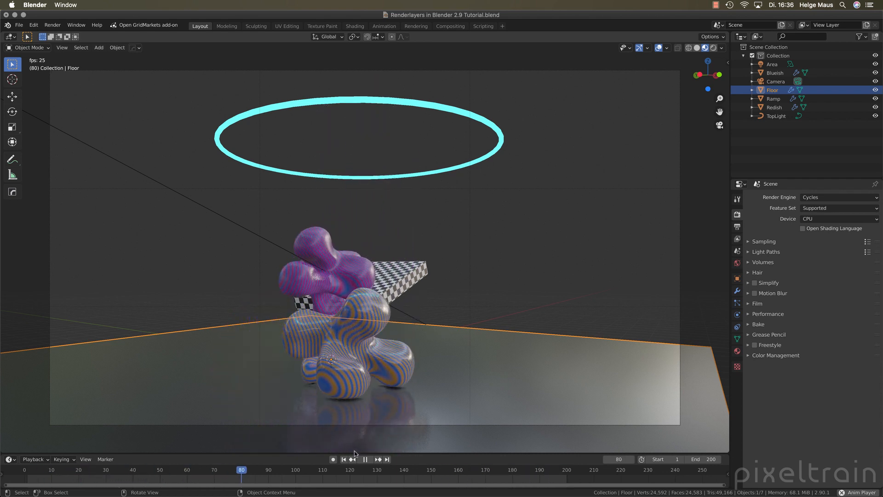
Step: Stop the animation playback at frame 90 and deselect the floor
left_click(364, 460)
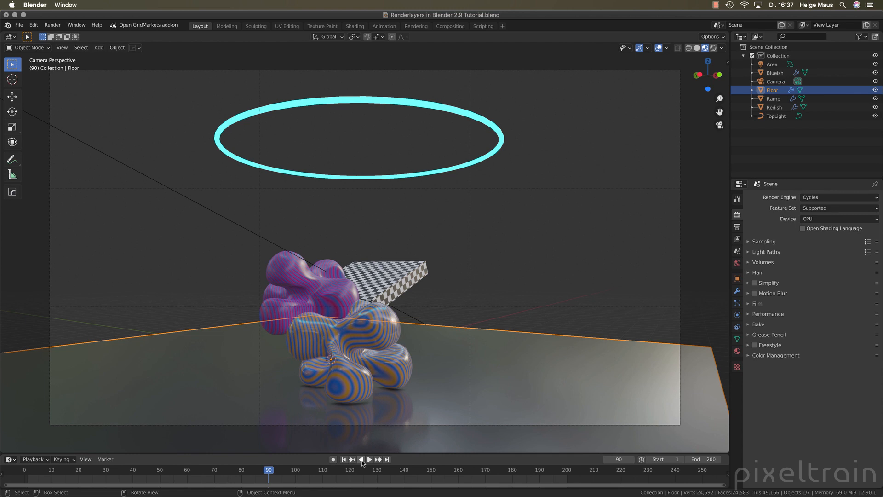
left_click(578, 308)
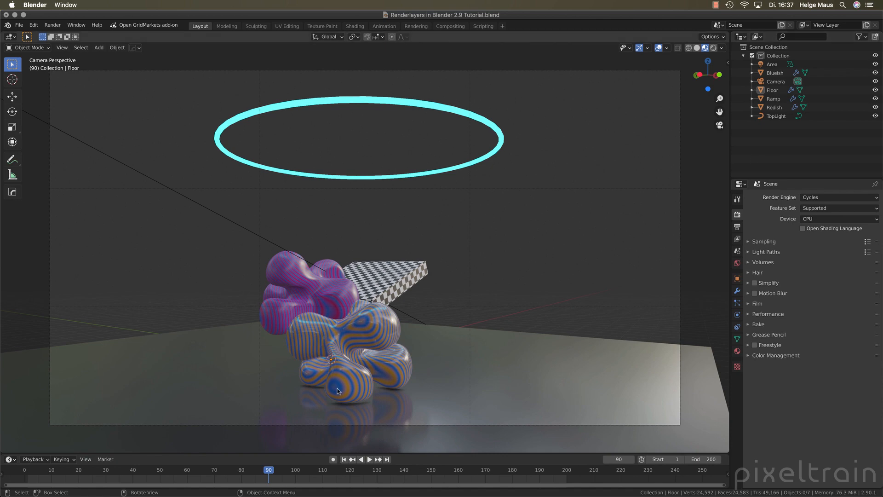
Step: Move the Redish and Blueish objects together into a new collection named Objects
middle_click_drag(460, 308, 266, 338)
scroll(388, 327, "down", 4)
left_click(341, 260)
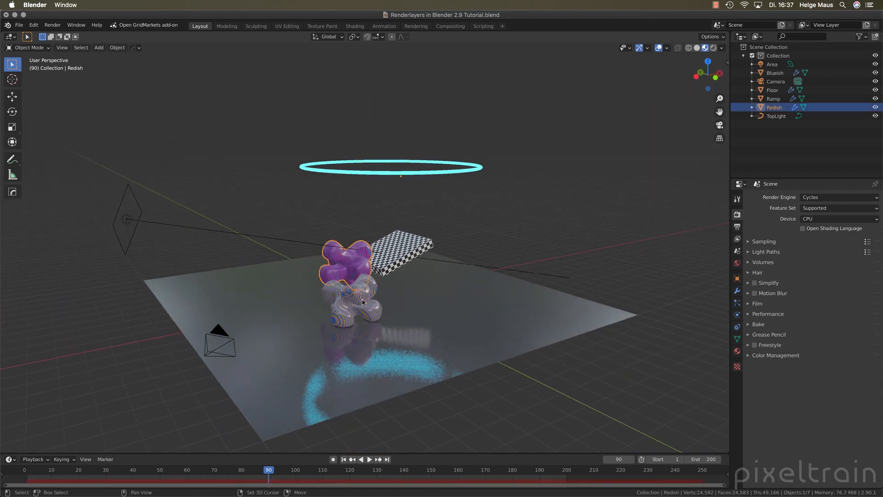
left_click(362, 300, "shift")
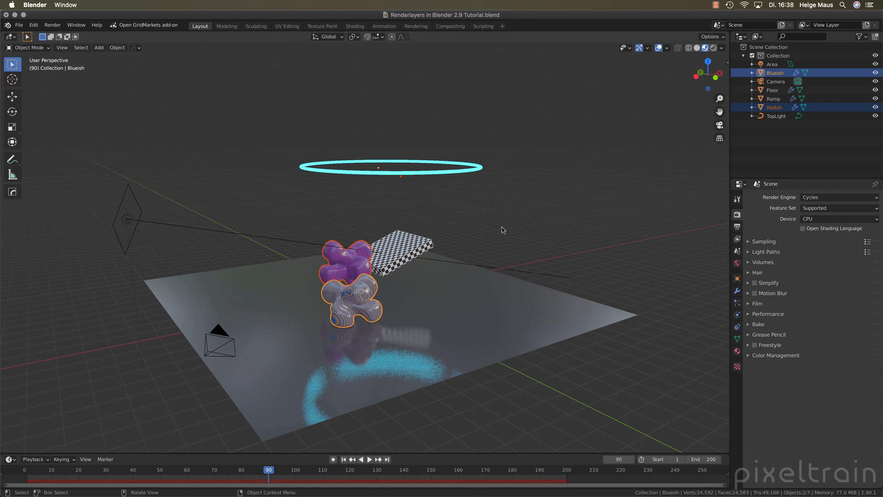
left_click(117, 48)
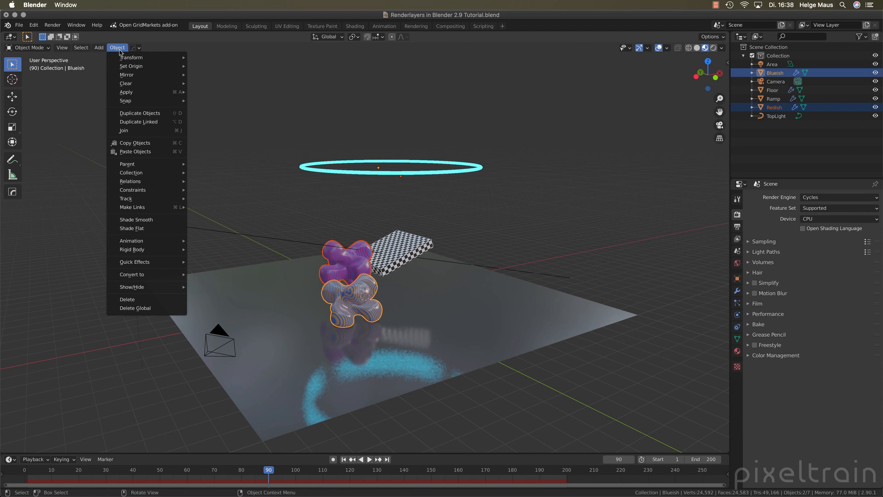
mouse_move(126, 176)
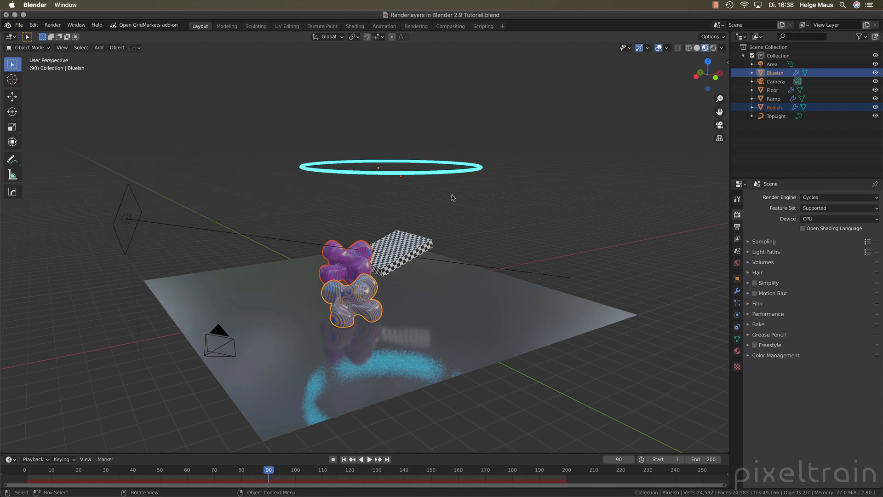
middle_click_drag(479, 233, 497, 225)
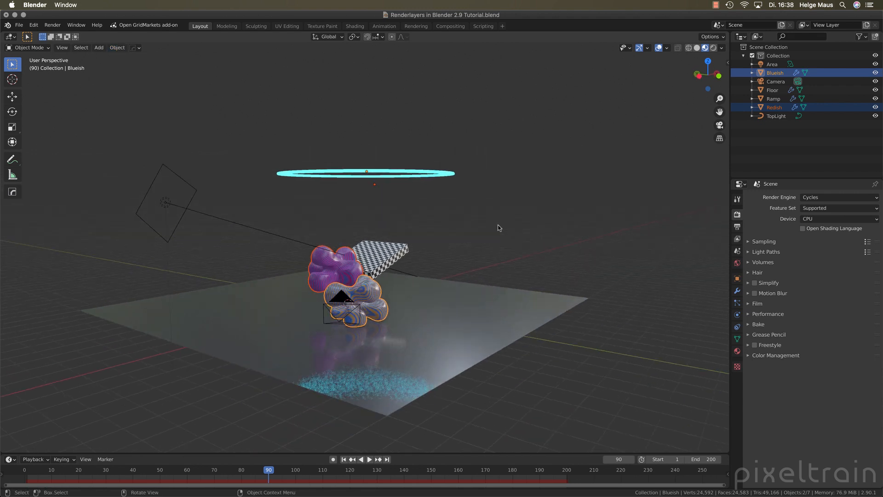
key("m")
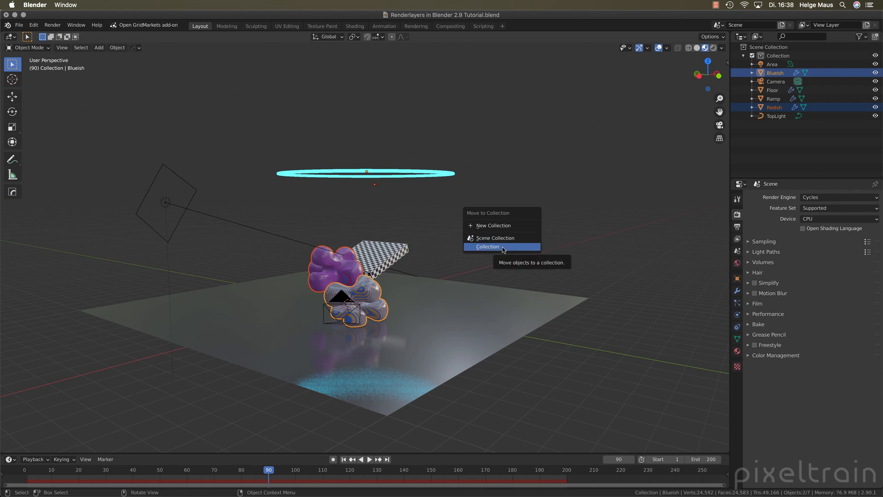
left_click(486, 226)
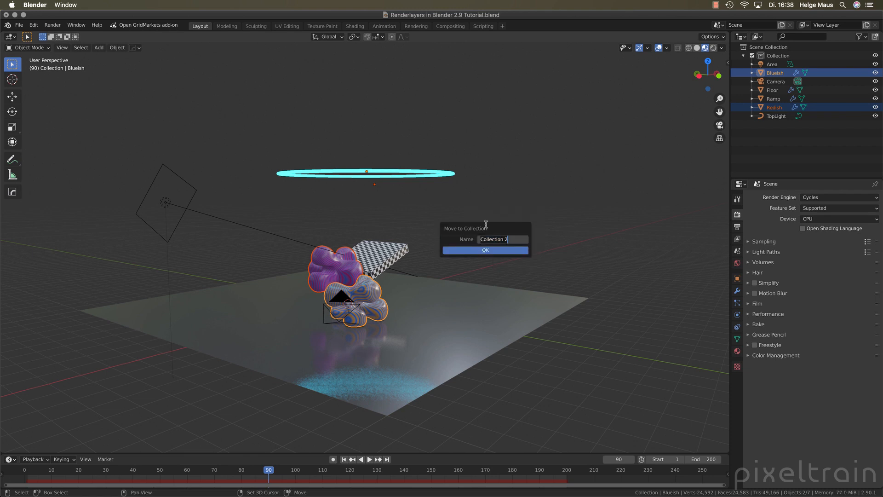
type("Objects")
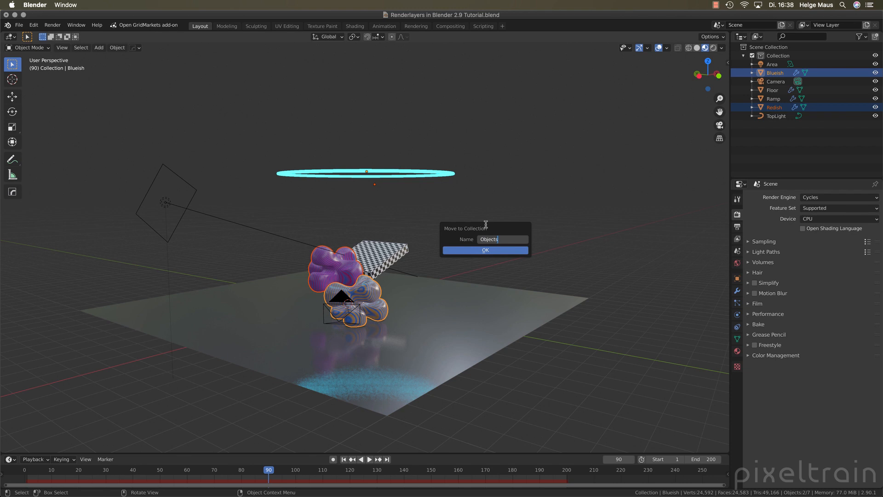
left_click(482, 251)
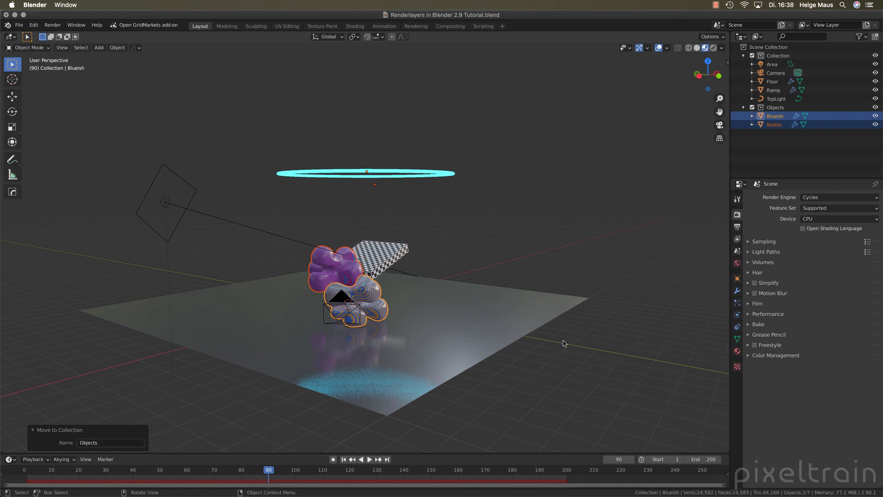
left_click(763, 162)
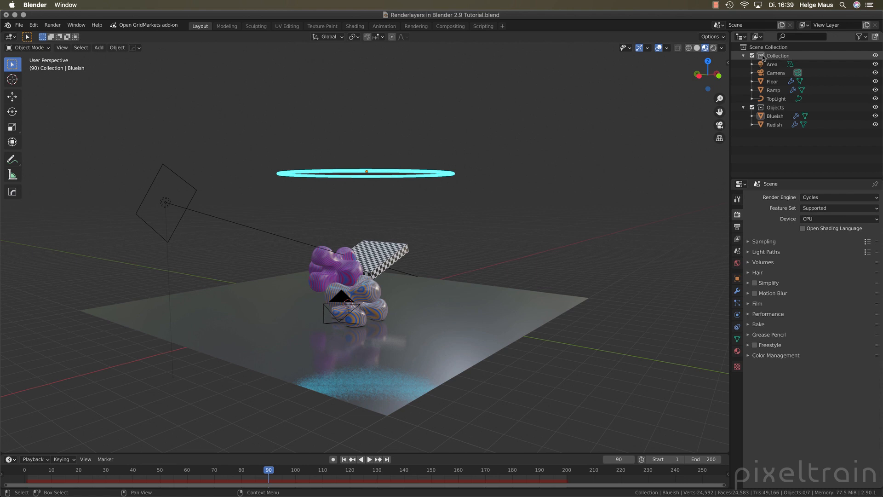
Step: Create a new collection directly under the Scene Collection and name it Environment
left_click(776, 56)
left_click(876, 37)
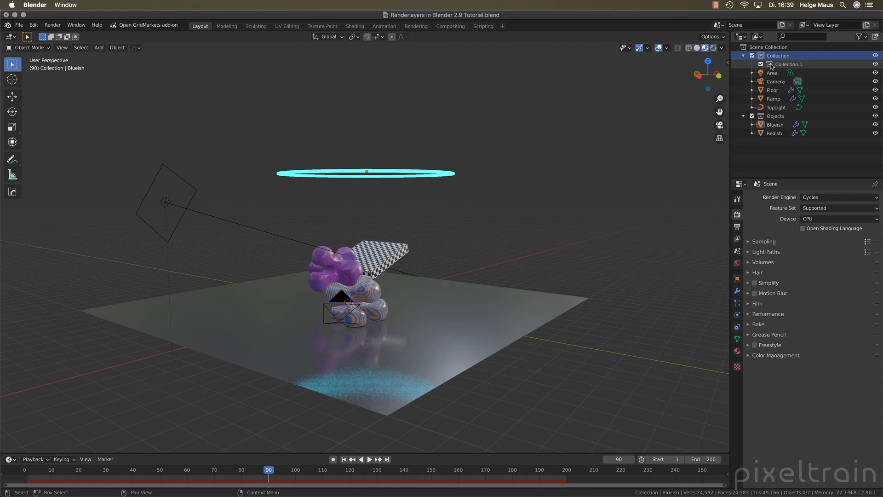
left_click_drag(771, 66, 767, 48)
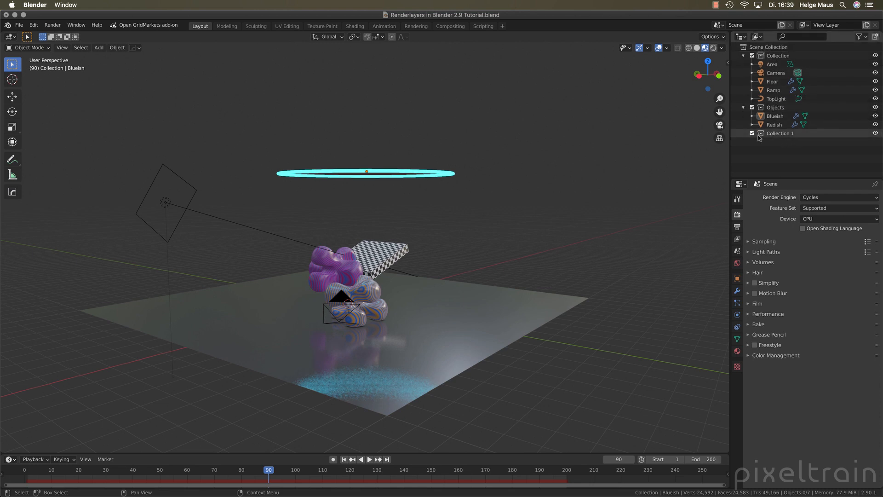
left_click(780, 133)
double_click(780, 133)
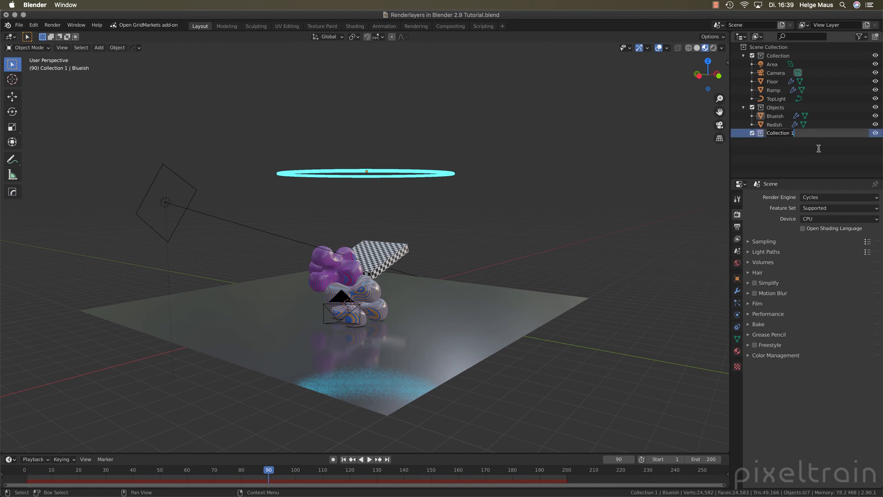
type("Environment")
key("Return")
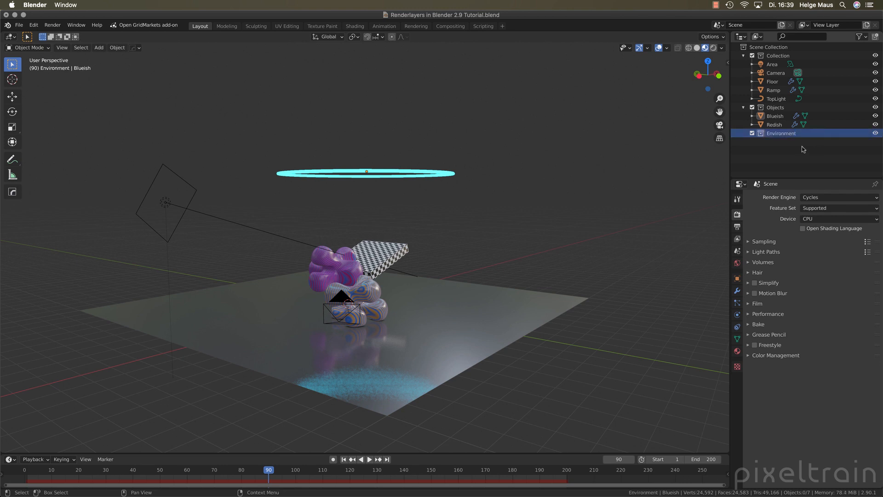
Step: Move the checkered Ramp and the Floor into the Environment collection
middle_click_drag(478, 257, 503, 256)
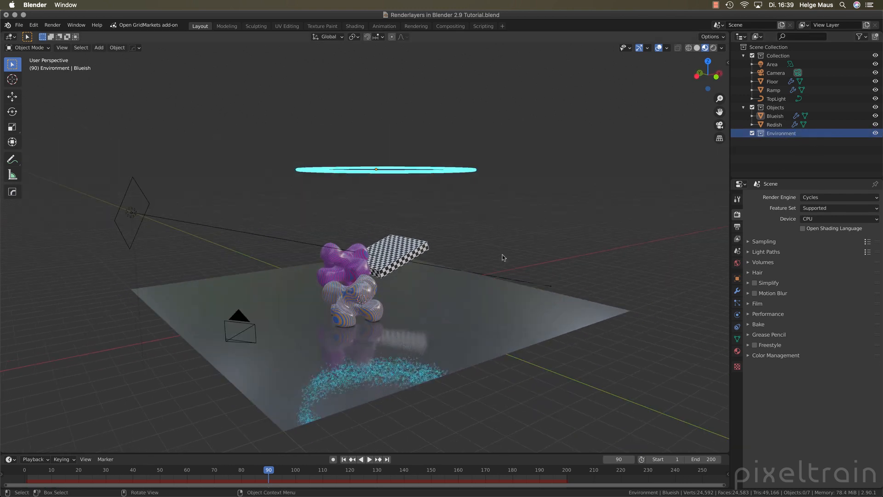
left_click(405, 258)
left_click(486, 327, "shift")
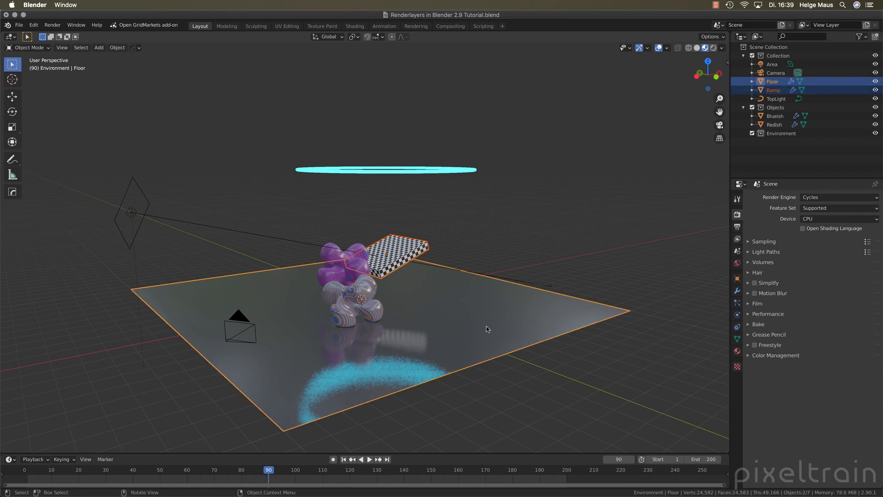
key("m")
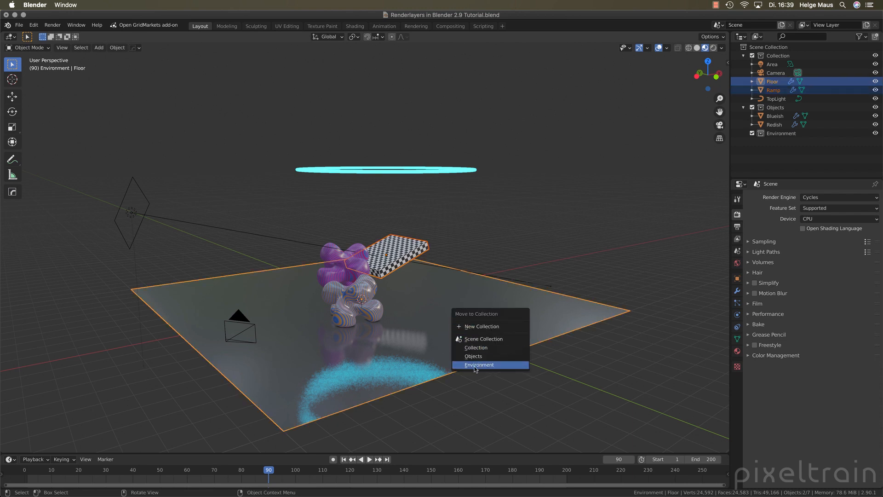
left_click(497, 365)
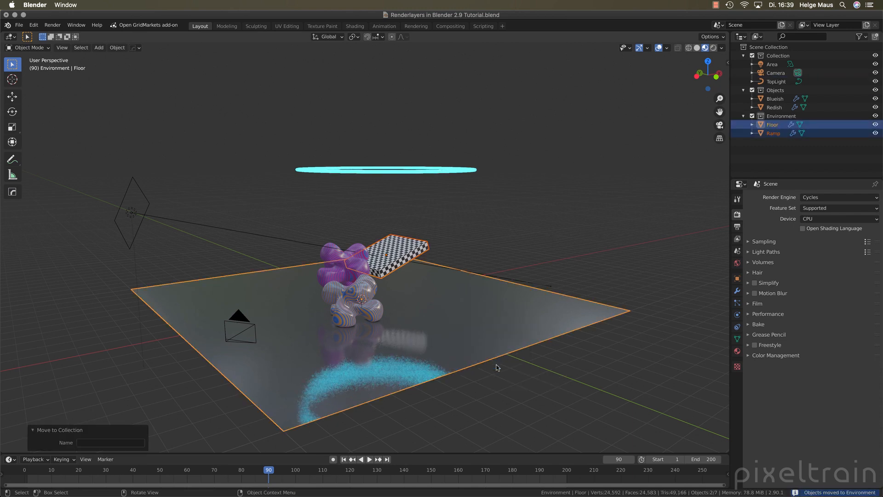
left_click(776, 161)
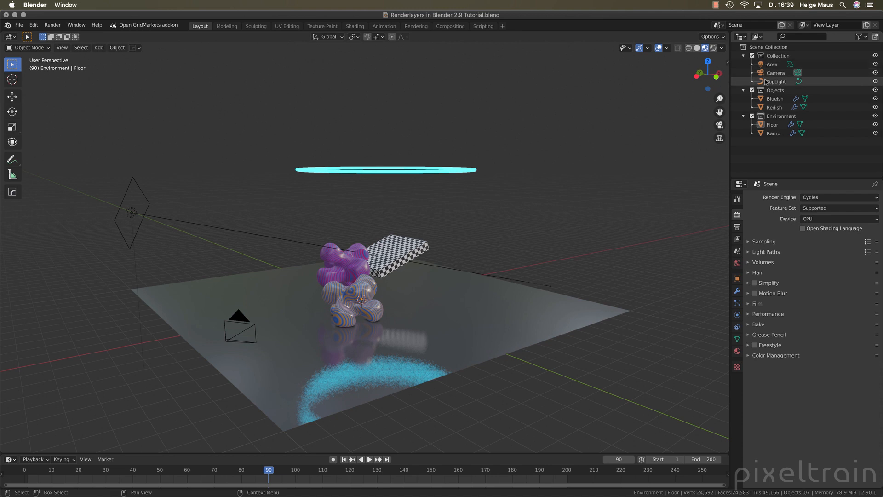
Step: Move the Area light and TopLight together into a new collection named Lights
left_click(772, 65)
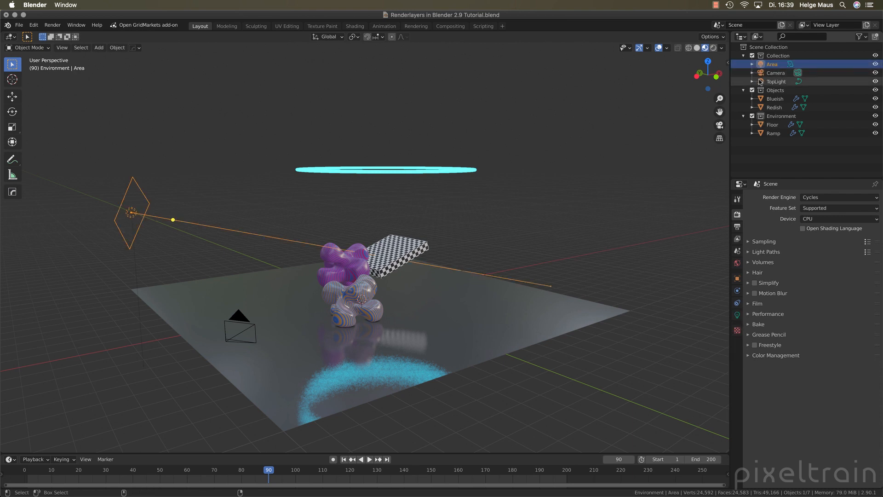
left_click(761, 83, "ctrl")
key("m")
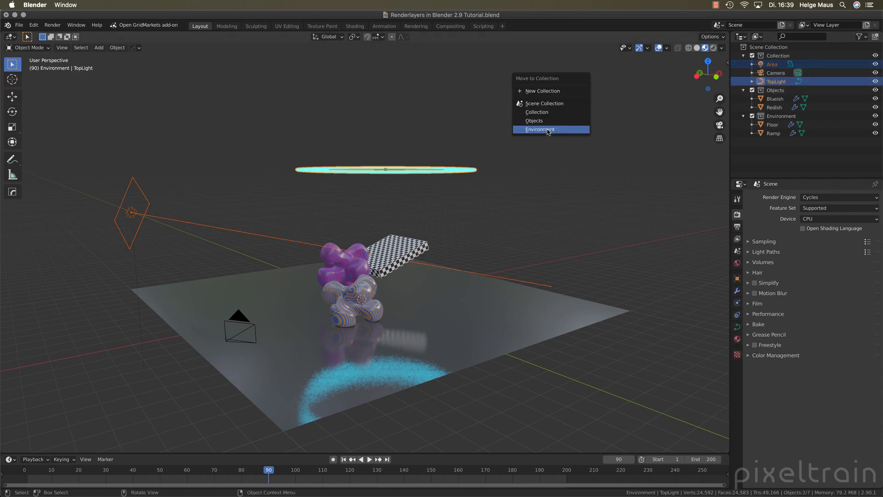
left_click(554, 91)
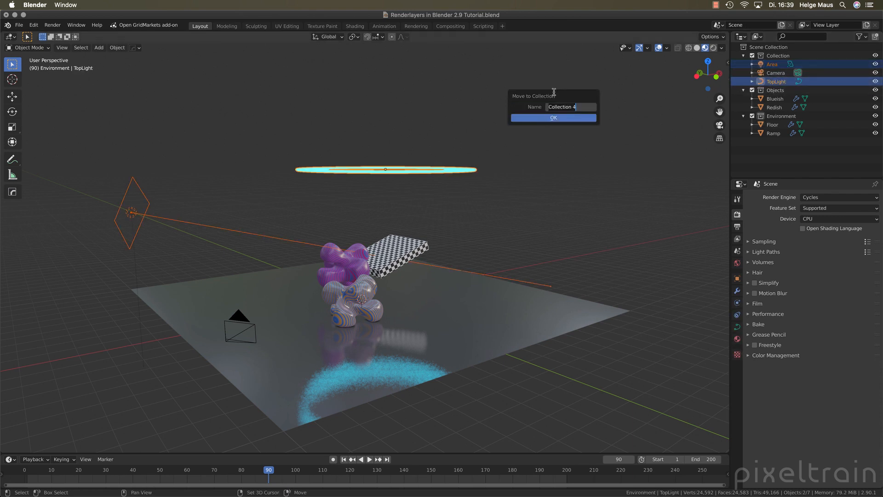
type("Lights")
left_click(557, 118)
left_click(557, 119)
left_click(788, 167)
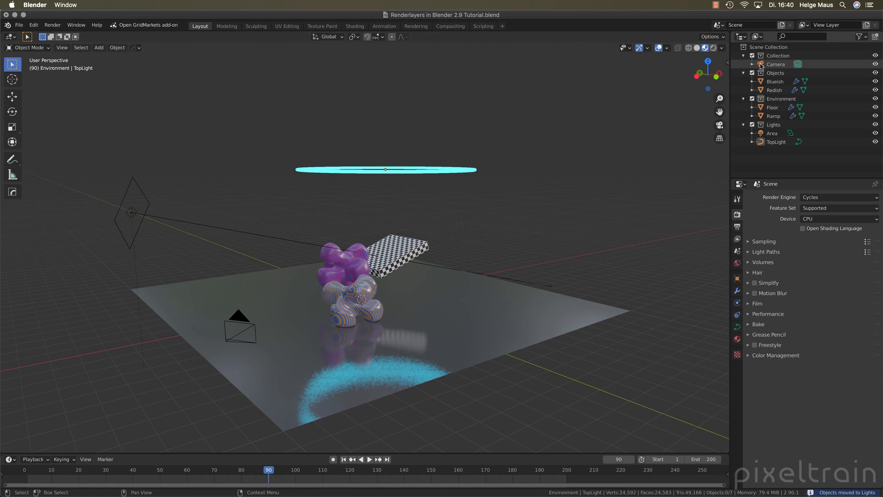
Step: Move the Camera directly under the Scene Collection and delete the emptied default Collection
left_click_drag(761, 66, 775, 49)
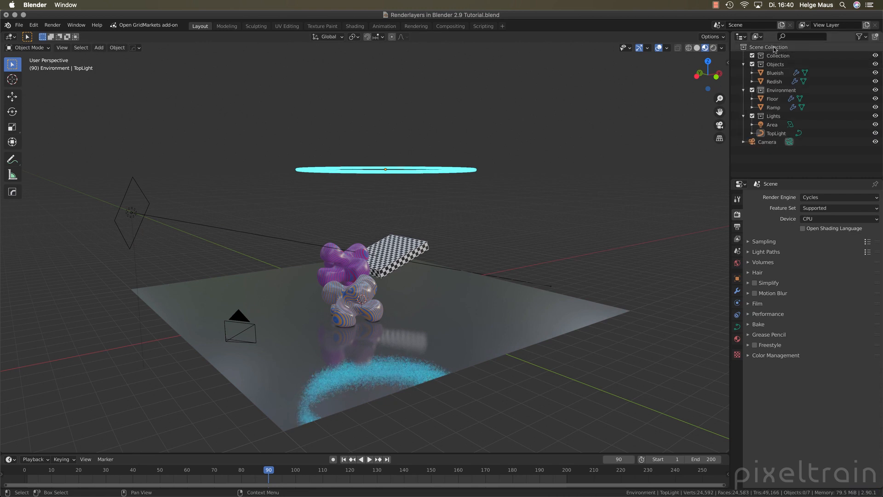
left_click(786, 58)
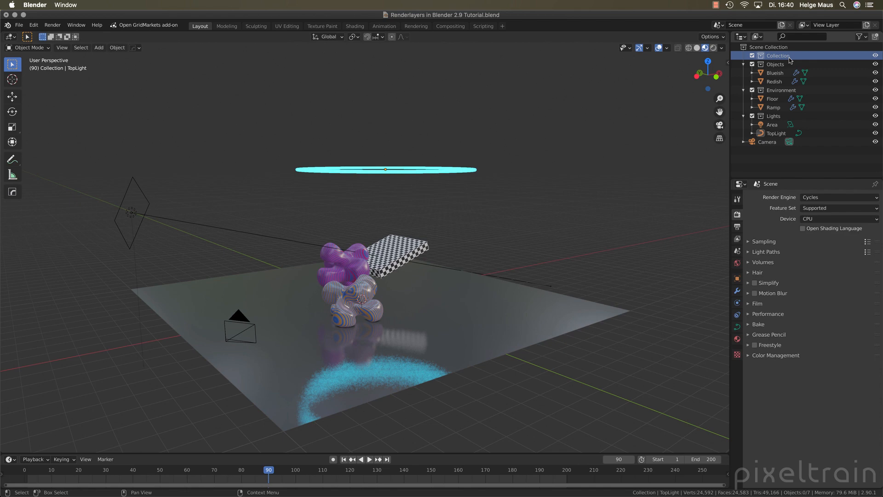
key("x")
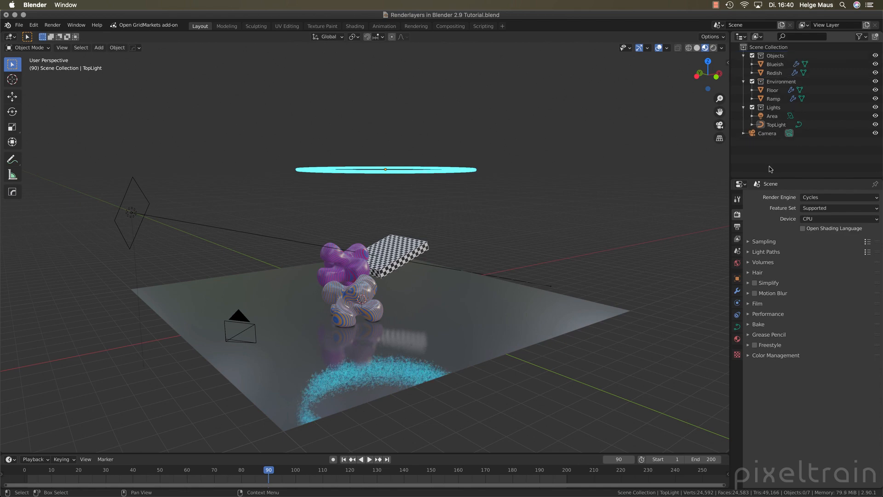
Step: Show the 3D viewport's list of collections with their visibility settings
middle_click_drag(384, 297, 653, 257)
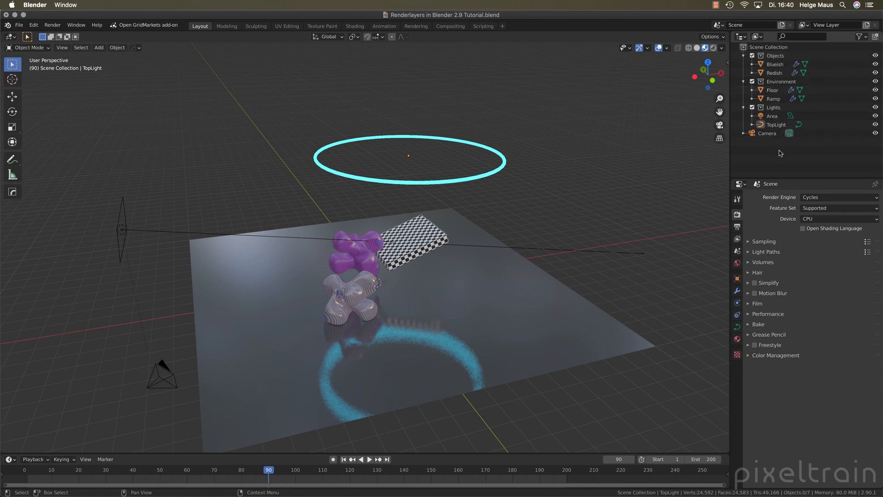
key("n")
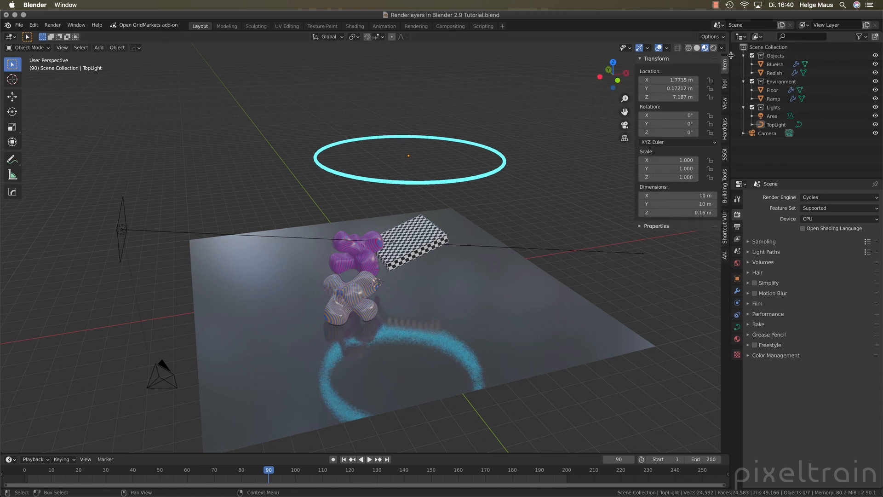
left_click(725, 104)
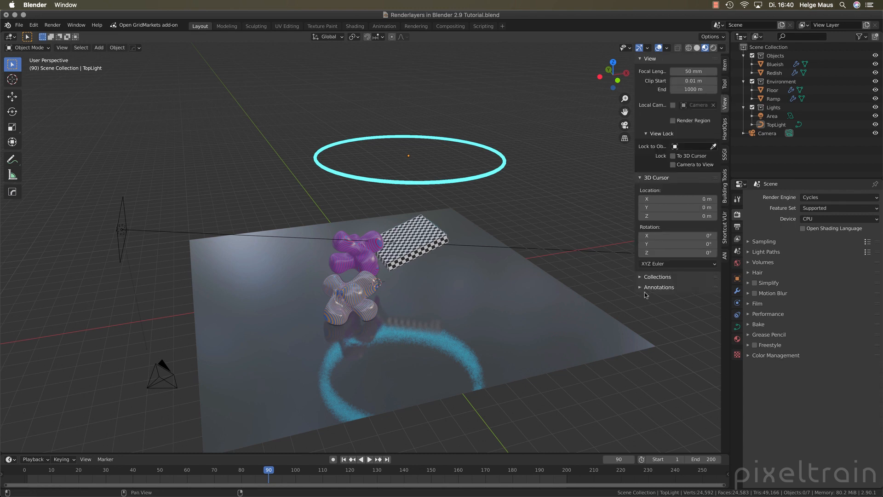
left_click(643, 279)
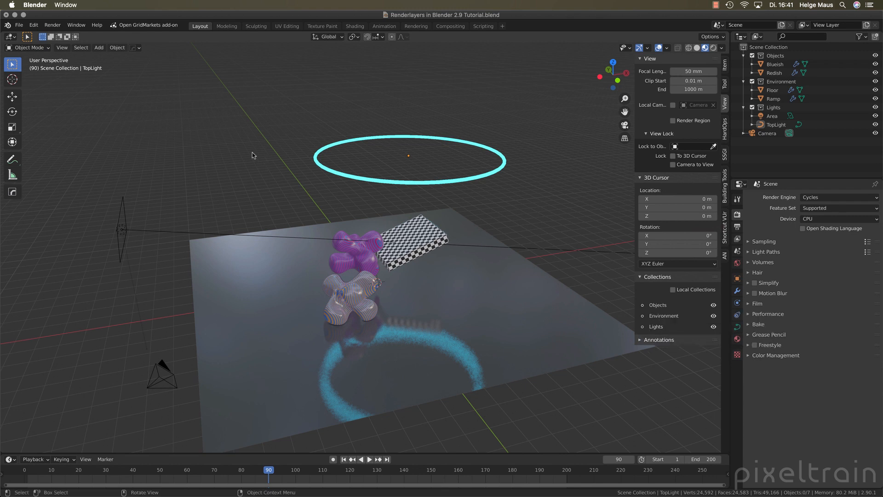
Step: Isolate the Objects collection in the viewport for viewing, and switch the isolation to the Environment collection
key("1")
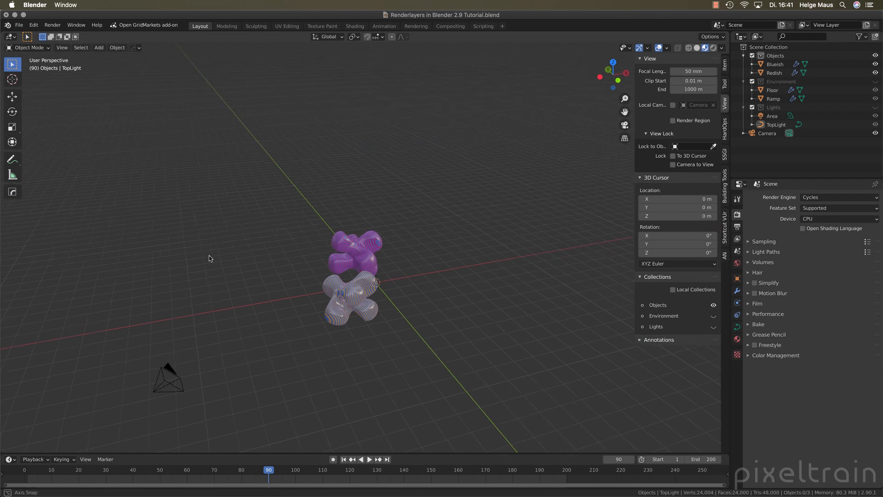
middle_click_drag(208, 258, 265, 254)
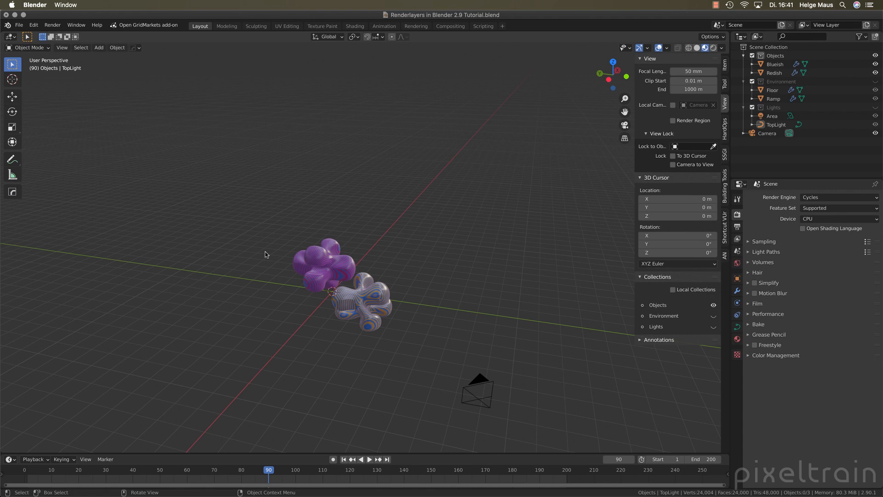
key("2")
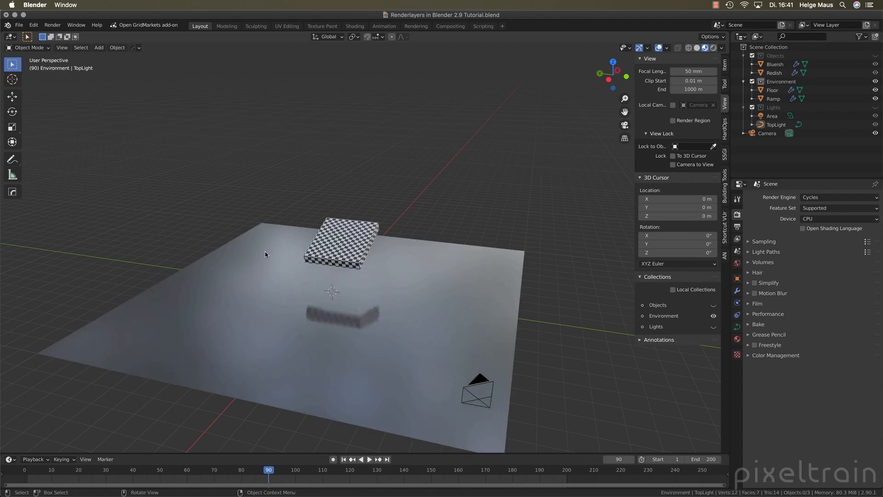
Step: Isolate the Lights collection, switch the isolation to Objects, and show Lights alongside it in the viewport
key("3")
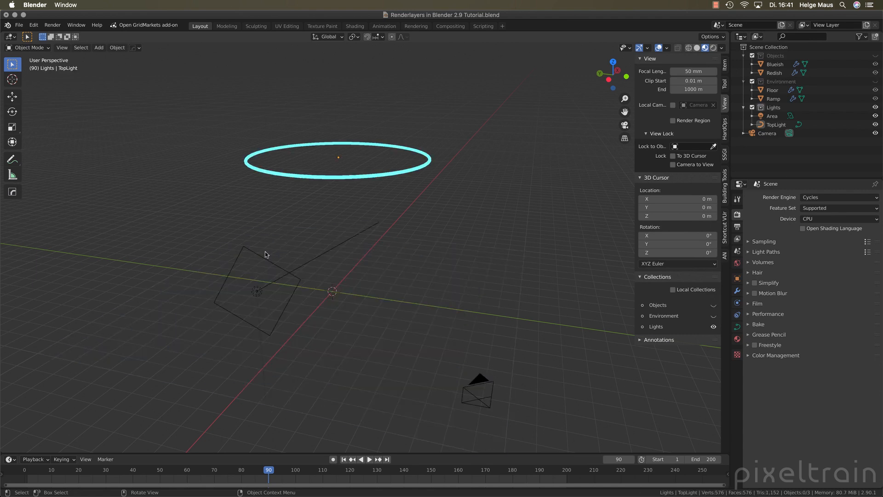
key("1")
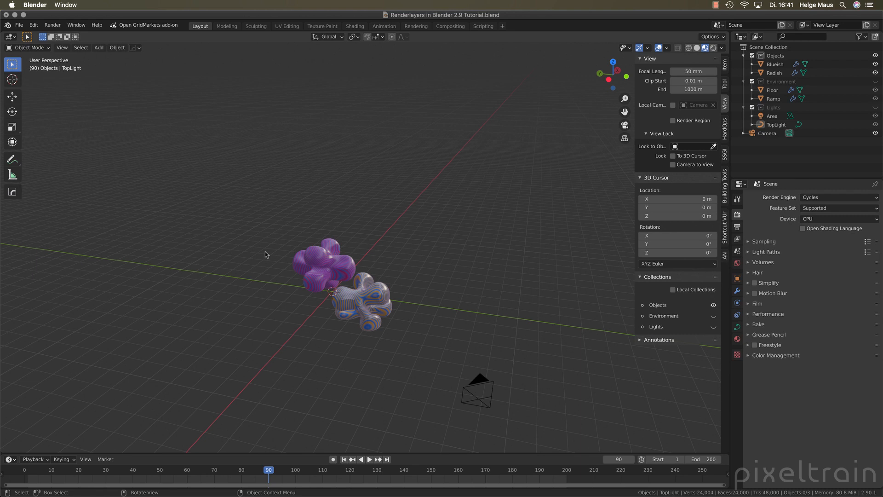
key("shift+3")
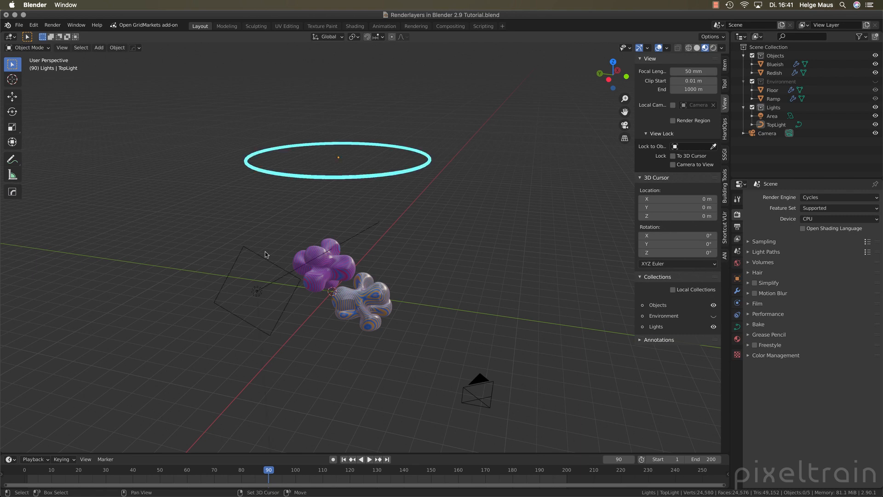
middle_click_drag(325, 329, 261, 315)
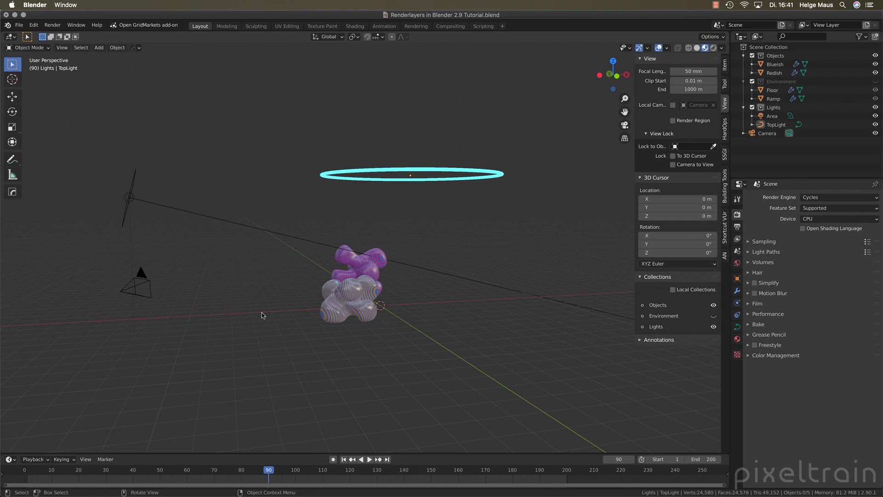
Step: Make the Environment collection visible again and hide the viewport's sidebar
left_click(714, 316)
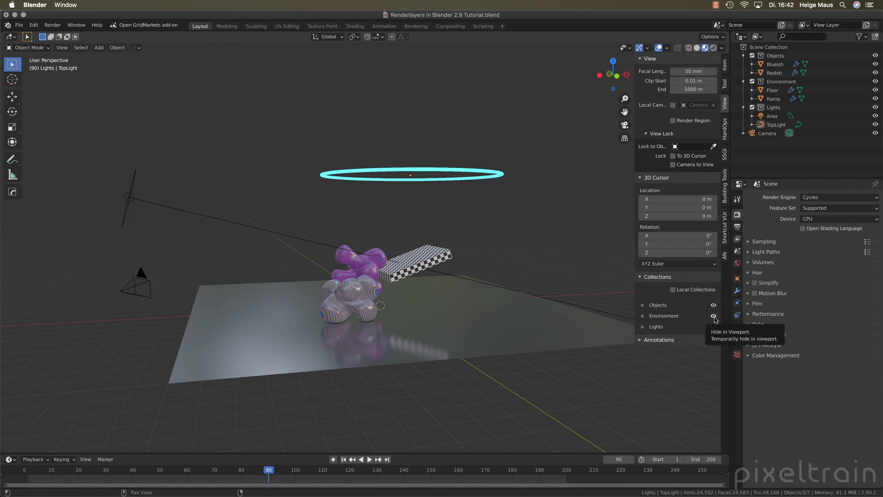
key("n")
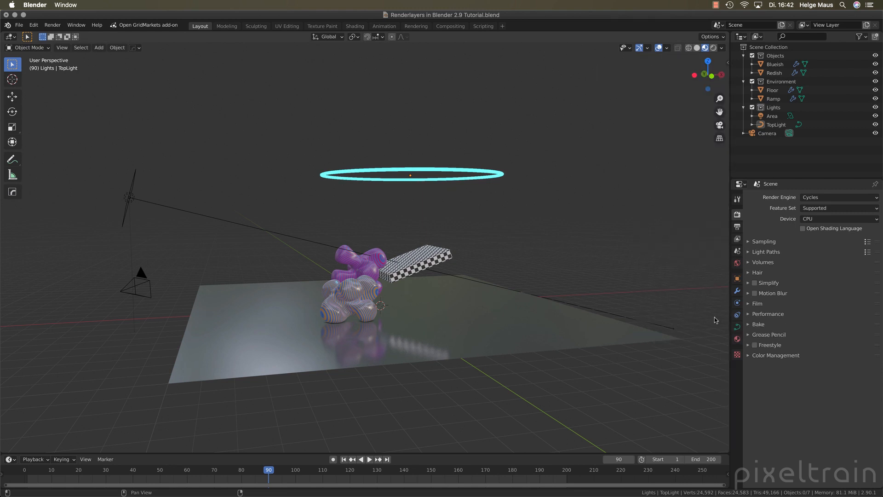
middle_click_drag(714, 316, 772, 198)
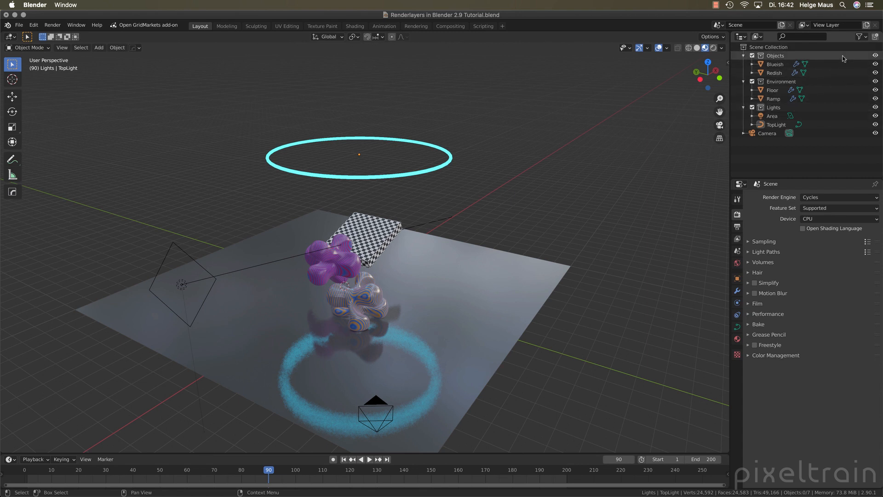
Step: Hide and show the Objects, Environment and Lights collections one after another in the outliner
left_click(876, 56)
left_click(875, 56)
left_click(875, 56)
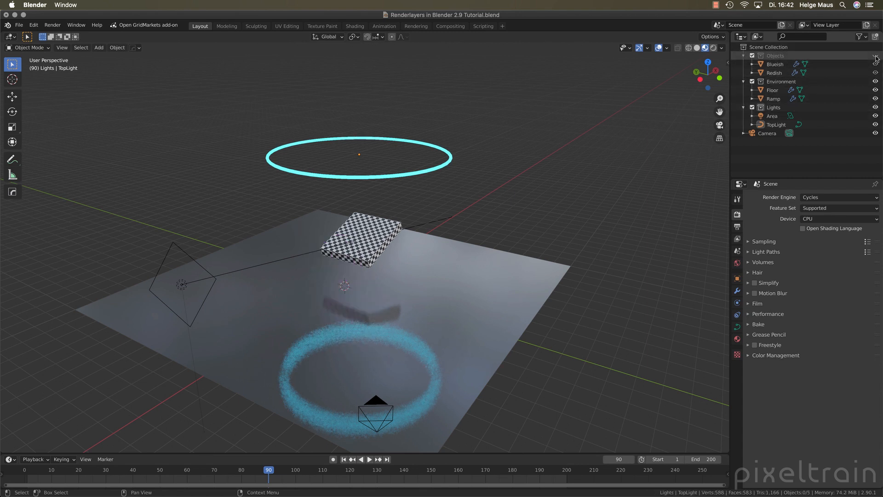
left_click(876, 55)
left_click(875, 82)
left_click(875, 81)
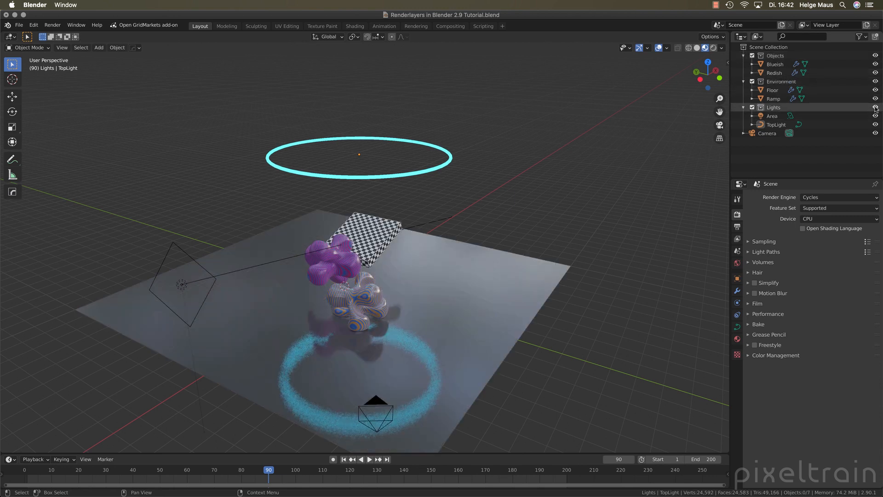
left_click(875, 108)
left_click(876, 107)
left_click(877, 144)
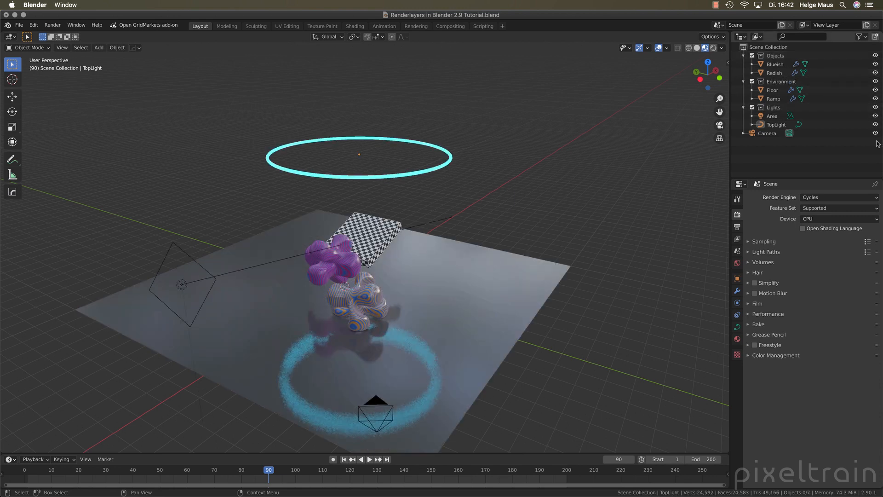
Step: Hide the Objects and Environment collections with their contents and the Area light, and make them all visible again
left_click_drag(875, 55, 875, 96)
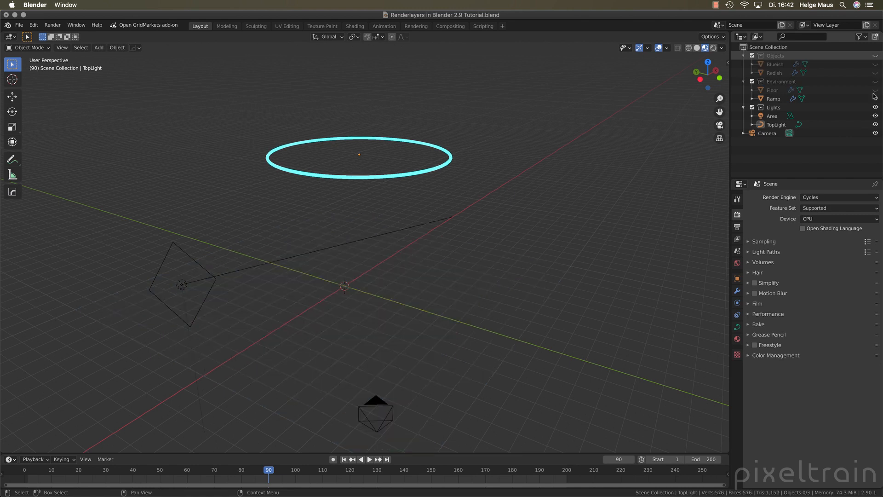
left_click(875, 116)
left_click_drag(875, 55, 876, 81)
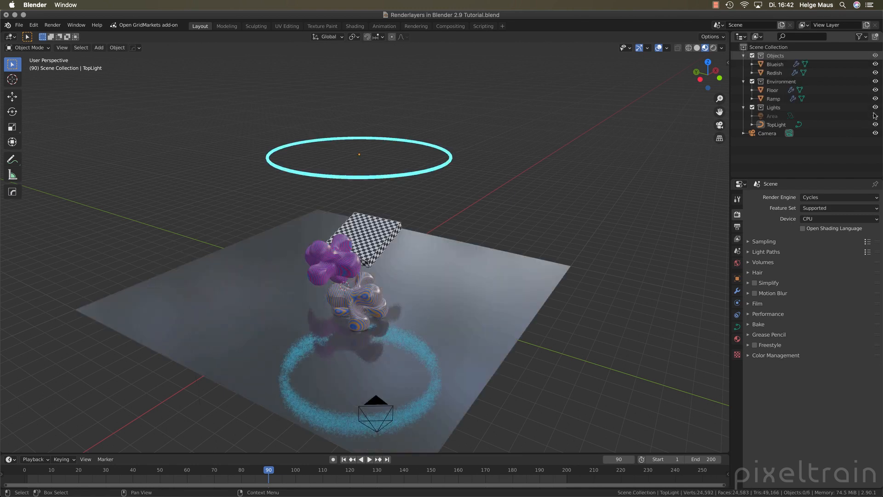
left_click(876, 116)
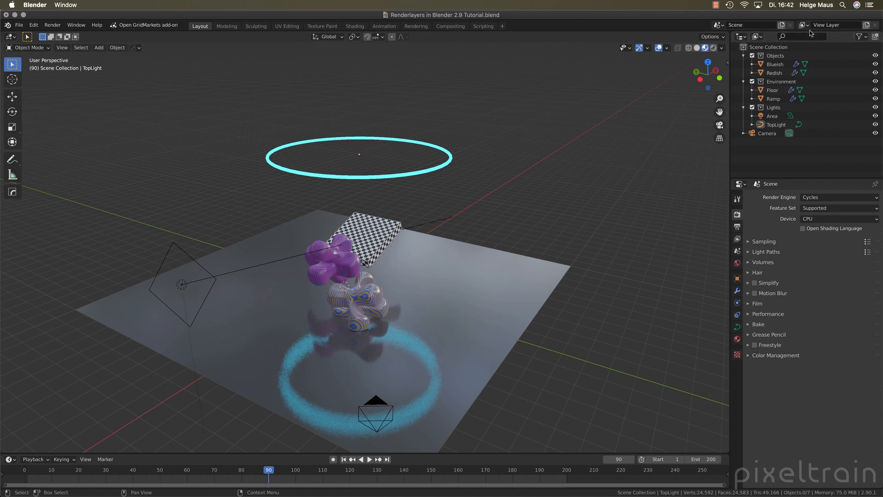
Step: Isolate the Environment collection from the outliner and restore all collections, and do the same with Objects
left_click(772, 109)
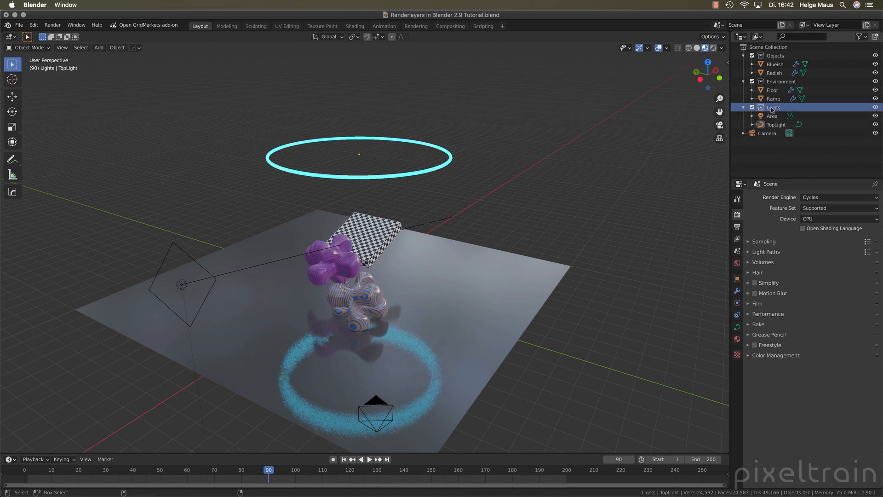
left_click(876, 107)
left_click(875, 107)
left_click(876, 81, "ctrl")
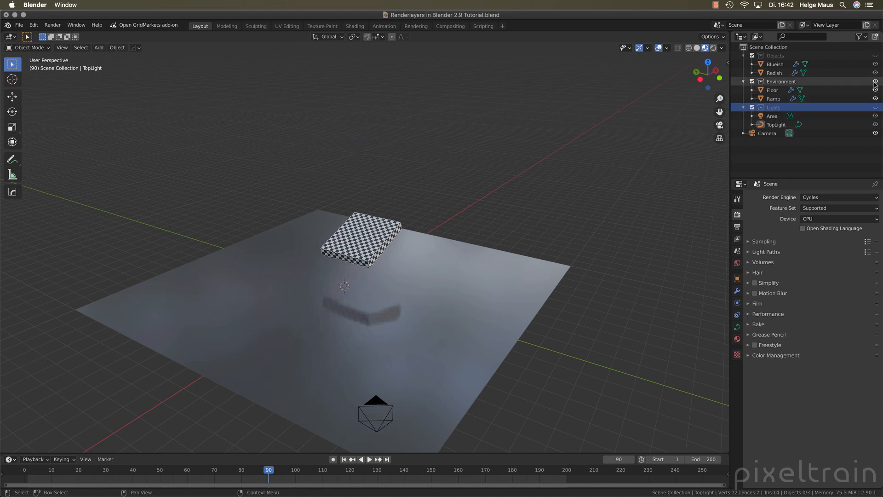
left_click(876, 82, "ctrl")
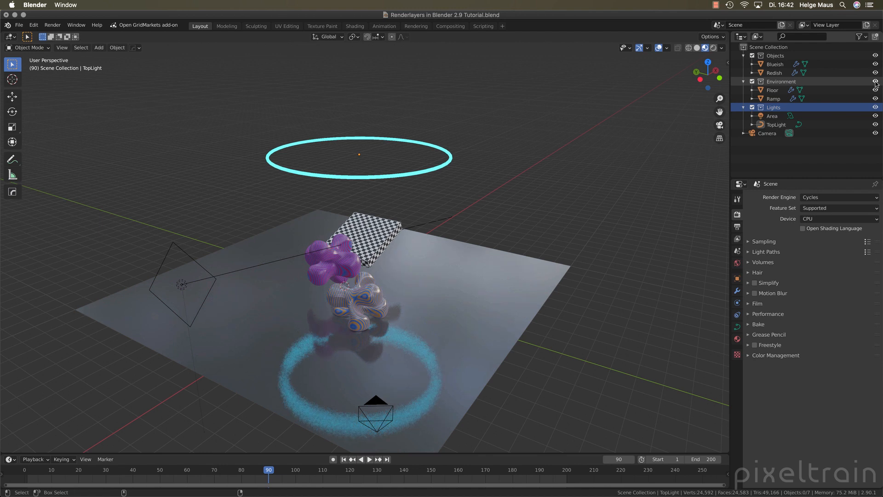
left_click(876, 56, "ctrl")
left_click(875, 55, "ctrl")
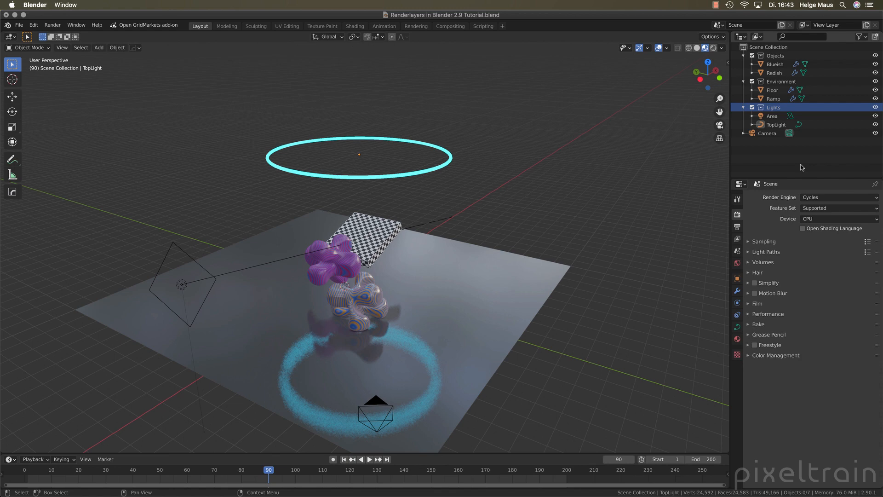
Step: Locate the checkered ramp in the outliner by selecting it, clear the selection, and look up the collection commands for objects
middle_click_drag(368, 295, 384, 306)
left_click(399, 260)
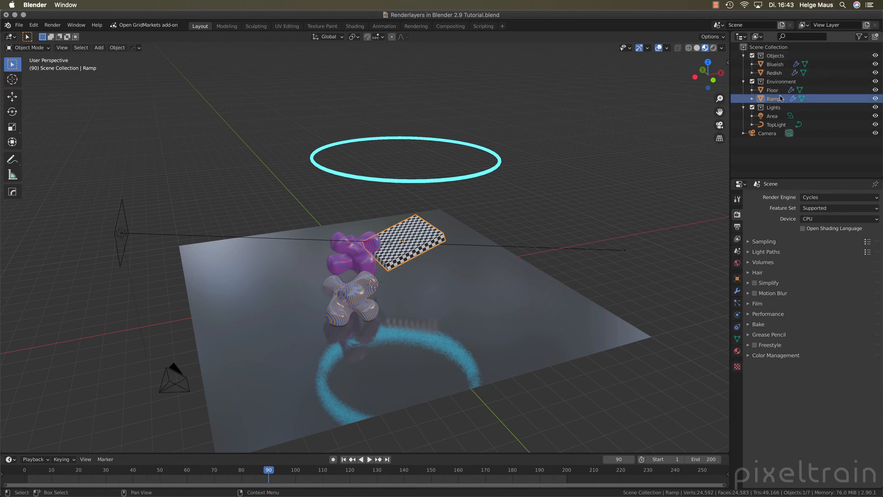
left_click(762, 172)
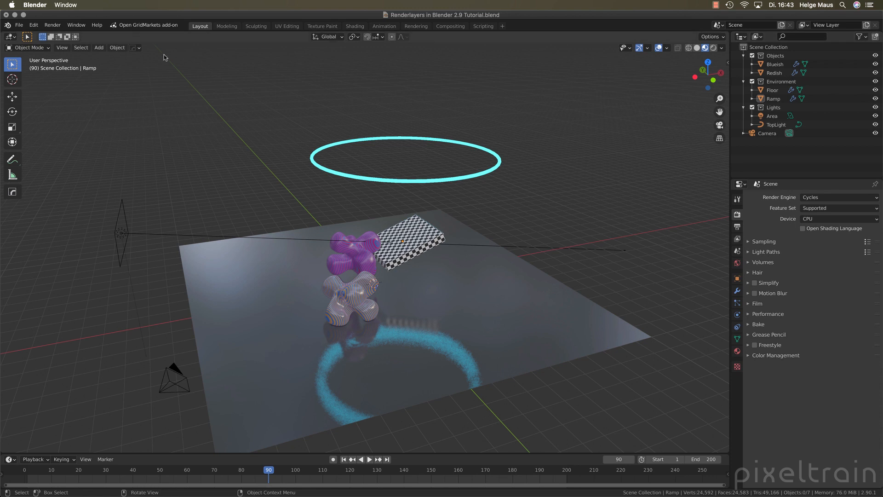
left_click(117, 47)
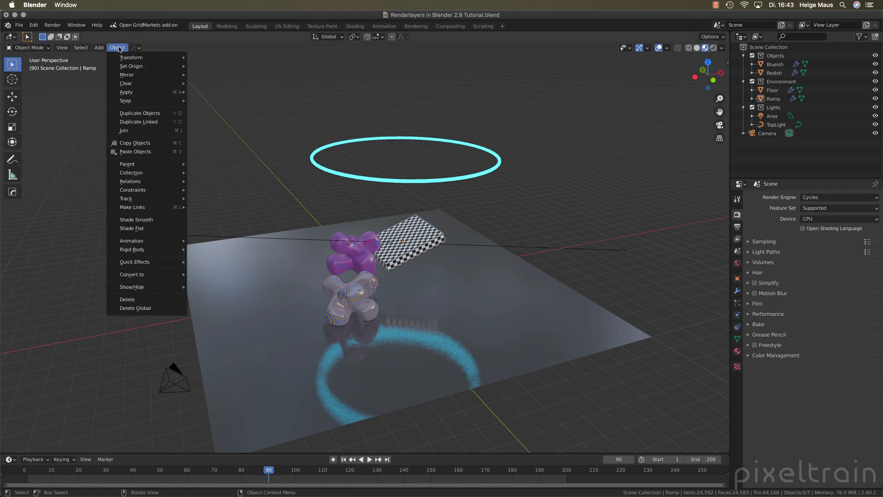
mouse_move(146, 173)
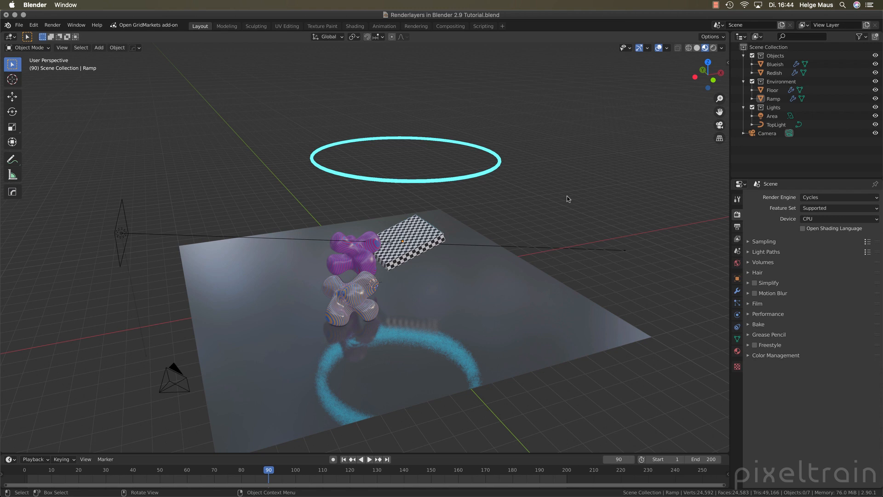
Step: Link the Blueish and Redish objects and the Ramp to a new collection named Dynamics
mouse_move(505, 212)
middle_mouse_down()
mouse_move(505, 203)
mouse_move(459, 201)
mouse_move(507, 197)
middle_mouse_up()
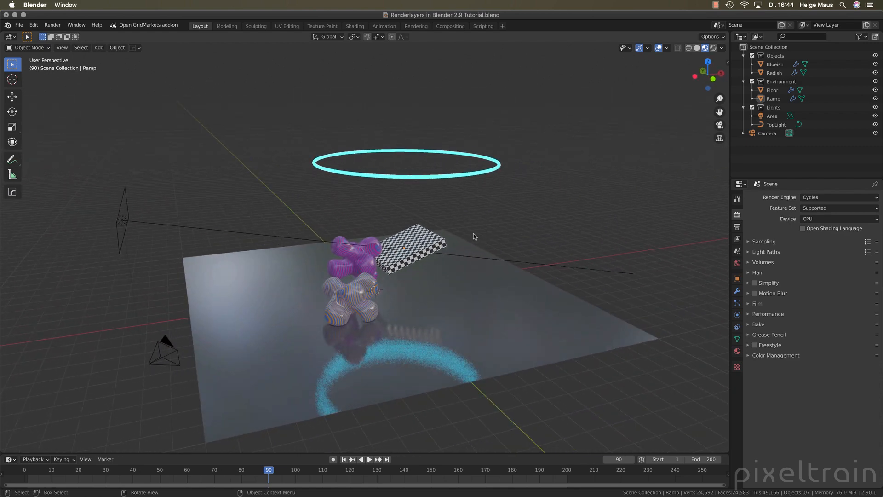
left_click(369, 296)
left_click(354, 260, "shift")
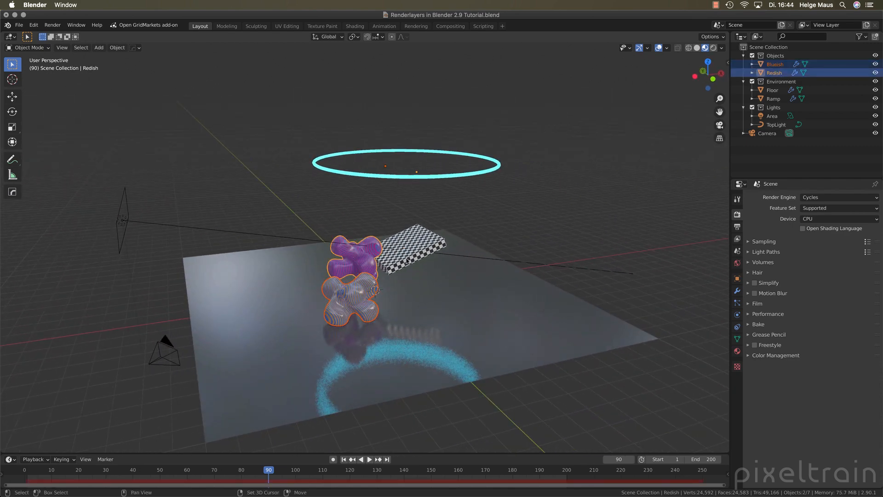
left_click(407, 260, "shift")
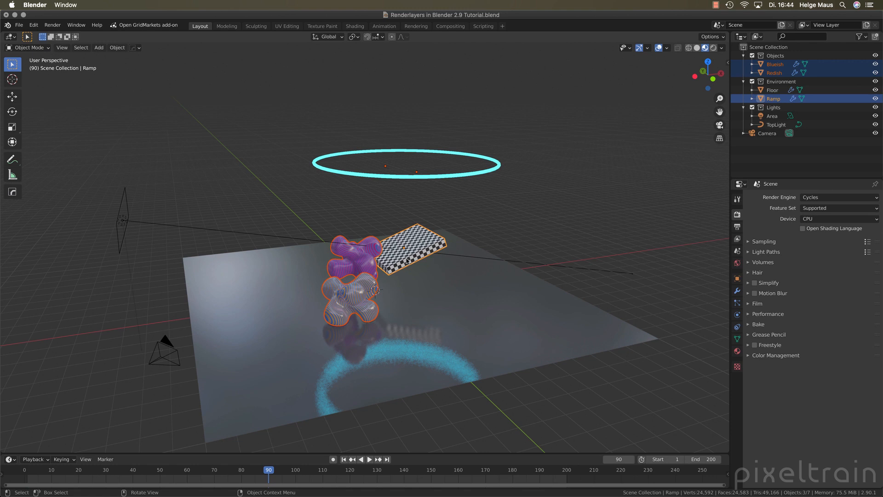
key("shift+m")
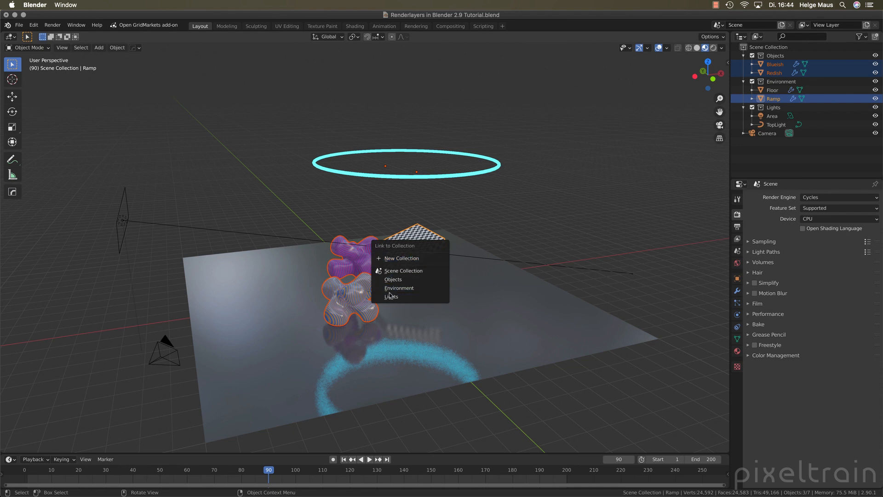
left_click(415, 259)
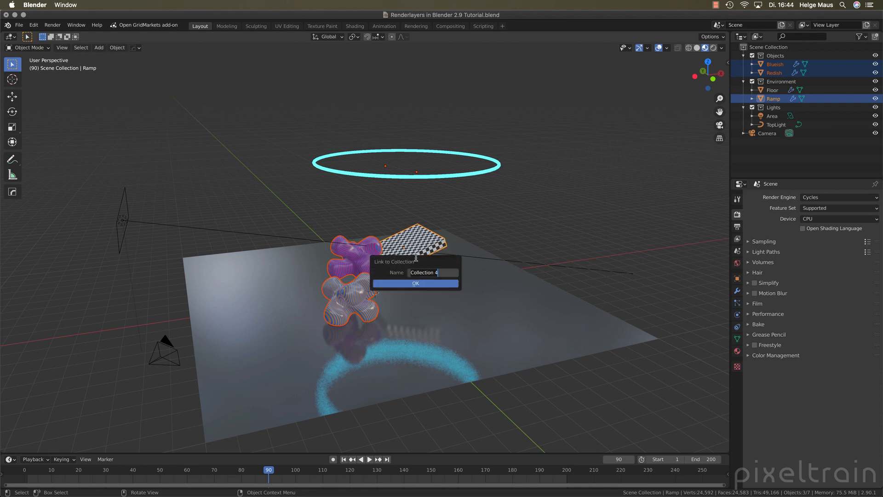
type("Dynamics")
left_click(413, 283)
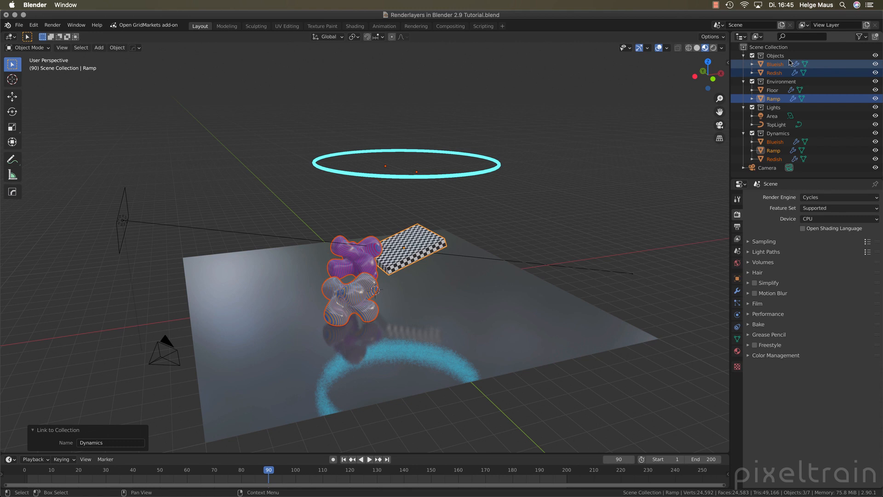
Step: Collapse the Lights, Environment, Objects and Dynamics collections in the outliner and deselect all objects
left_click(743, 107)
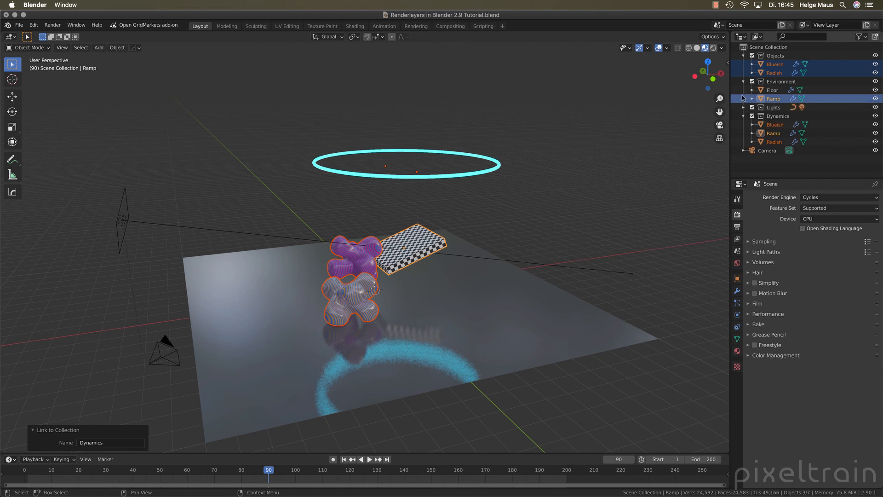
left_click(743, 81)
left_click(744, 55)
left_click(743, 82)
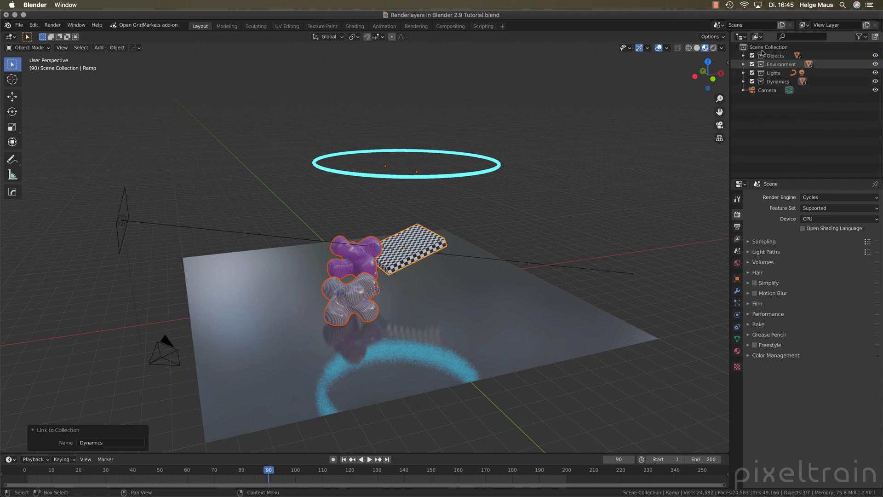
left_click(769, 128)
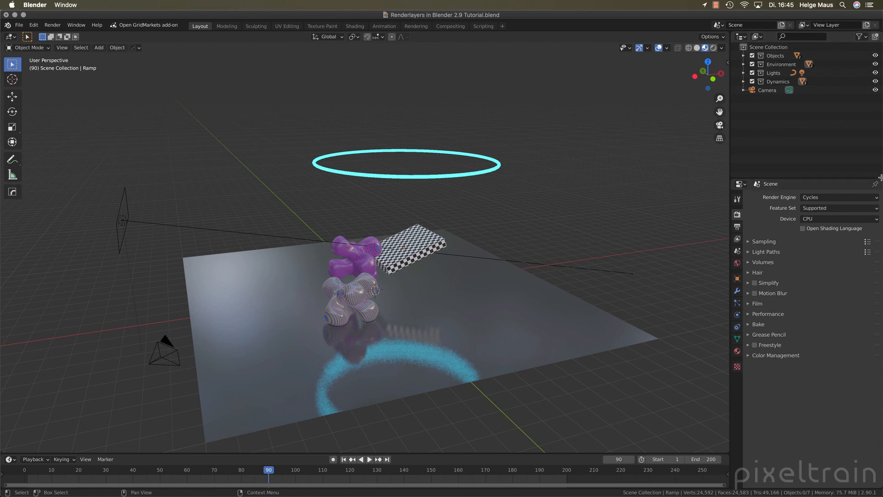
Step: Split the outliner into two stacked outliners and enlarge both so that all scene collections fit
left_click_drag(880, 177, 876, 115)
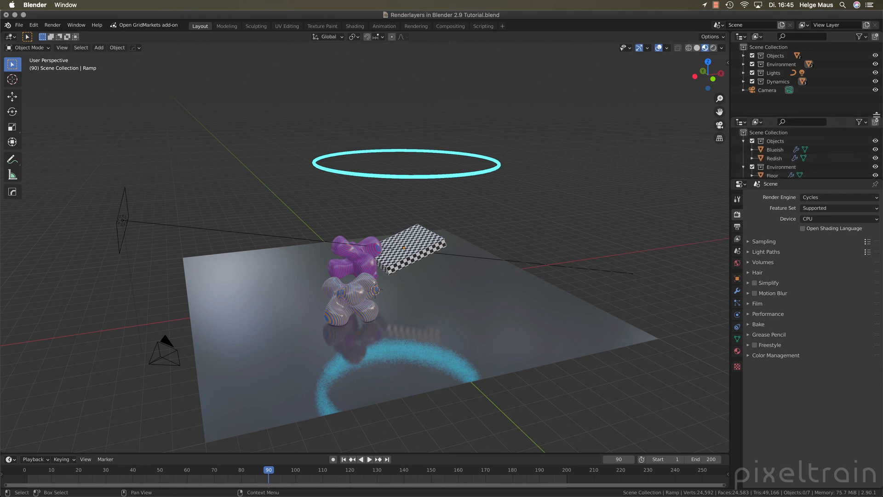
left_click_drag(826, 179, 827, 343)
left_click_drag(840, 115, 837, 161)
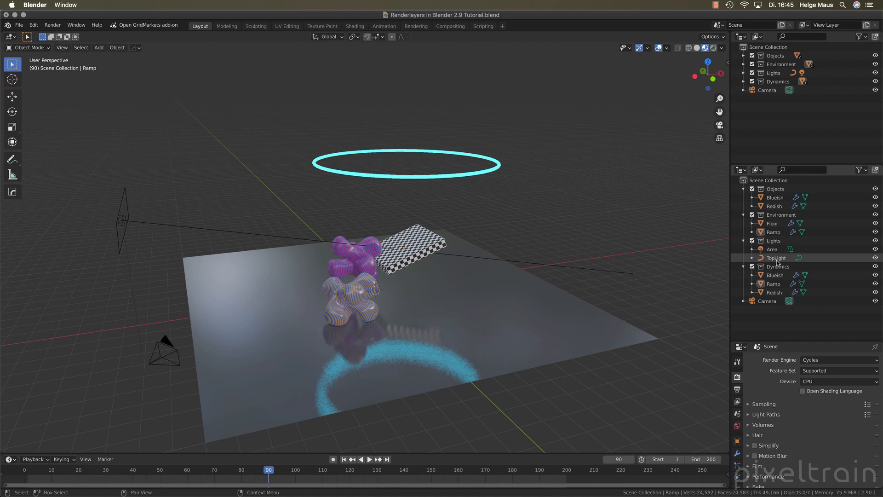
Step: Review the outliner display and filter options, and hide collections in the lower outliner so that it lists only objects
left_click(758, 37)
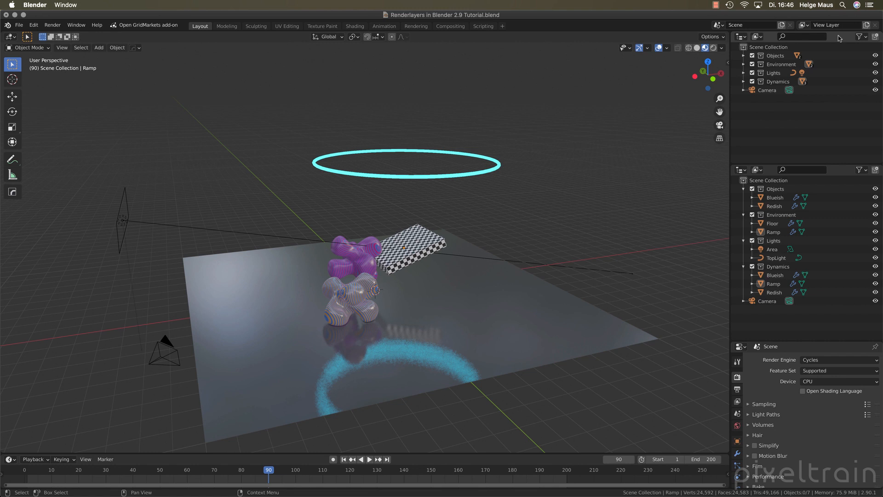
left_click(866, 37)
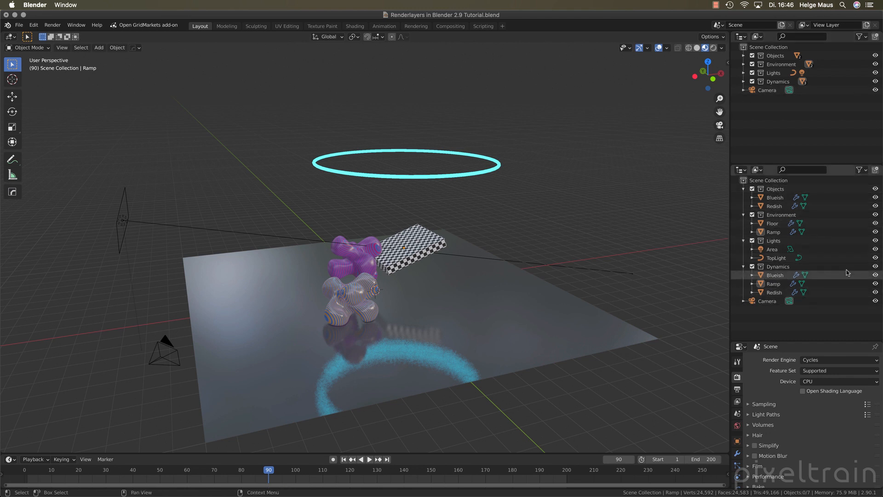
left_click(860, 171)
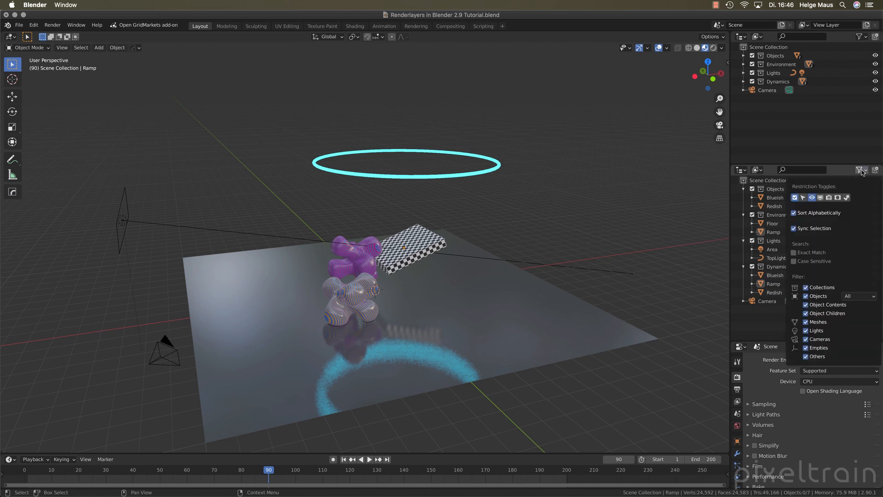
left_click(805, 288)
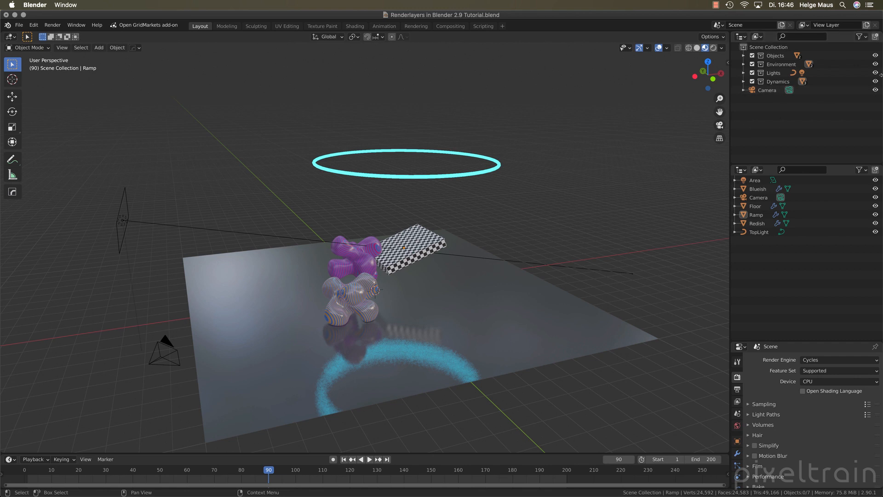
Step: Create a new collection in the upper outliner and link the Floor object from the lower outliner to it
left_click(875, 36)
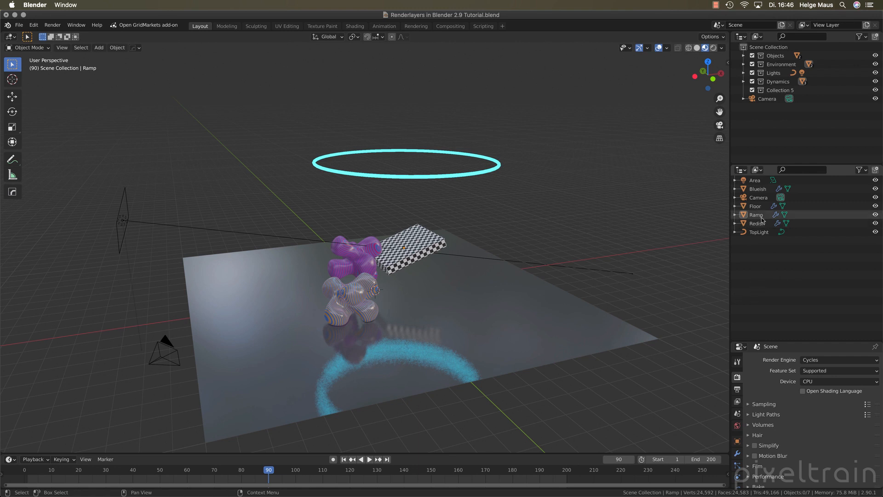
left_click(748, 207)
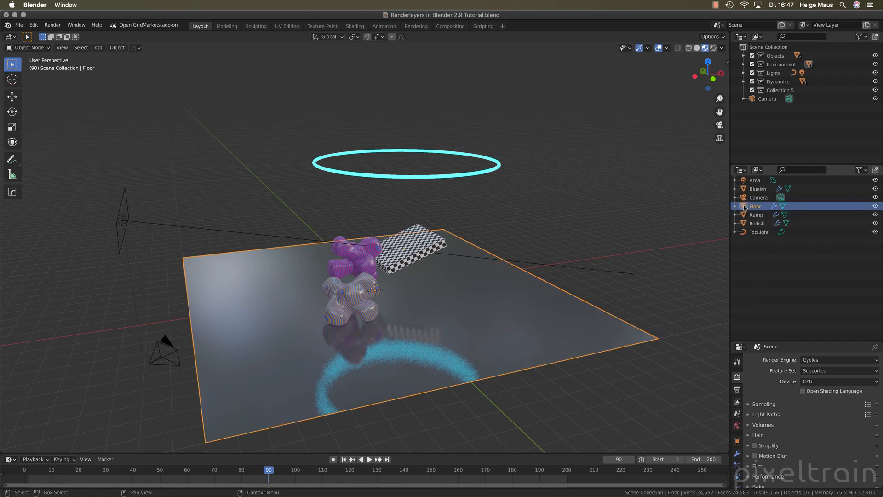
left_click_drag(747, 207, 786, 90)
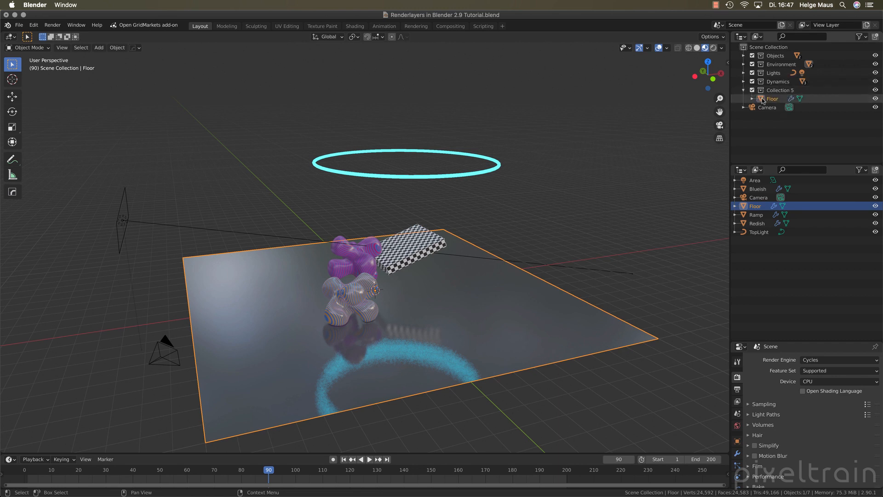
Step: Check the contents of the Environment and Dynamics collections in the upper outliner, collapse them again and clear the selection
left_click(743, 65)
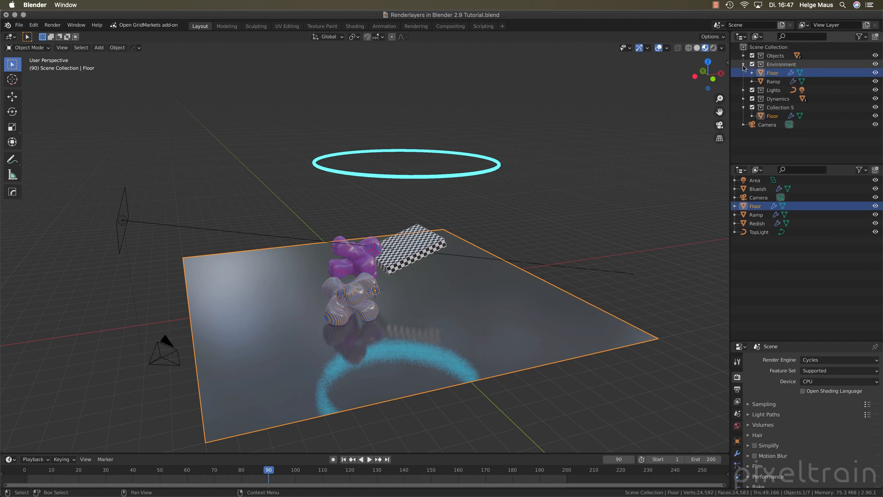
left_click(743, 64)
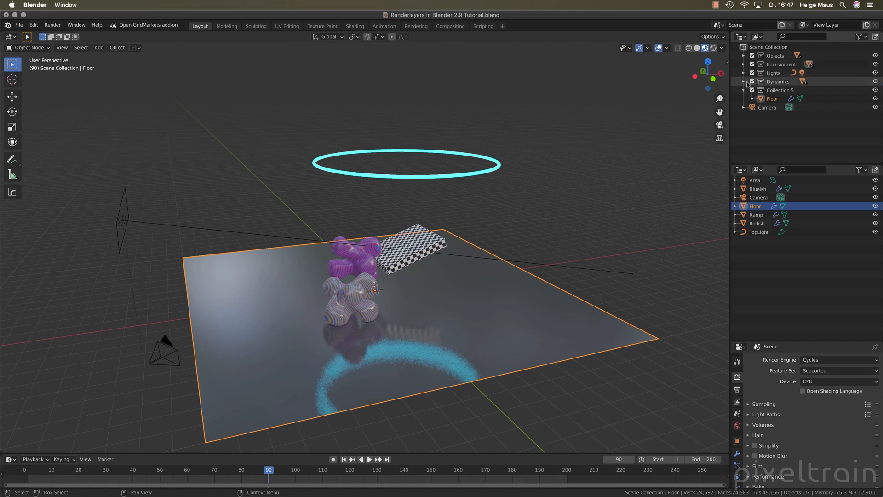
left_click(744, 81)
left_click(743, 82)
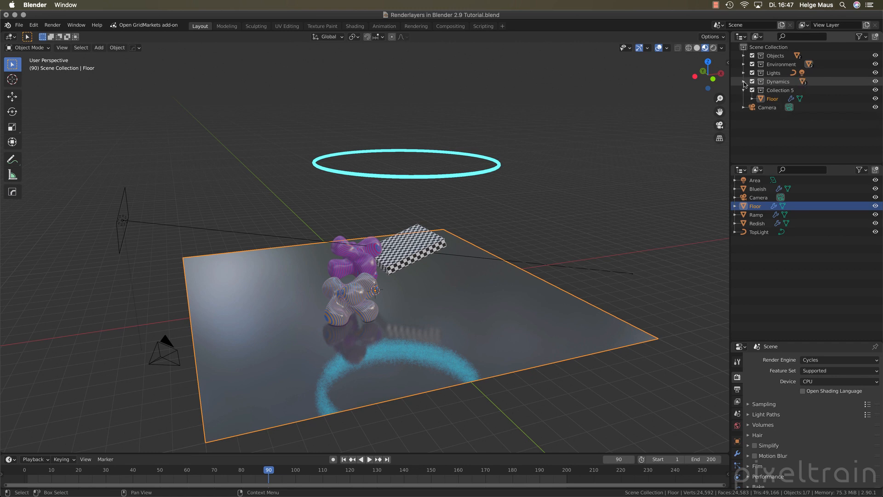
left_click(759, 132)
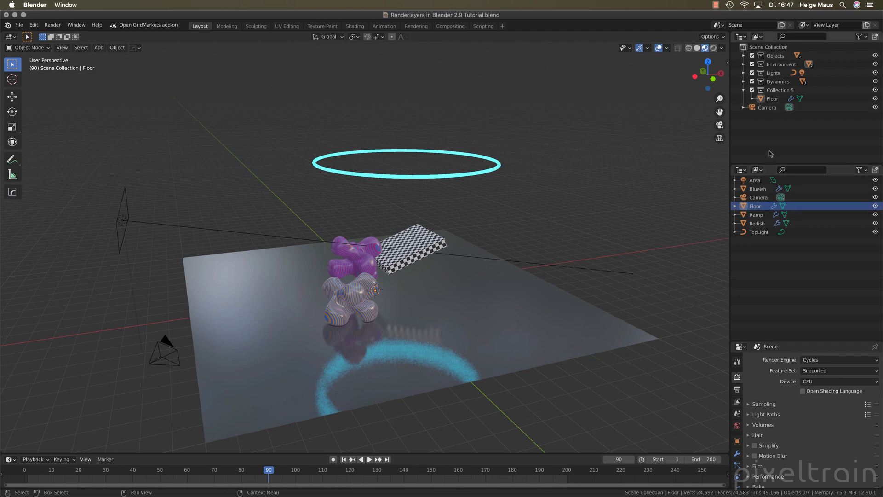
Step: Undo linking the Floor to Collection 5 and delete that collection
key("super+z")
key("super+z")
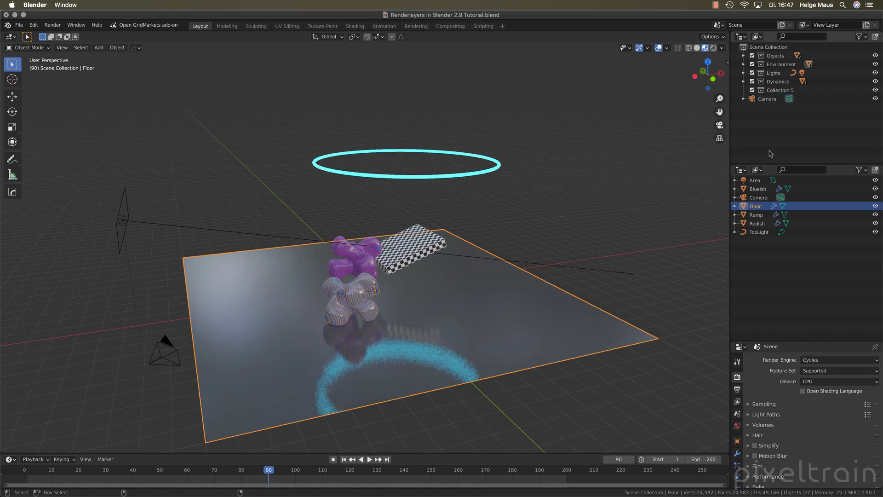
left_click(780, 90)
key("x")
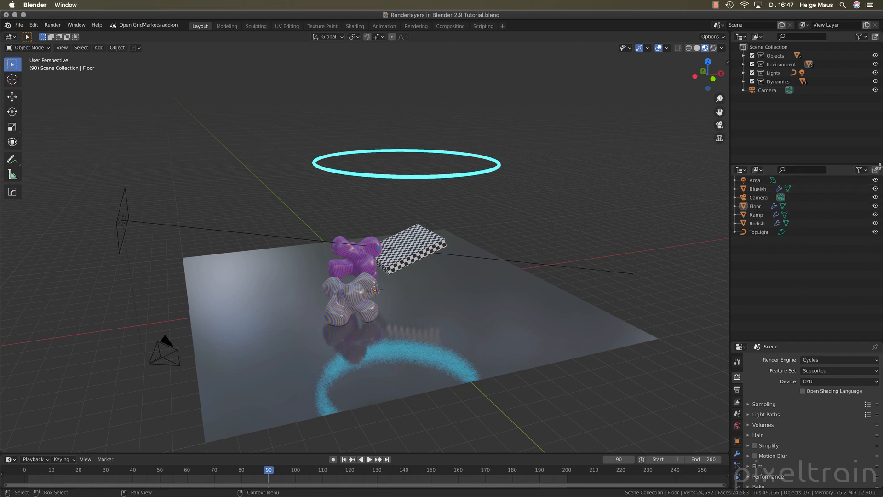
Step: Merge the two outliners back into one and split the 3D viewport into two side-by-side areas of about equal width
left_click_drag(878, 167, 823, 184)
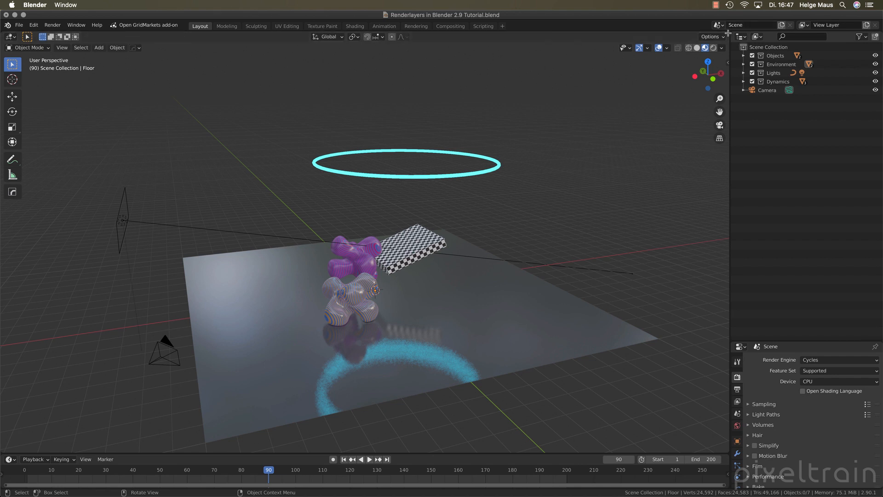
left_click_drag(728, 33, 637, 57)
left_click_drag(272, 57, 429, 57)
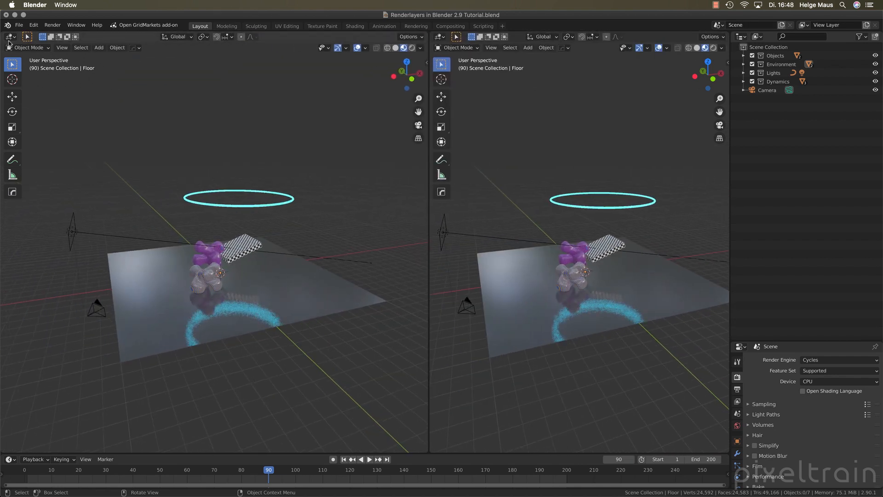
Step: Turn the left viewport into an Image Editor showing the Render Result and make it narrower than the 3D viewport
left_click(9, 37)
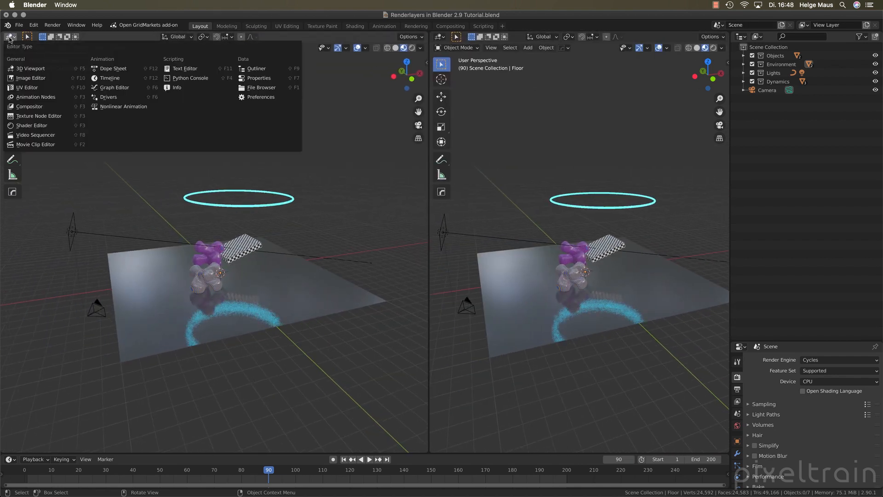
left_click(26, 78)
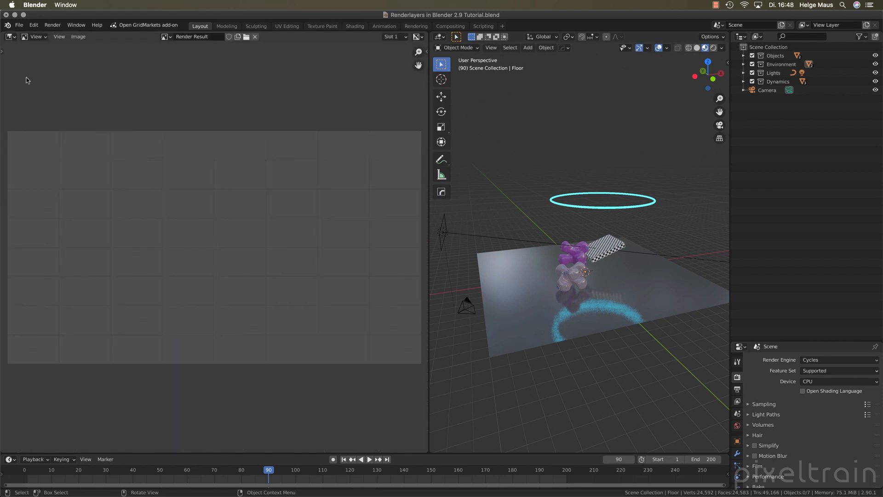
left_click(165, 36)
left_click(184, 50)
left_click_drag(427, 246, 326, 246)
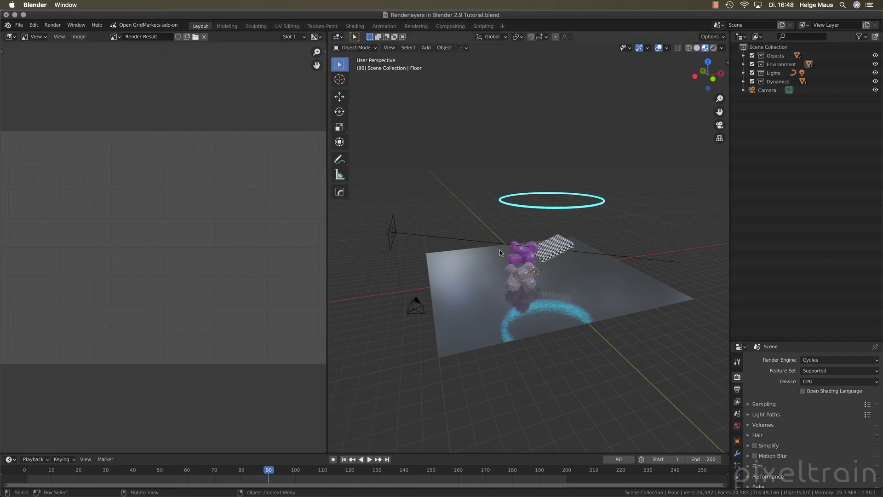
Step: Render the current frame as an image and close the separate render window
left_click(53, 25)
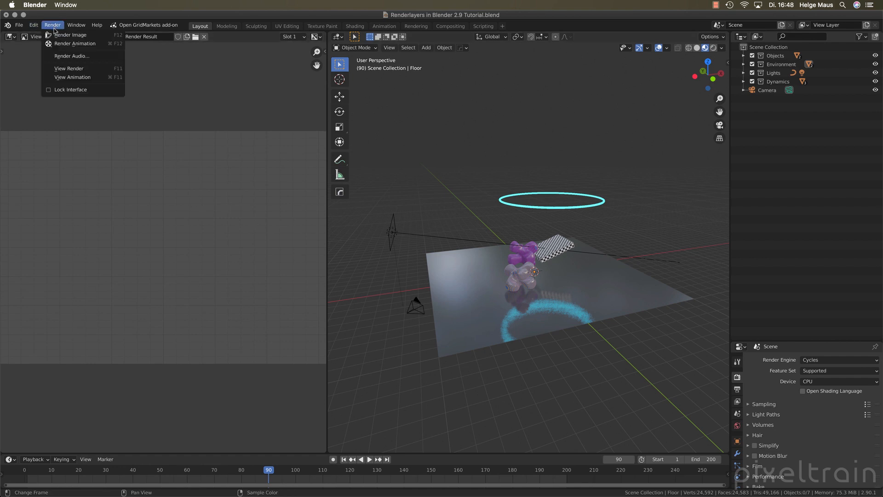
left_click(55, 34)
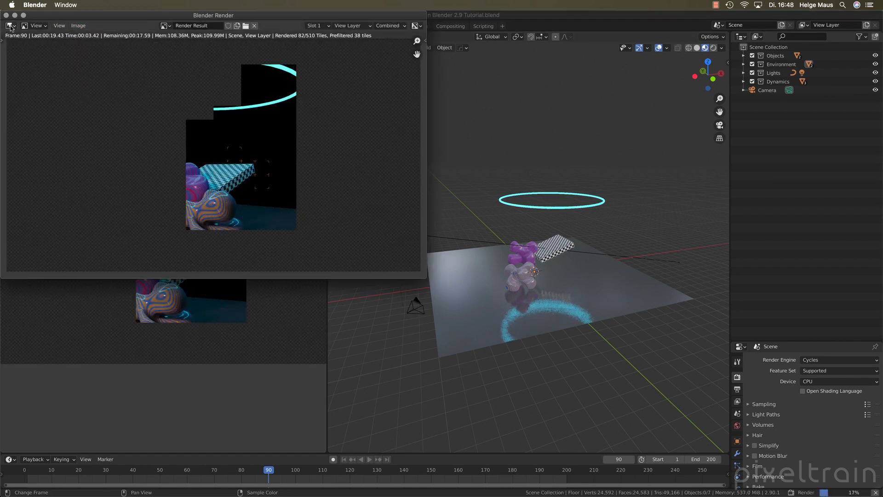
left_click_drag(47, 18, 159, 75)
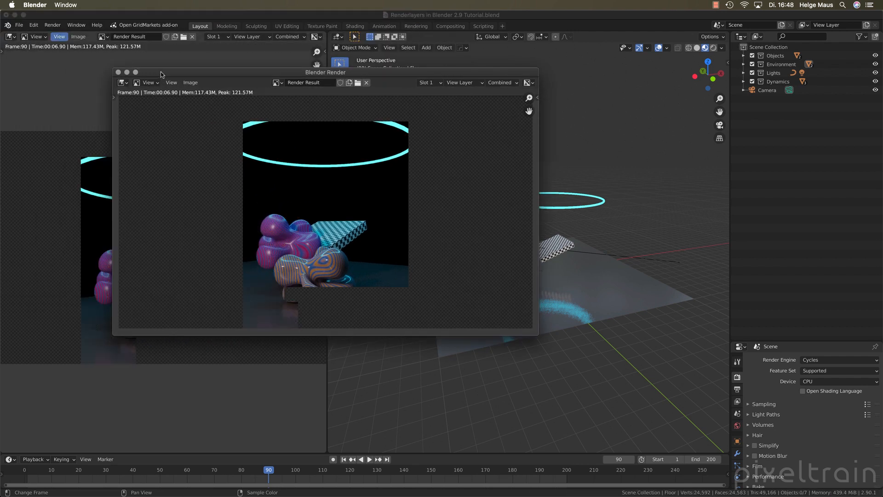
left_click(117, 72)
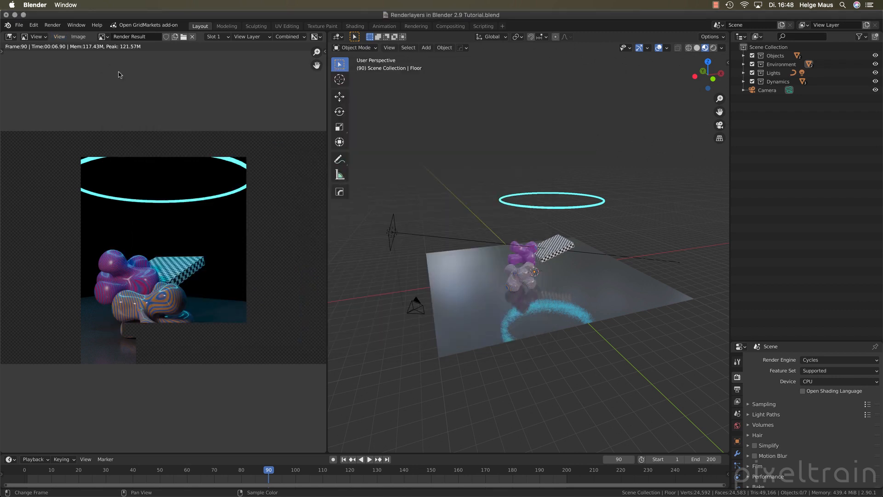
Step: Set the temporary windows preference so that renders are shown in the Image Editor, and close the preferences
left_click(34, 25)
left_click(54, 157)
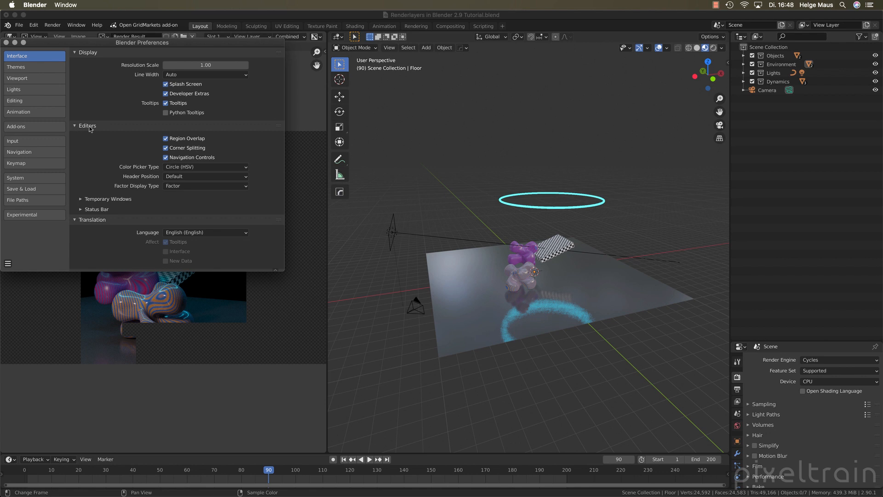
left_click(81, 200)
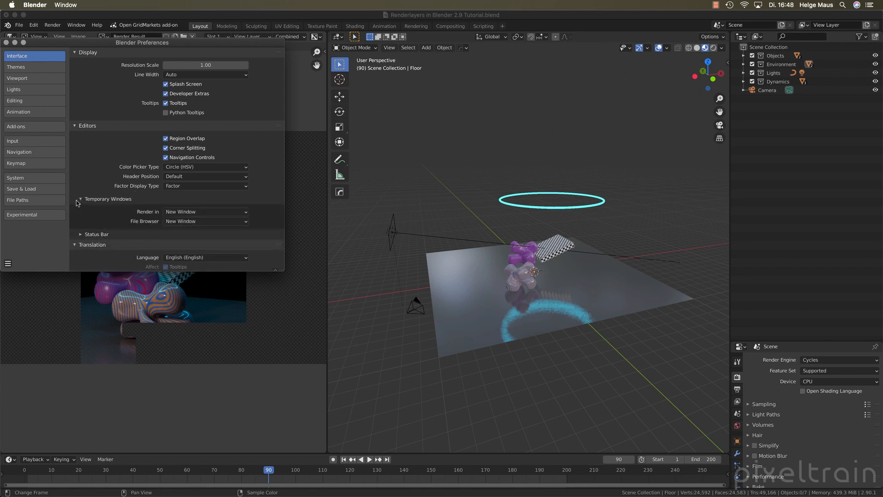
left_click(199, 213)
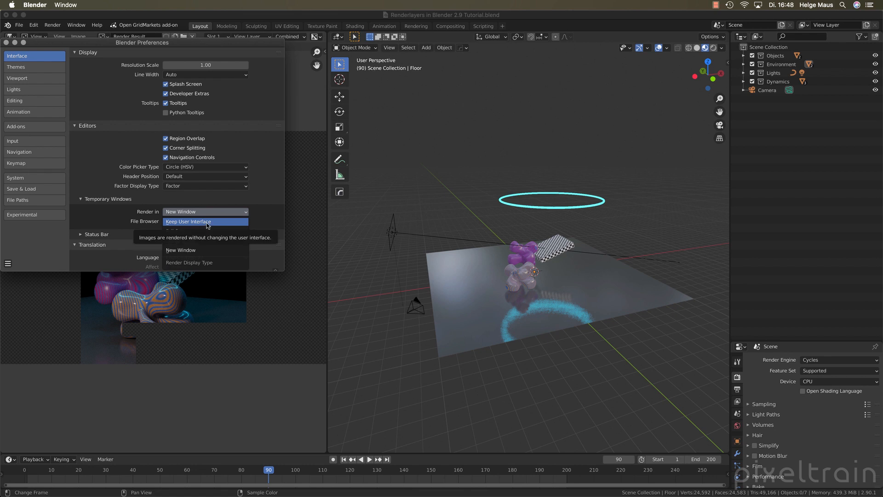
left_click(208, 222)
left_click(53, 25)
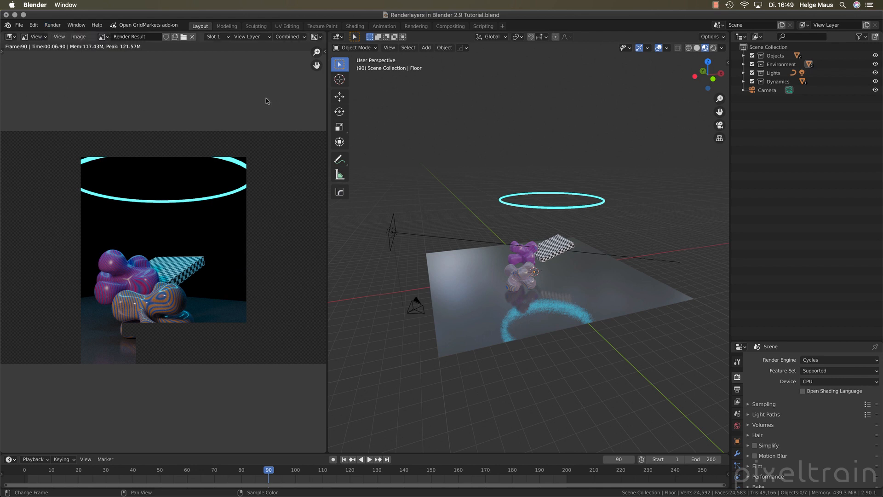
left_click(34, 25)
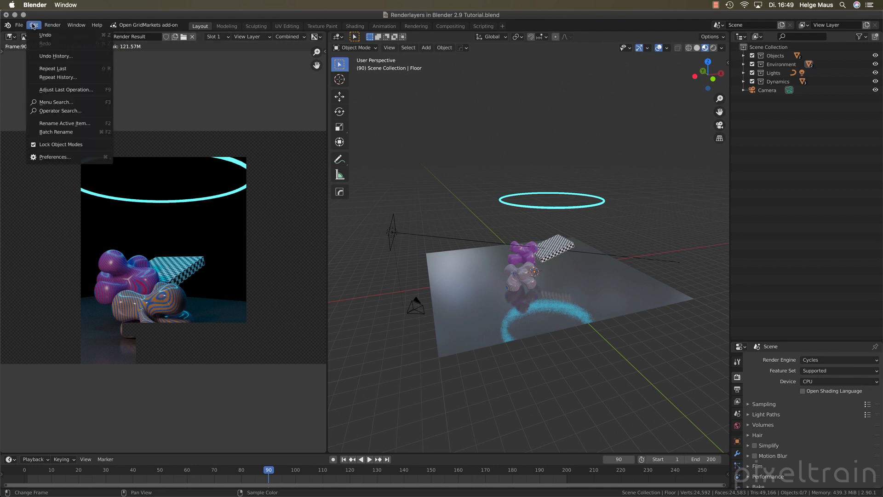
left_click(51, 158)
left_click(209, 212)
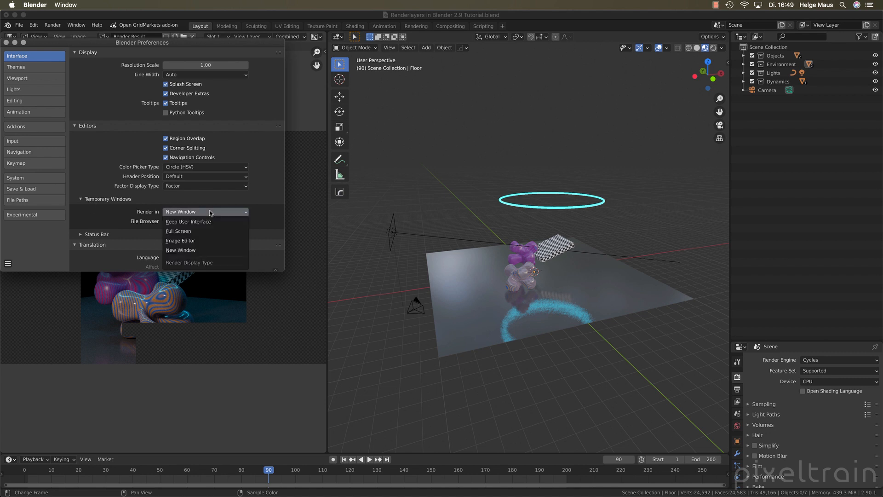
left_click(205, 241)
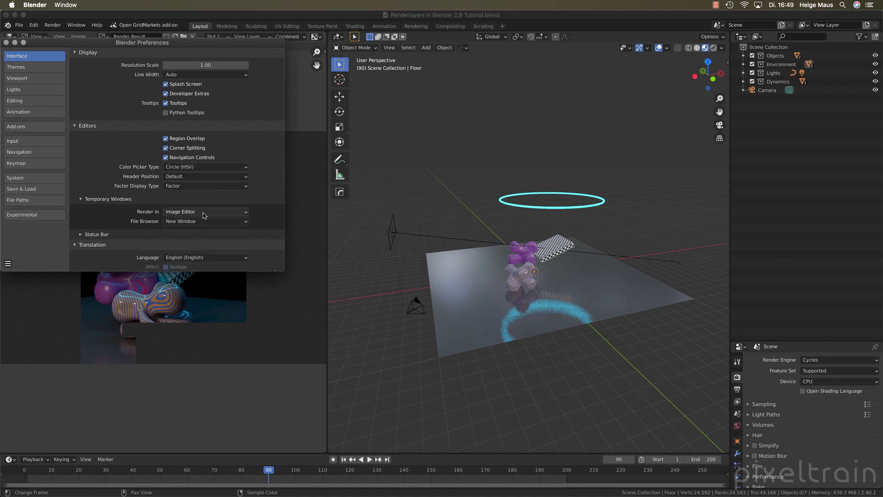
left_click(5, 42)
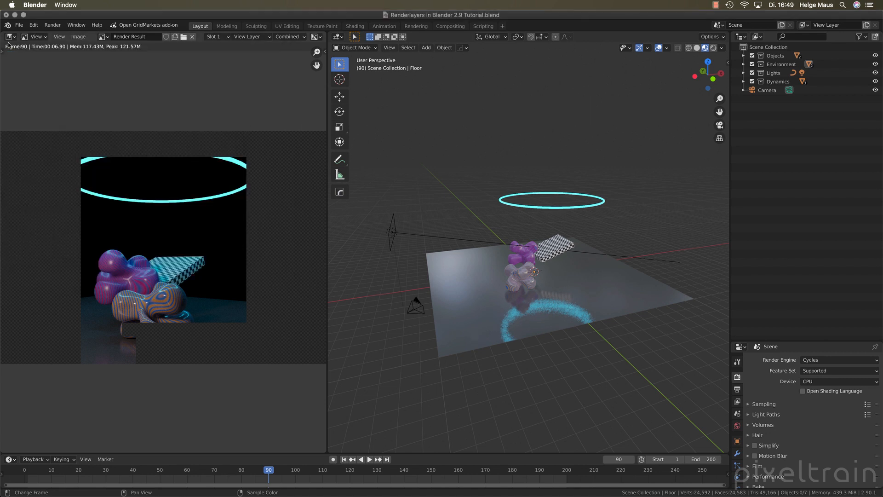
Step: Save the project under the new file name "Renderlayers in Blender 2.9 Tutorialv temp.blend"
key("shift+super+s")
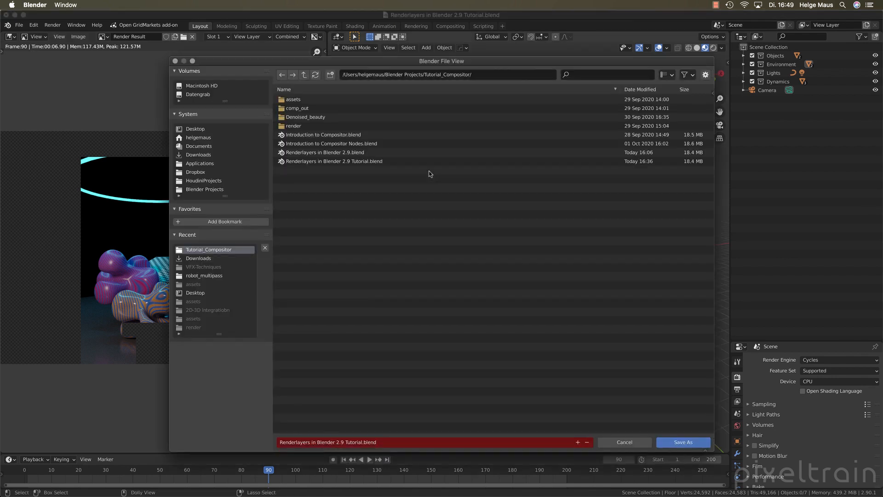
left_click(367, 443)
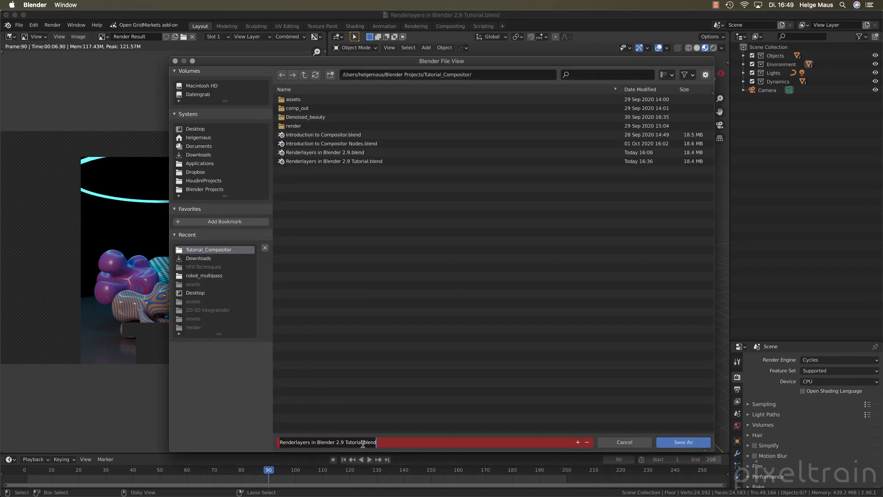
left_click(363, 443)
type("v temp")
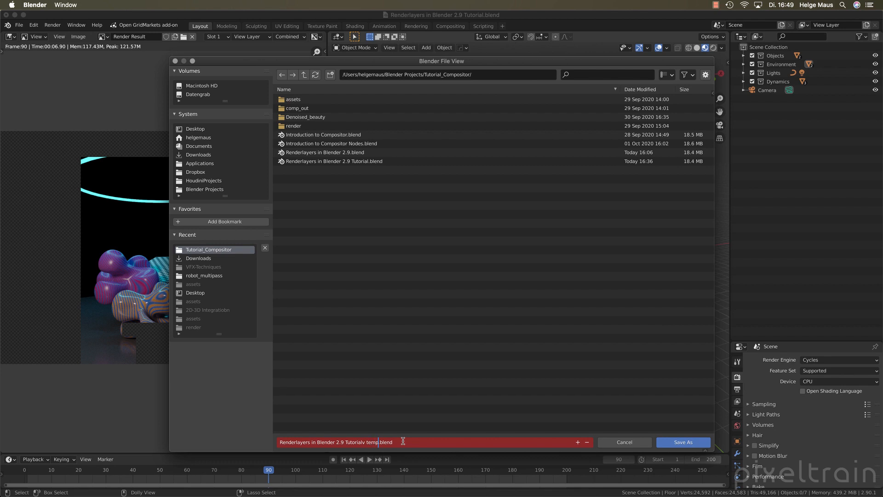
key("Return")
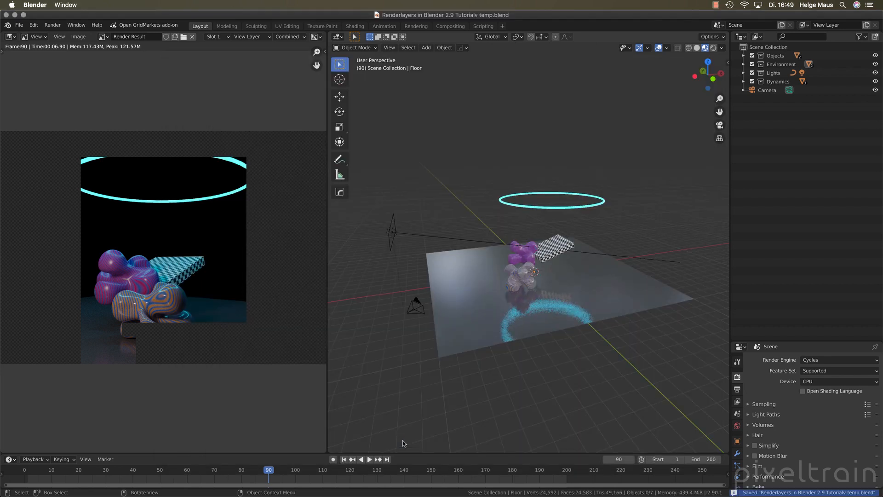
Step: Start a test render of the current frame in the Image Editor and cancel it before it finishes
left_click(53, 25)
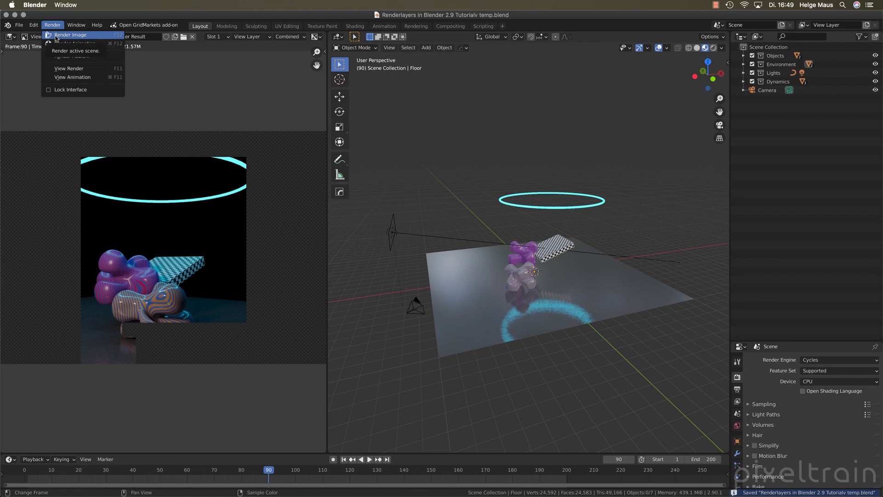
left_click(56, 37)
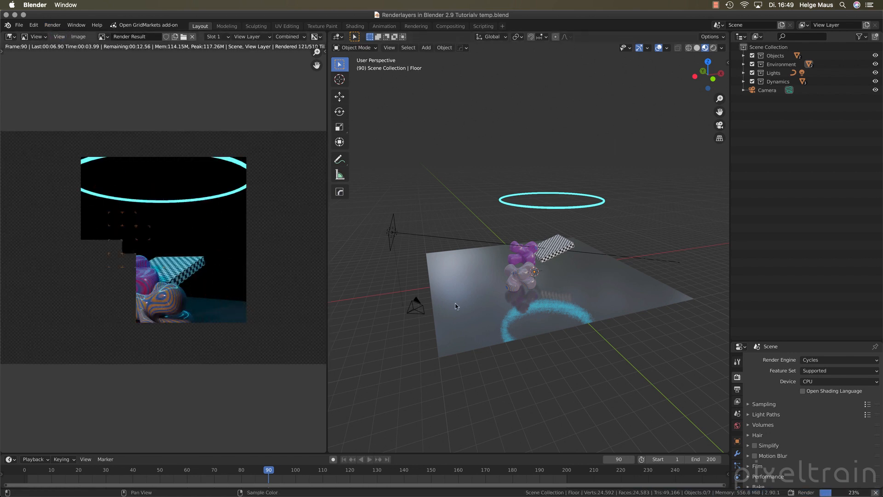
middle_click_drag(455, 306, 498, 322)
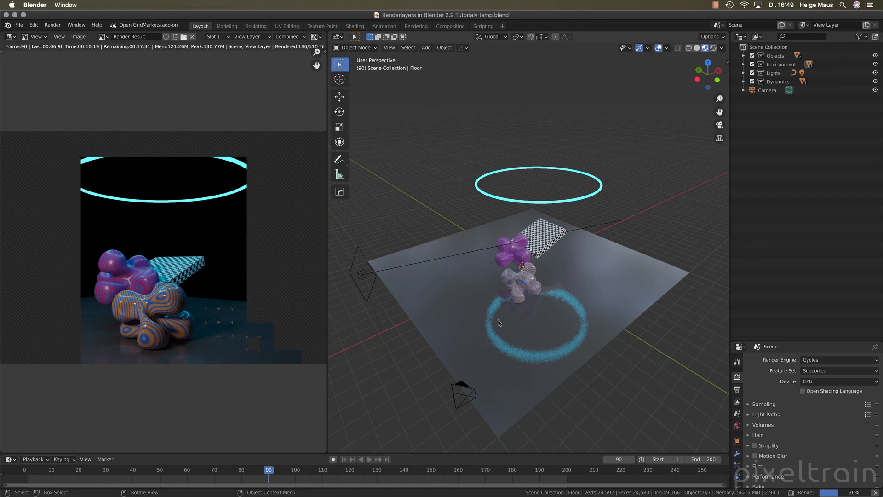
key("Escape")
scroll(545, 235, "up", 4)
middle_click_drag(549, 302, 589, 281)
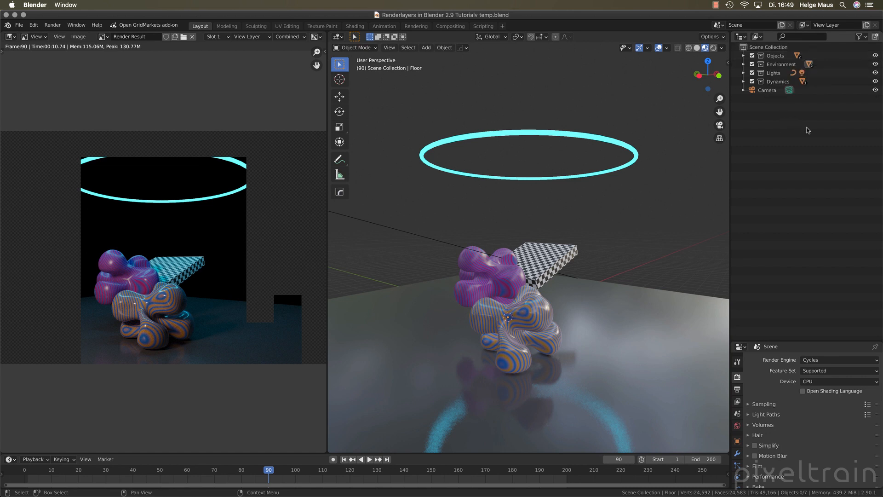
Step: Toggle the viewport visibility of the Objects collection off and on again to compare the scene
left_click(875, 56)
left_click(876, 56)
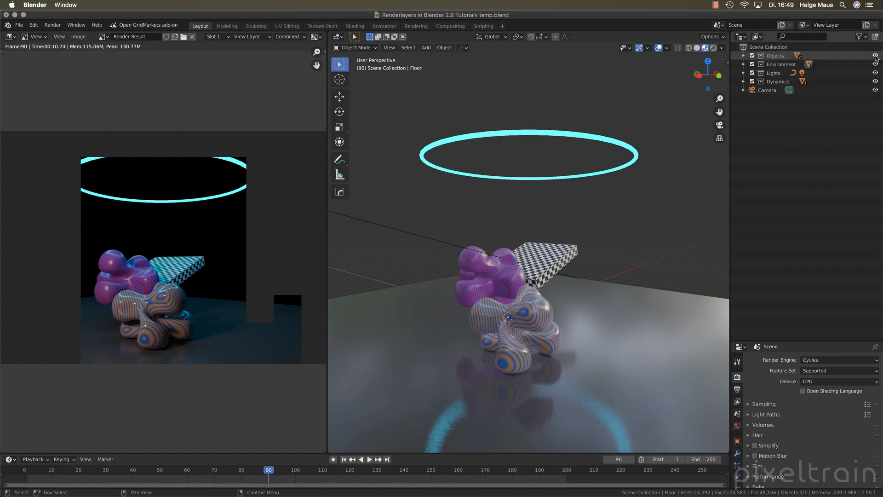
left_click(875, 56)
left_click(874, 56)
Step: Hide the Objects collection in the viewport and exclude the Dynamics collection from the view layer
left_click(744, 81)
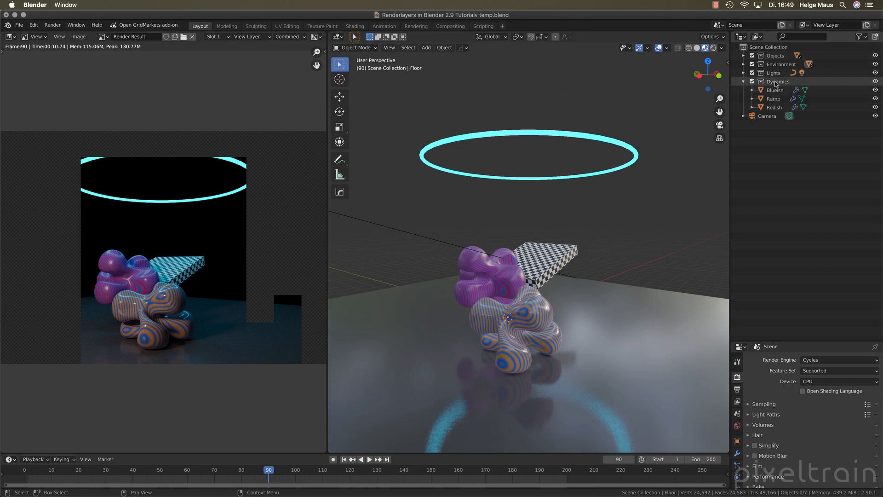
left_click(744, 56)
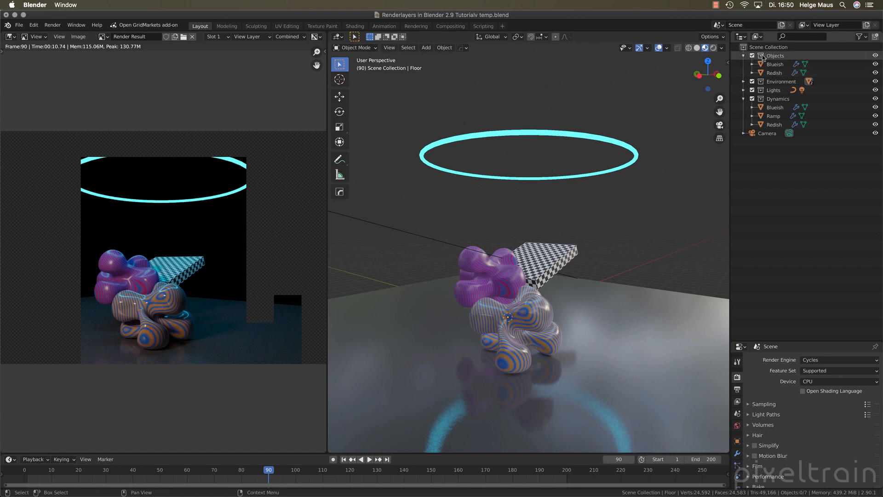
left_click(876, 55)
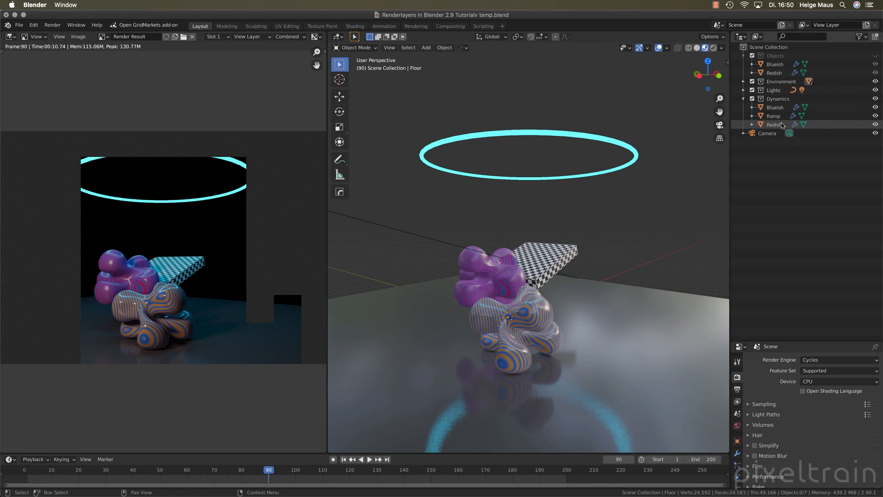
left_click(752, 99)
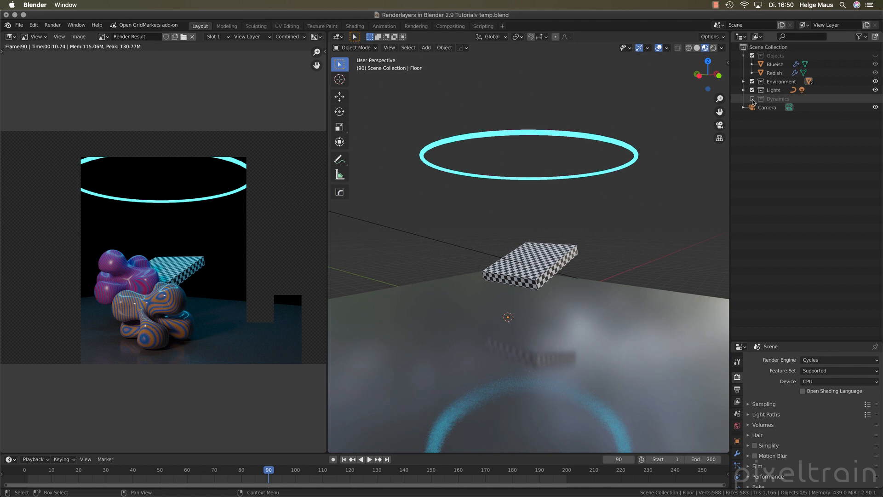
Step: Collapse the Objects collection in the Outliner and make it visible in the viewport again
left_click(743, 56)
left_click(876, 56)
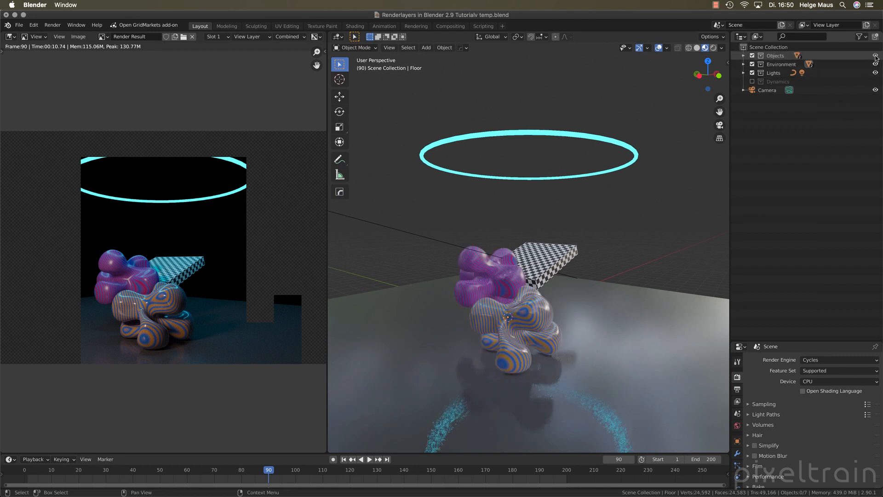
left_click(876, 56)
left_click(876, 56)
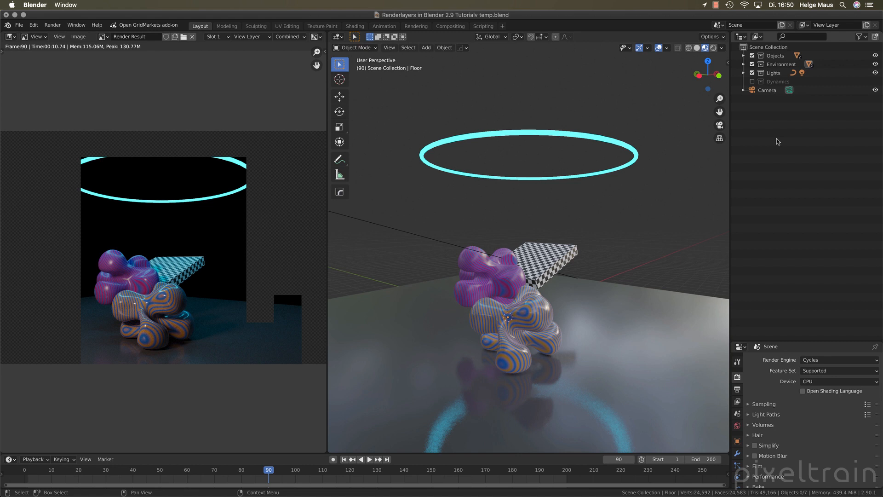
Step: Rename the Dynamics collection to RL_Dynamics
double_click(773, 81)
key("Home")
type("RL_")
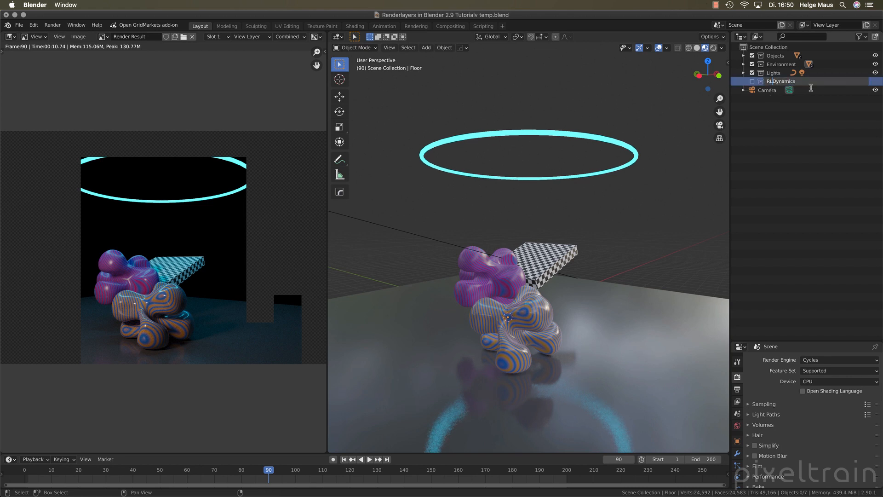
key("Return")
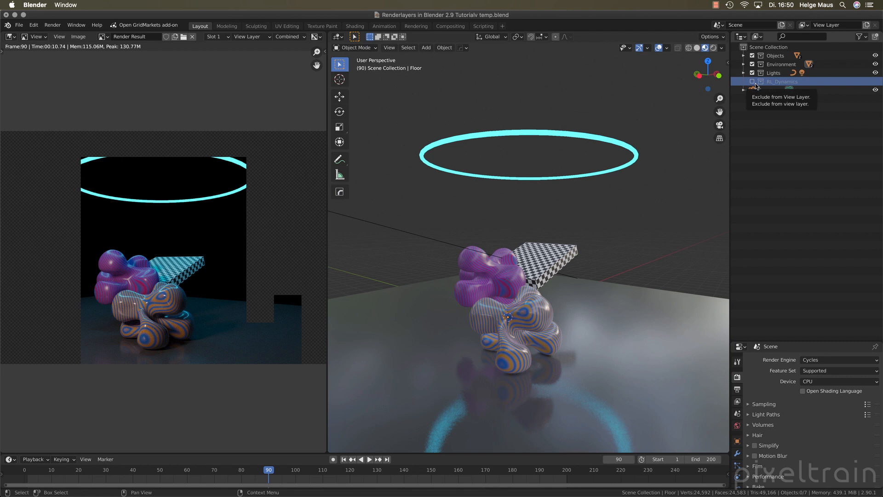
Step: Hide the Objects collection in the viewport and test-render the current frame as an image
left_click(875, 56)
left_click(876, 56)
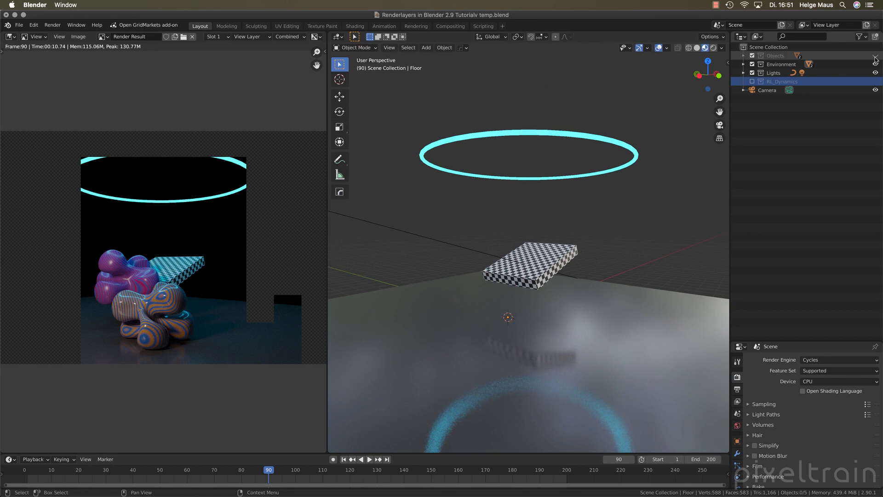
left_click(53, 25)
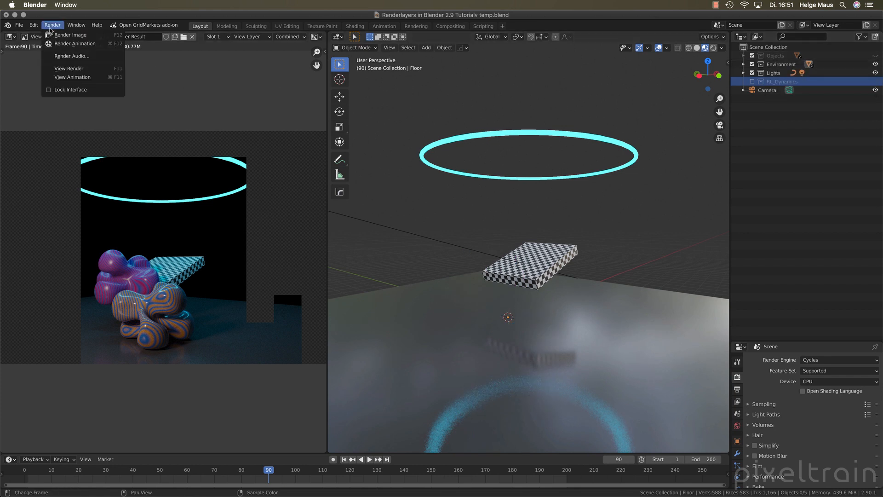
left_click(50, 36)
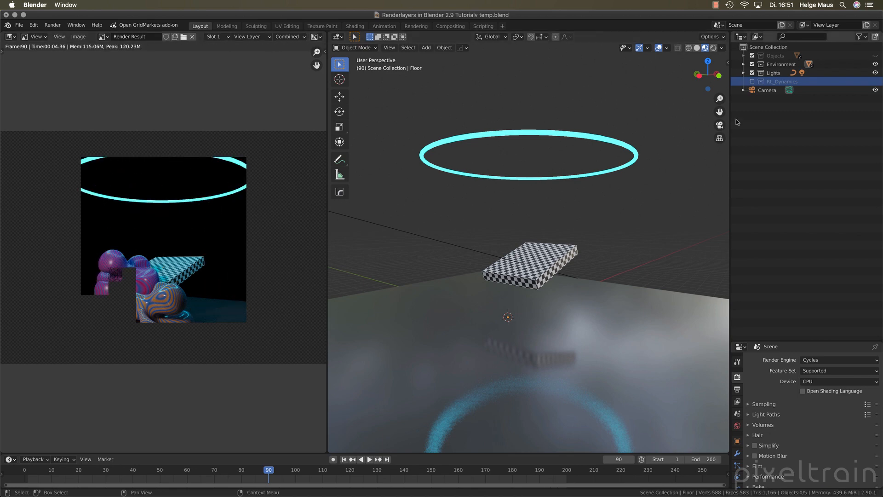
Step: Preview the 3D viewport in Rendered shading, return to Material Preview, and unhide the Objects collection
left_click(714, 48)
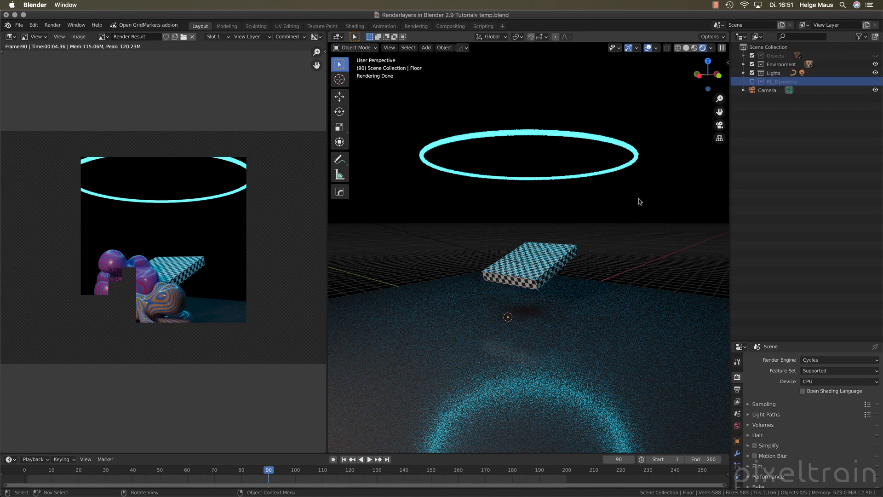
left_click(694, 47)
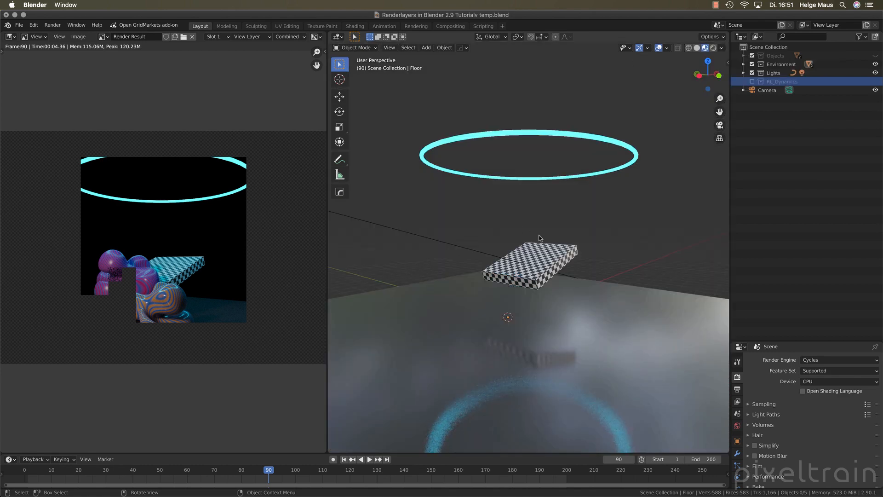
left_click(875, 55)
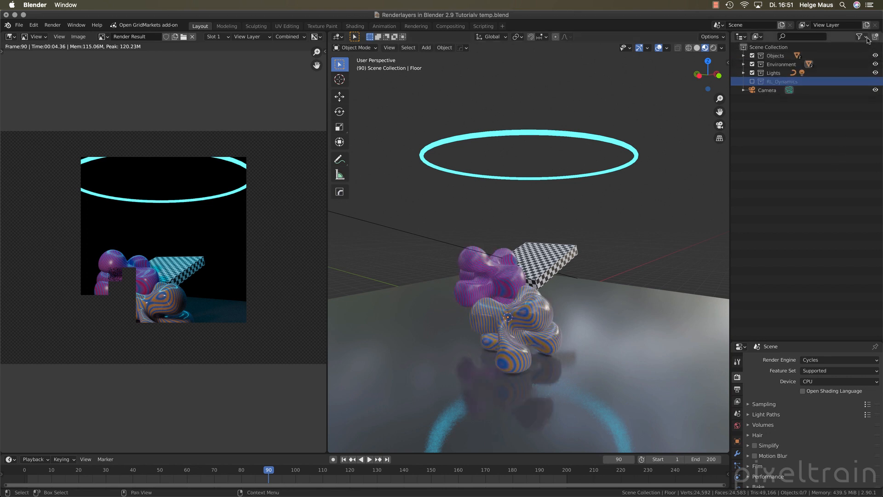
Step: Enable all restriction toggles in the Outliner, including Holdout and Indirect Only, and widen the Outliner slightly
left_click(866, 37)
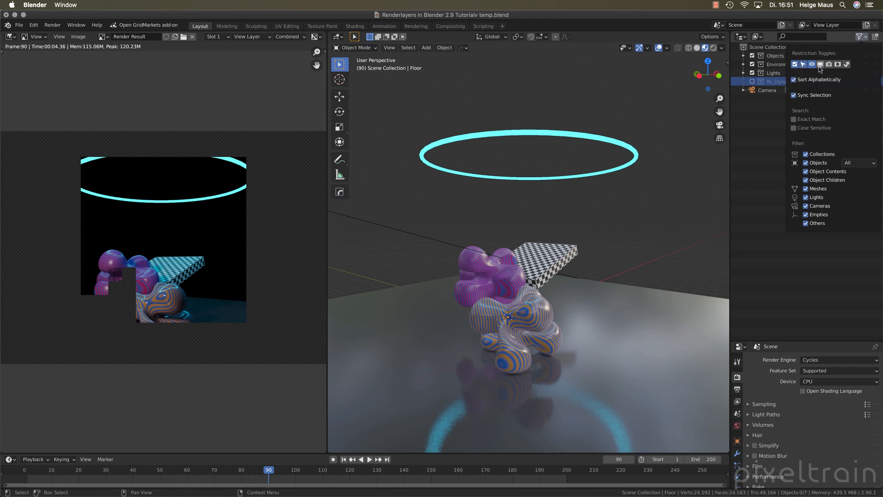
left_click(847, 65)
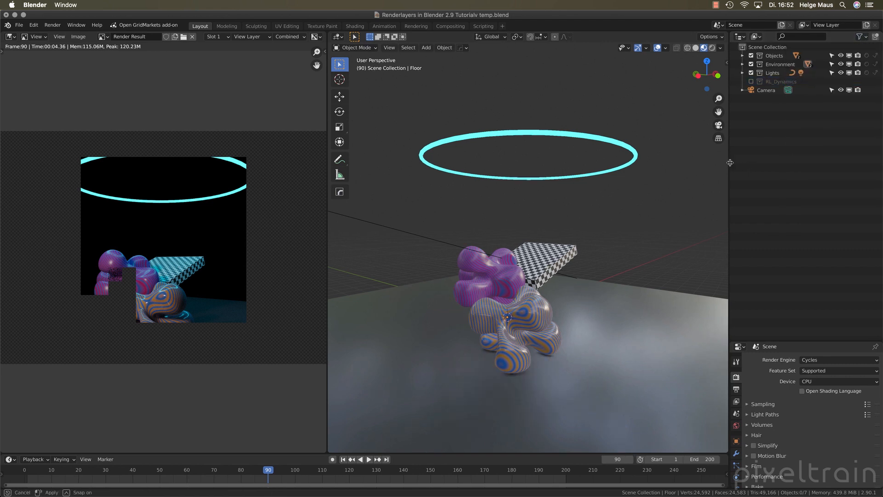
mouse_move(730, 163)
left_mouse_down()
mouse_move(699, 163)
mouse_move(719, 163)
left_mouse_up()
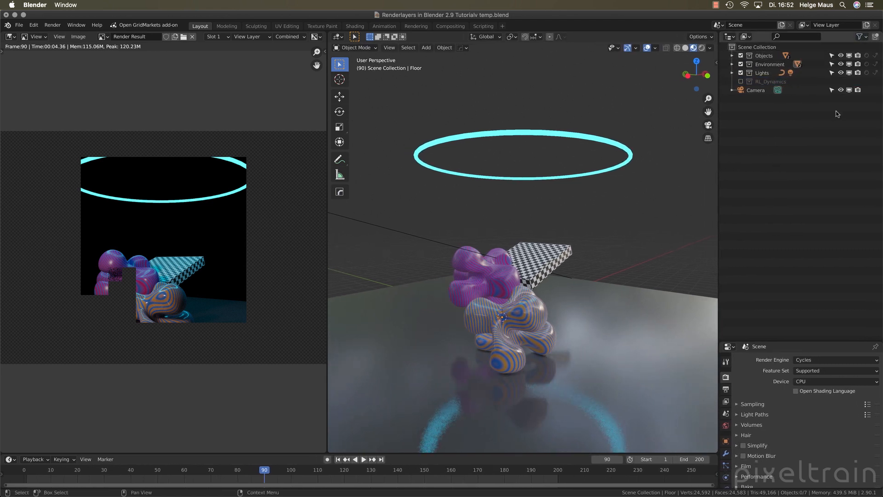
Step: Render the current frame with the Objects collection disabled in viewports and renders, and enable the collection again
left_click(841, 56)
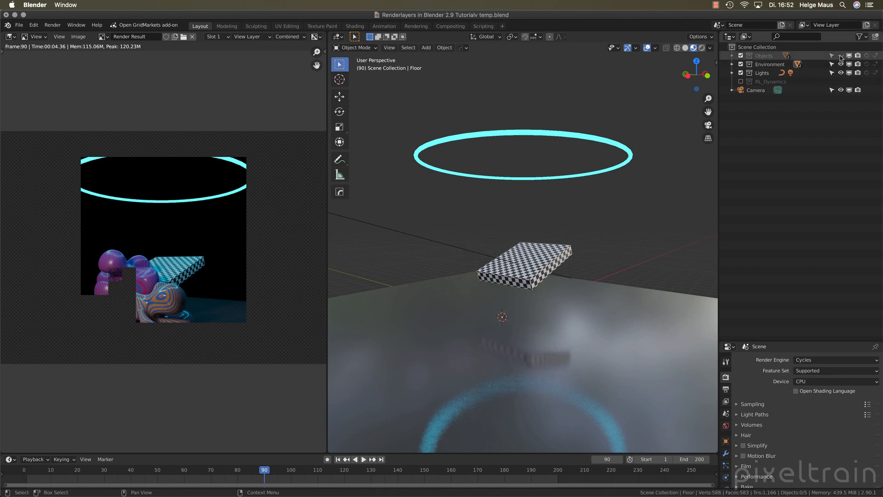
left_click(841, 56)
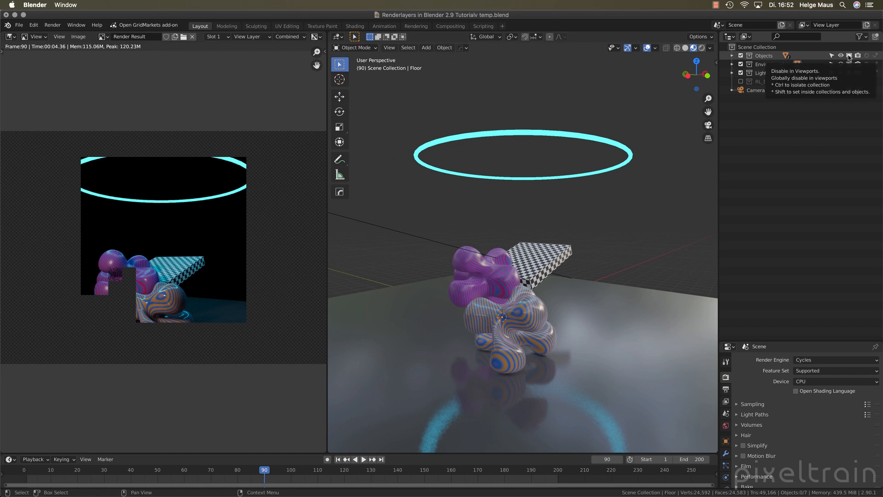
left_click(849, 56)
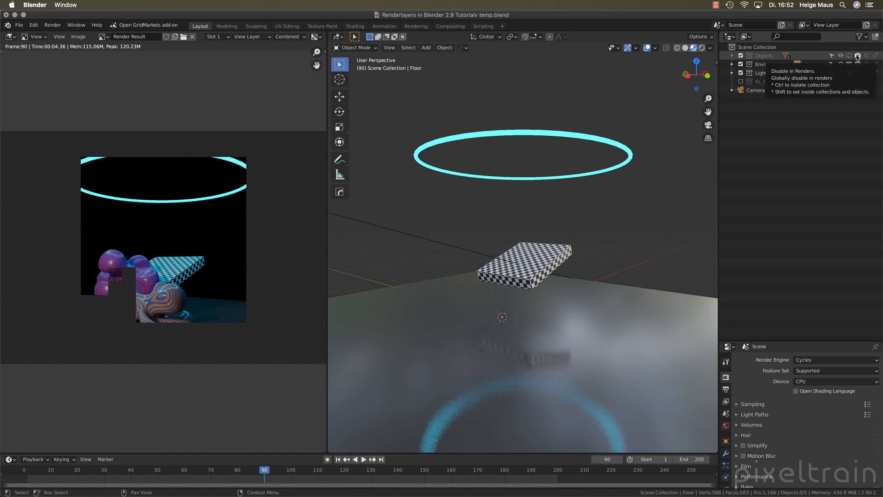
left_click(858, 55)
left_click(50, 25)
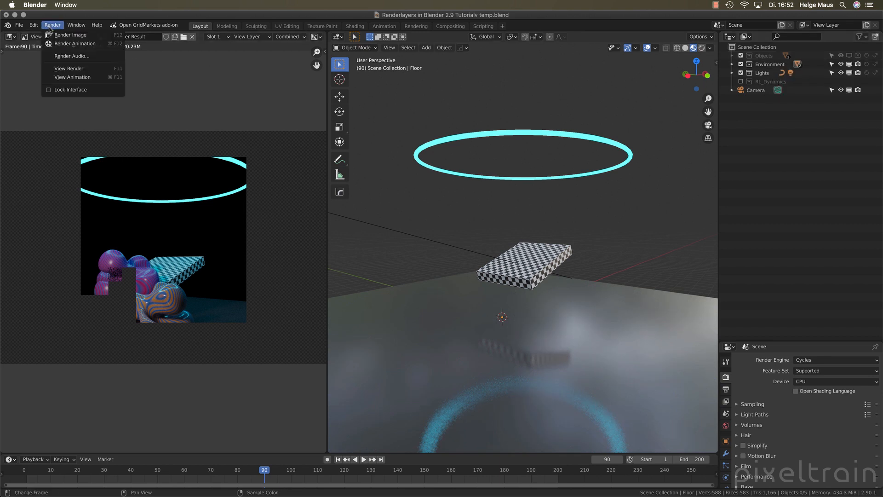
left_click(69, 35)
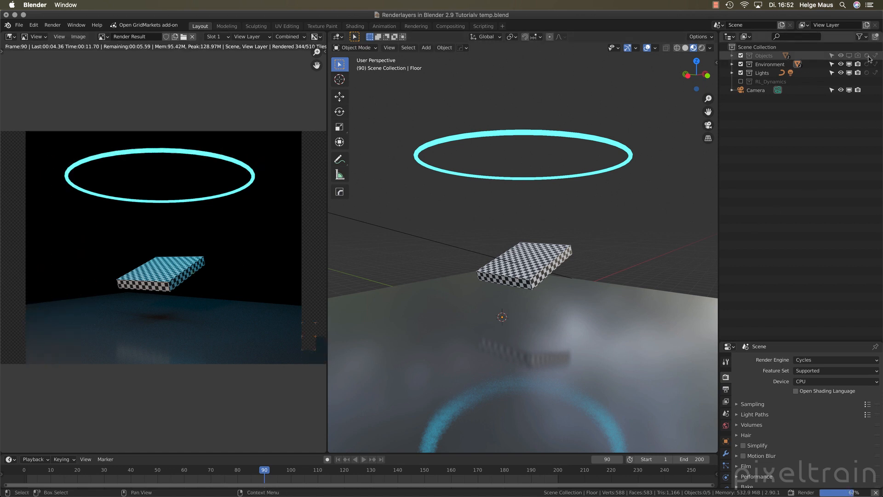
left_click(849, 55)
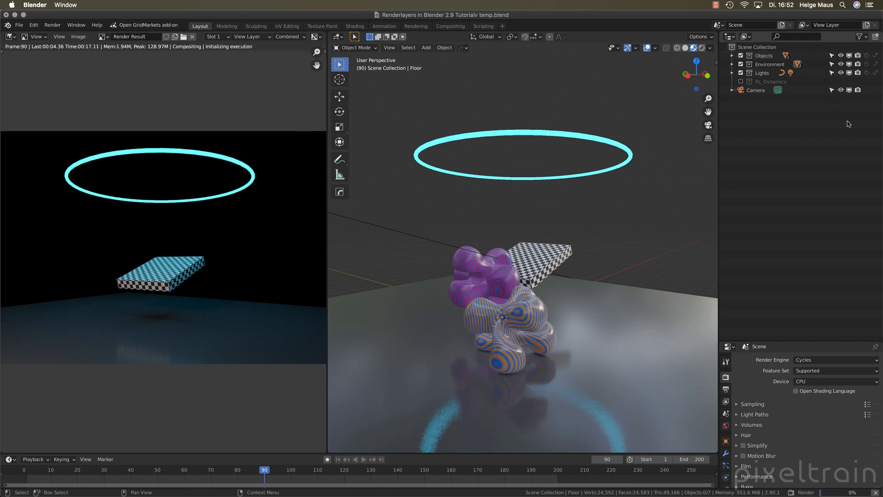
Step: Render the current frame with the Objects collection set to Holdout, and turn Holdout off again
left_click(867, 55)
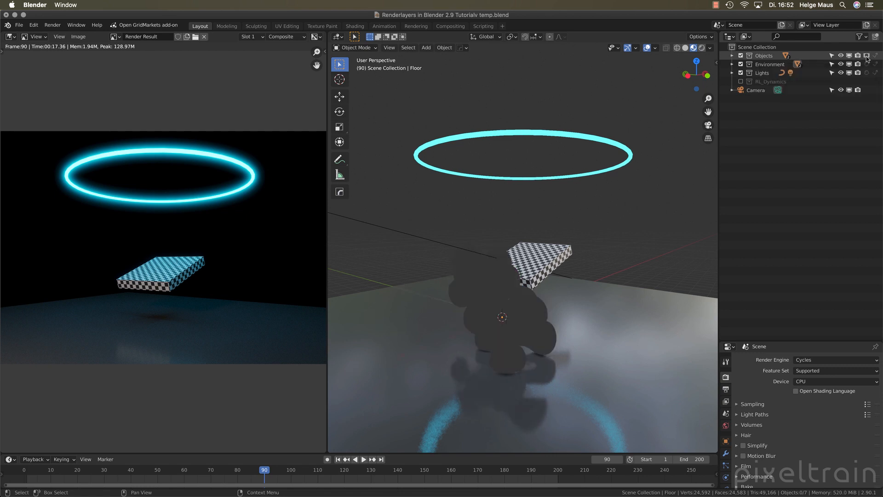
left_click(52, 25)
left_click(56, 32)
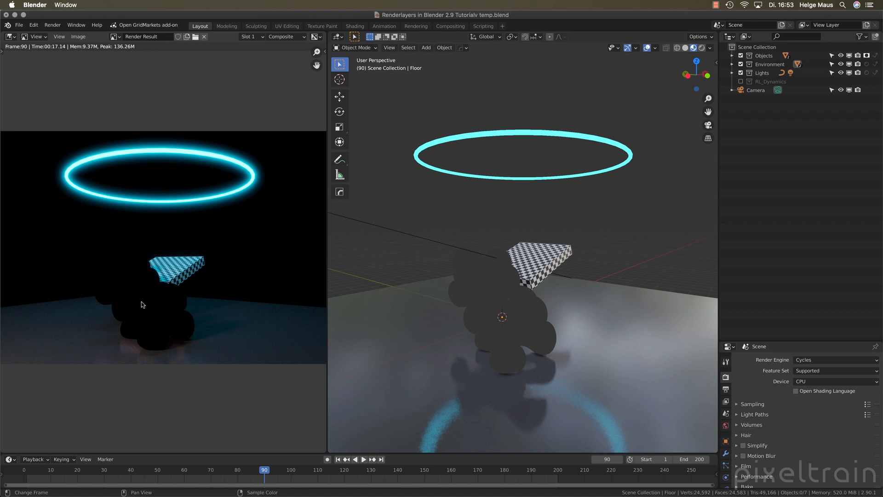
left_click(867, 56)
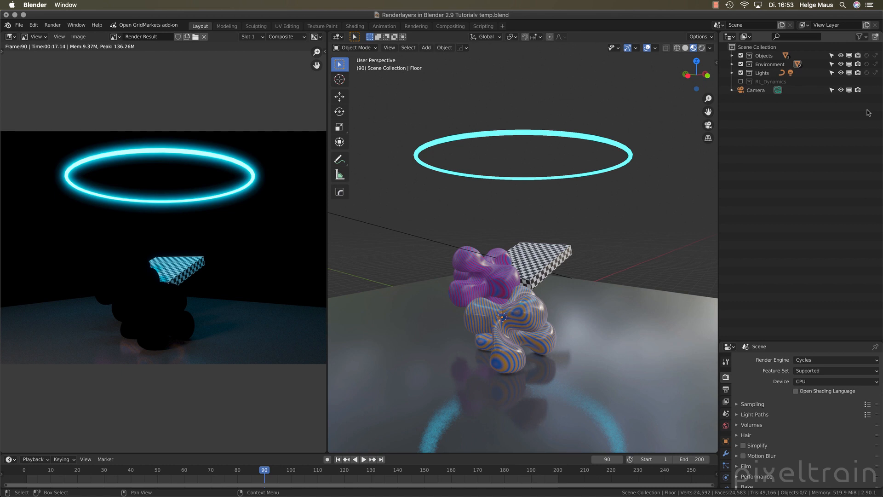
Step: Render the current frame with the Objects collection set to Indirect Only, and turn Indirect Only off again
left_click(732, 56)
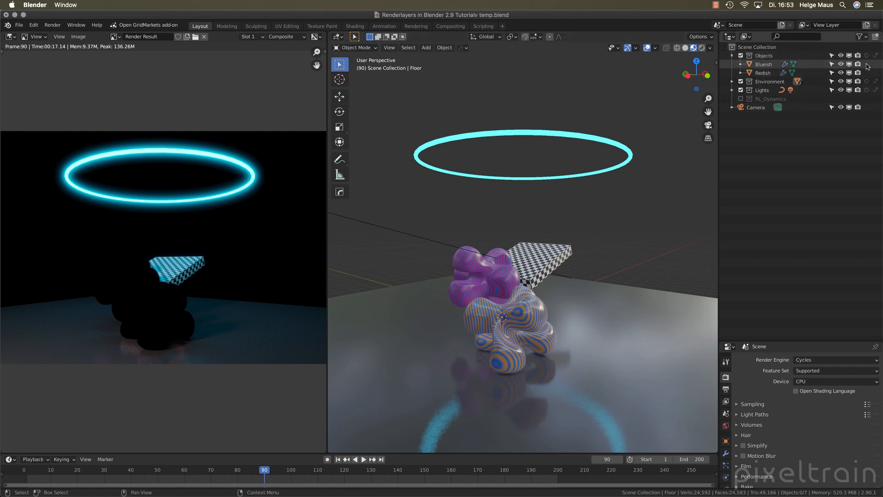
left_click(731, 56)
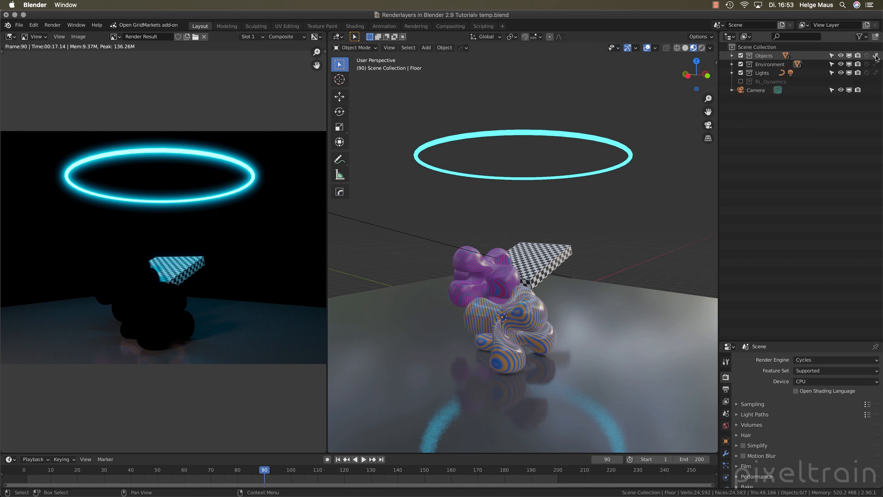
left_click(52, 24)
left_click(57, 35)
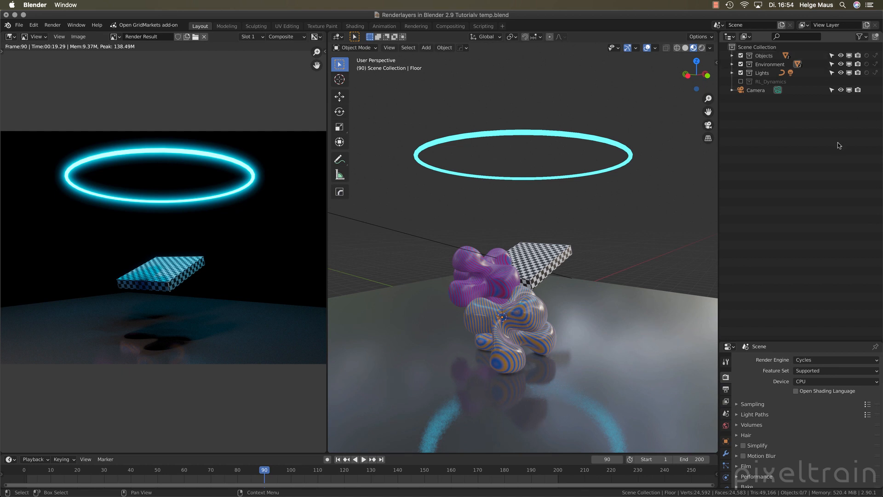
Step: Save the file and rename the existing view layer as ALL
key("super+s")
left_click(846, 25)
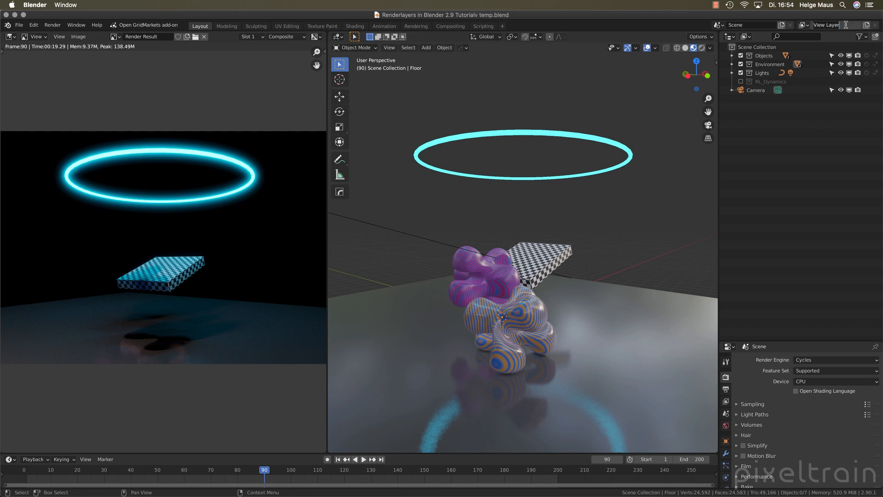
type("ALL")
key("Return")
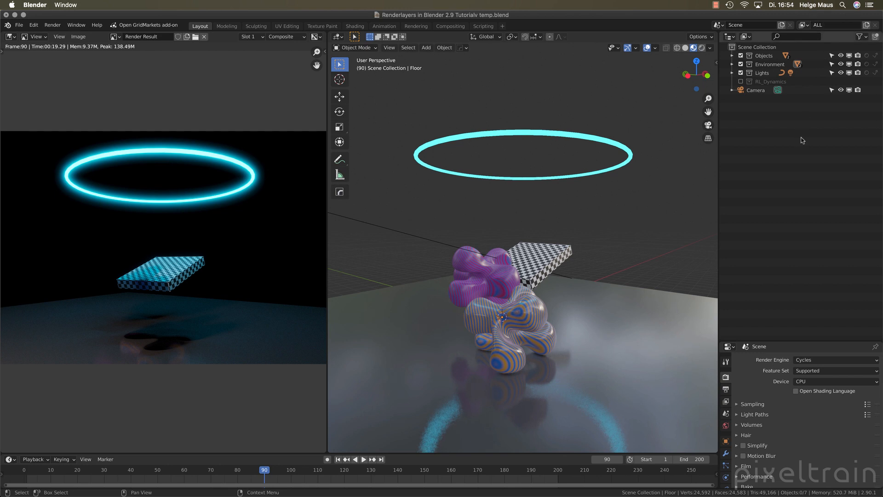
Step: Add another view layer to the scene and name it FunnyGuys
left_click(803, 25)
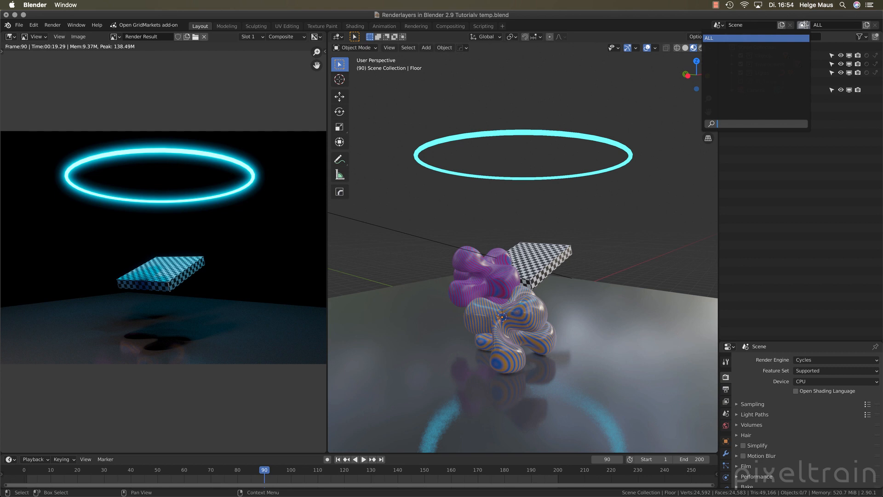
left_click(866, 25)
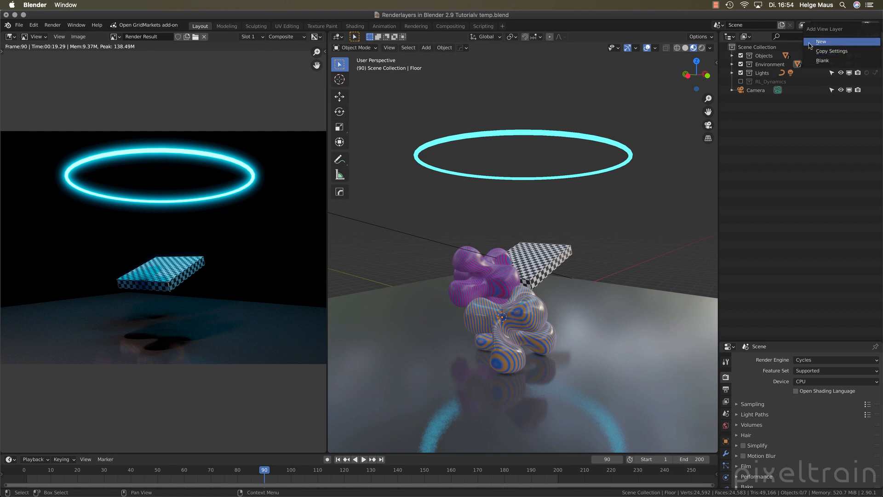
left_click(847, 51)
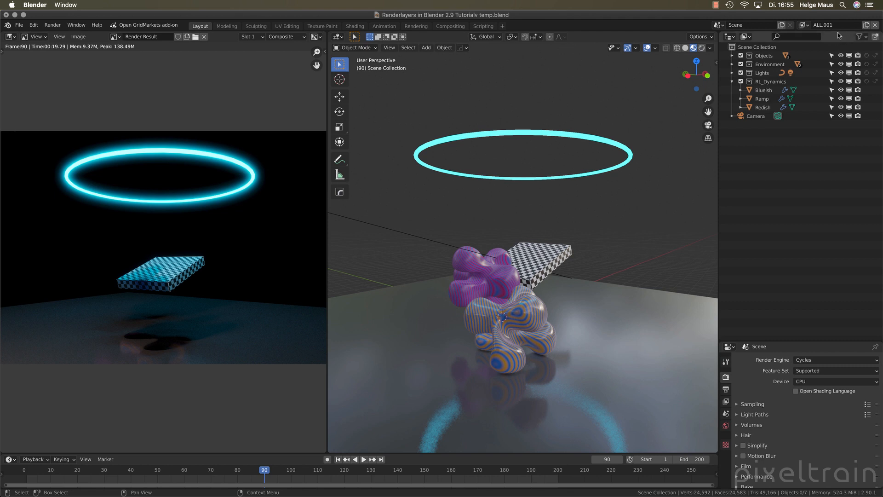
left_click(840, 27)
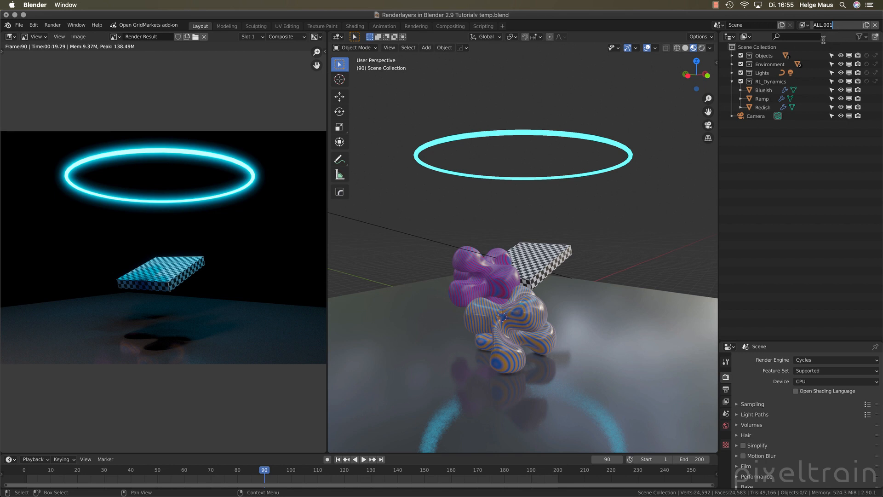
key("ctrl+a")
type("FunnyGuys")
key("Return")
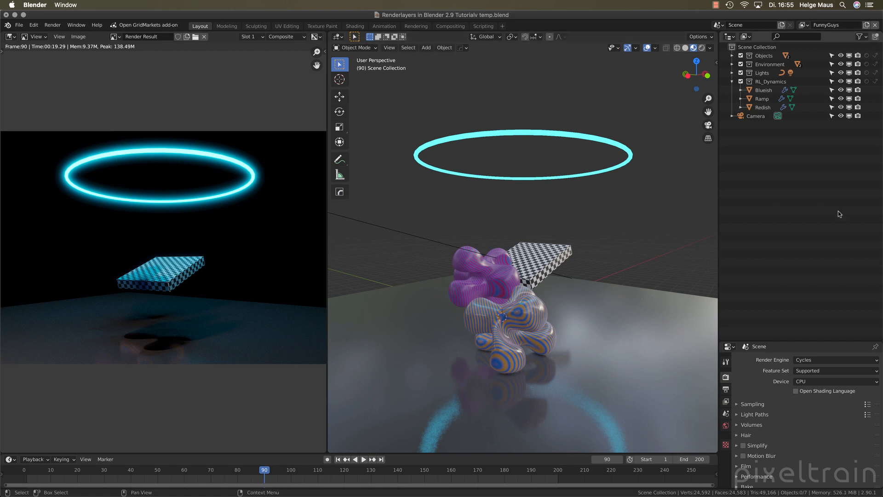
Step: Collapse the RL_Dynamics collection and look through the view layer options of the Objects collection without applying any
left_click(731, 81)
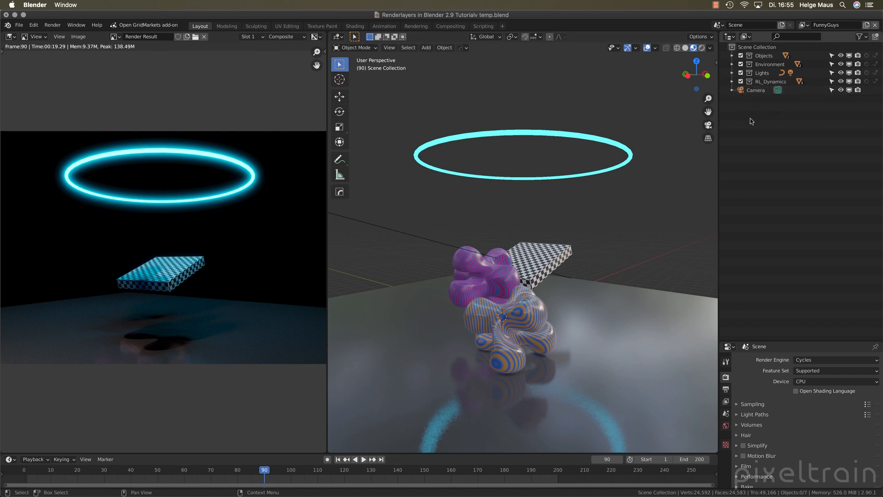
left_click(758, 57)
right_click(757, 57)
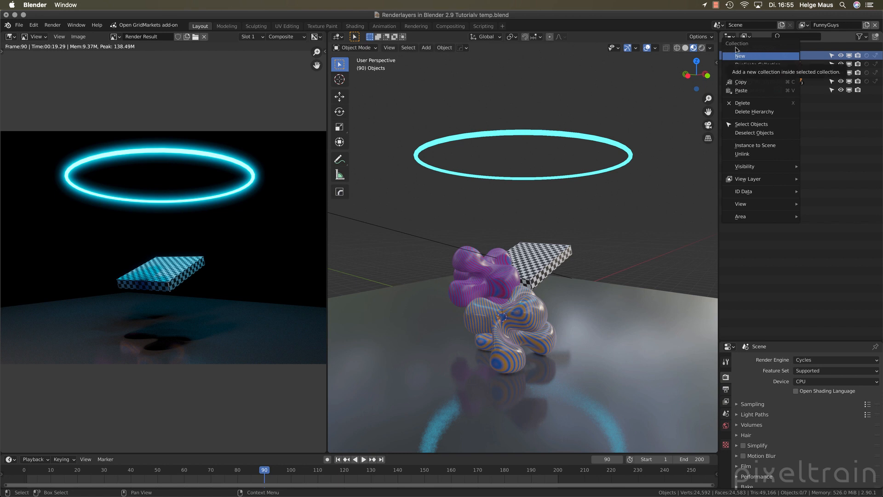
mouse_move(745, 184)
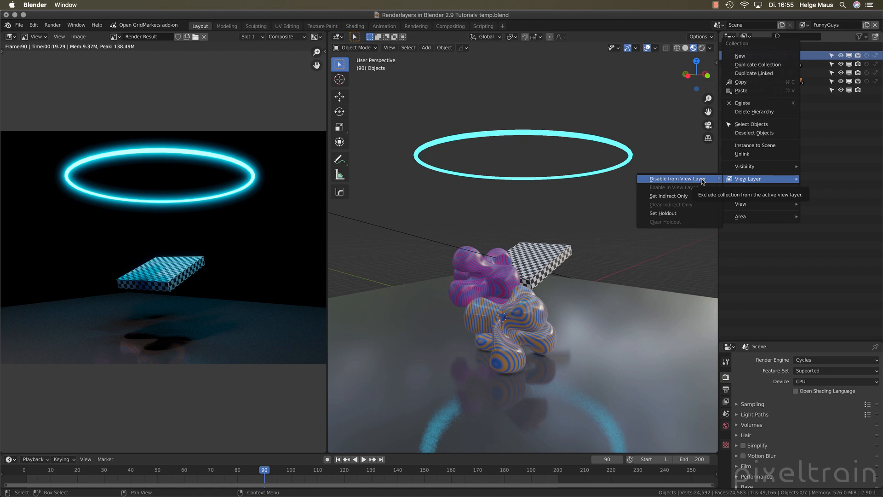
left_click(770, 281)
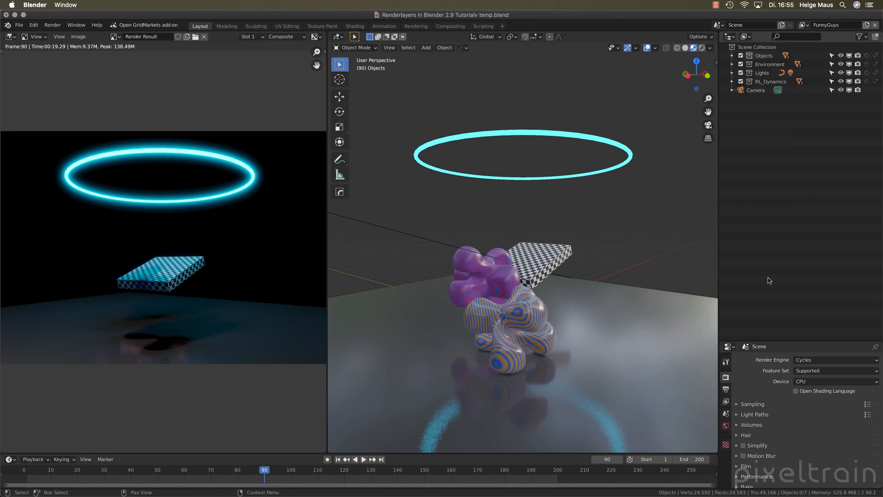
Step: Disable the Environment and RL_Dynamics collections from the FunnyGuys view layer
left_click(770, 64)
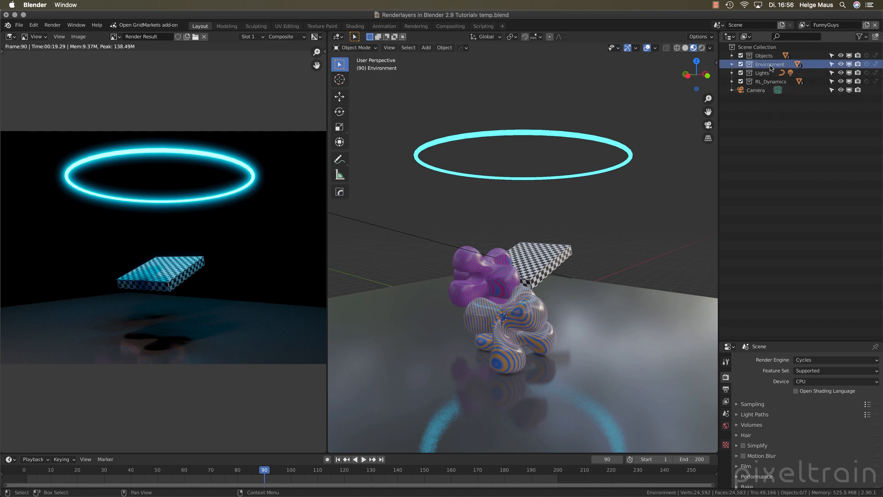
left_click(769, 82, "ctrl")
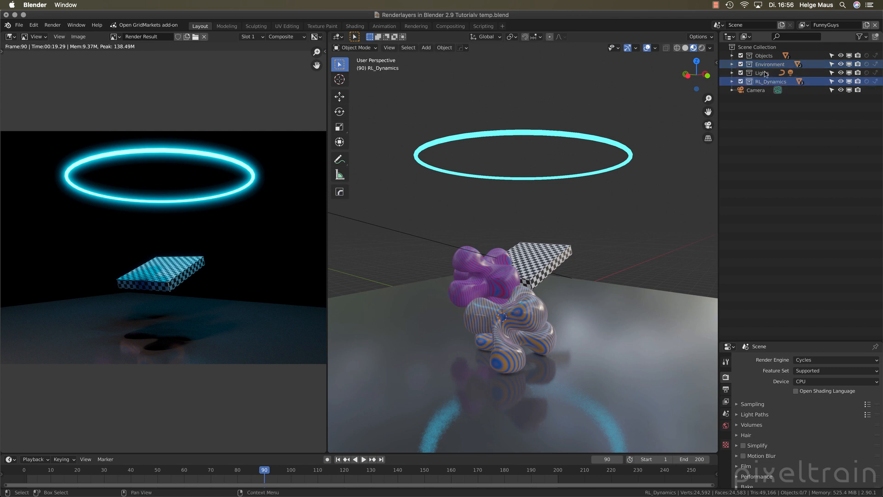
right_click(765, 85)
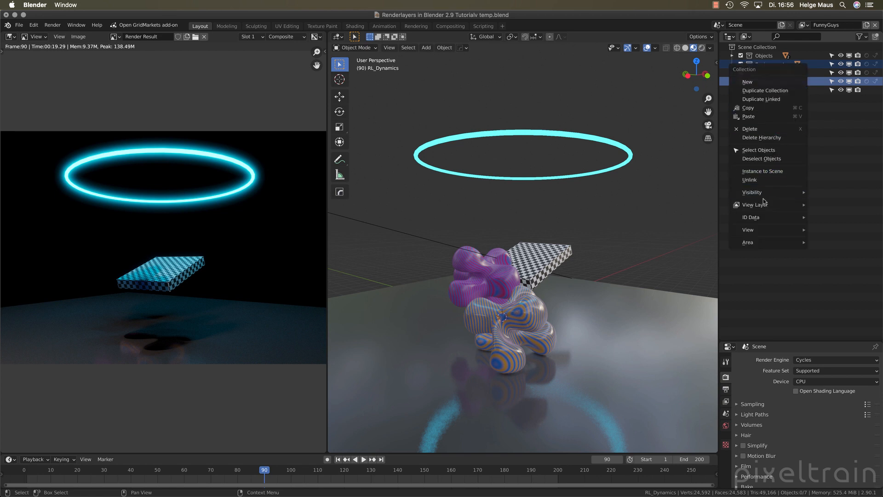
mouse_move(748, 207)
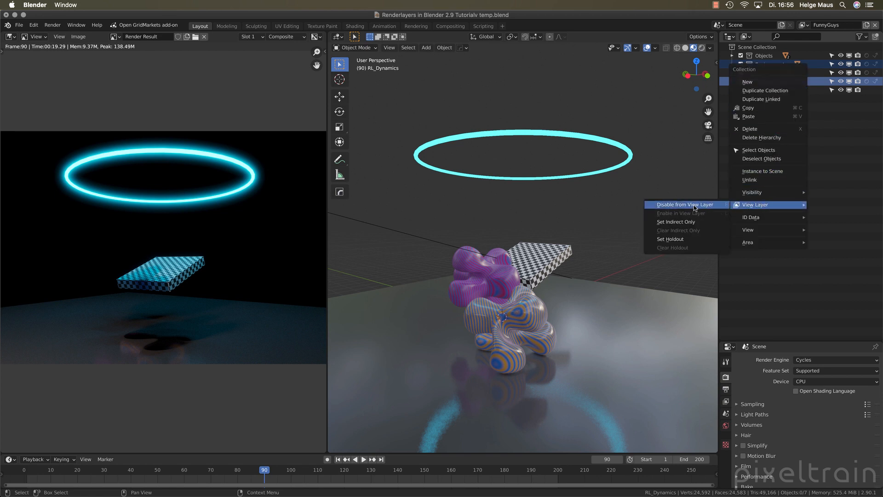
left_click(724, 206)
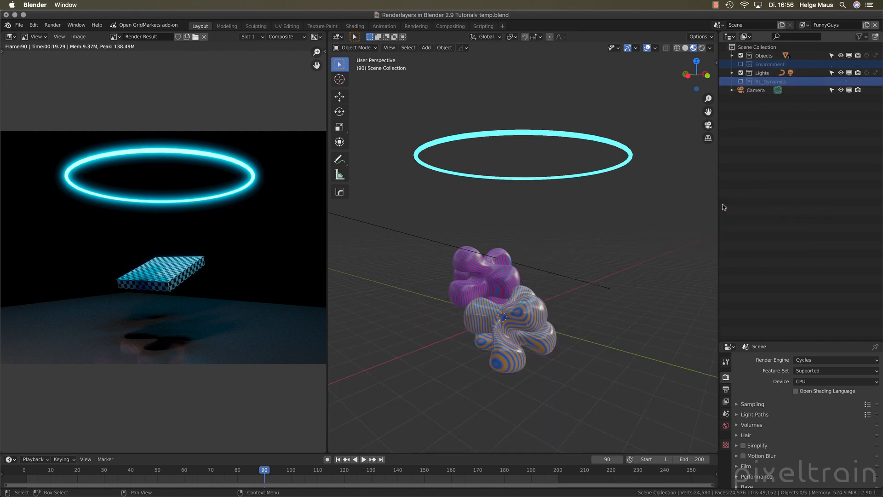
left_click(792, 181)
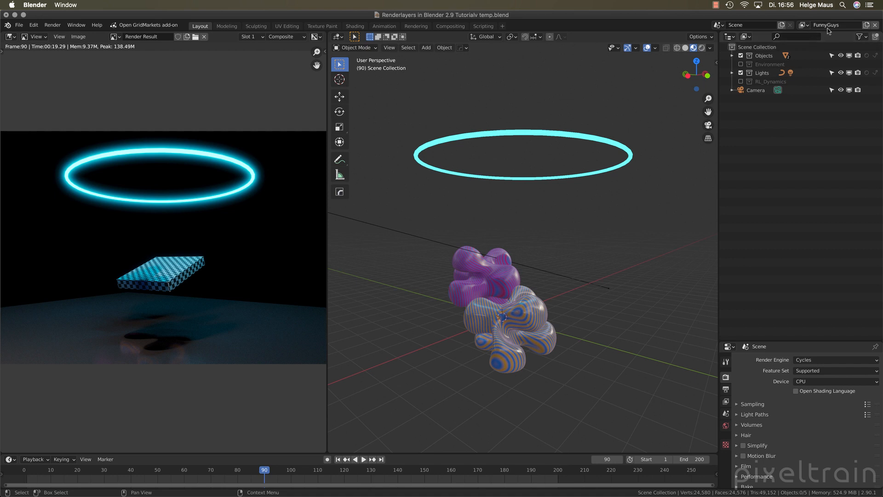
Step: Render the current frame with both view layers and display the FunnyGuys layer of the render result
left_click(53, 25)
left_click(69, 33)
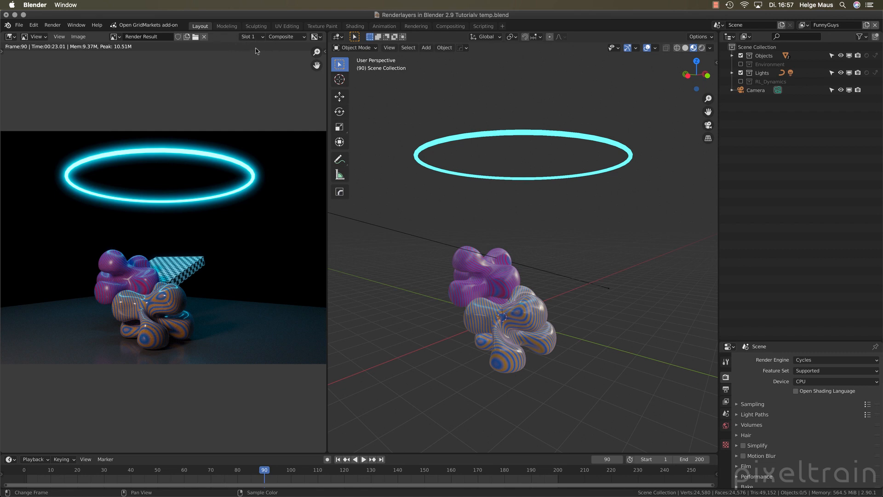
left_click(292, 36)
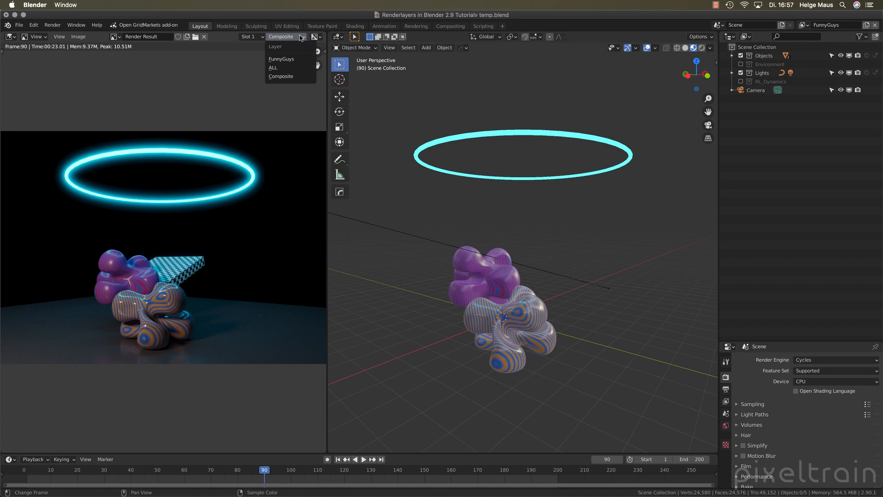
left_click(289, 60)
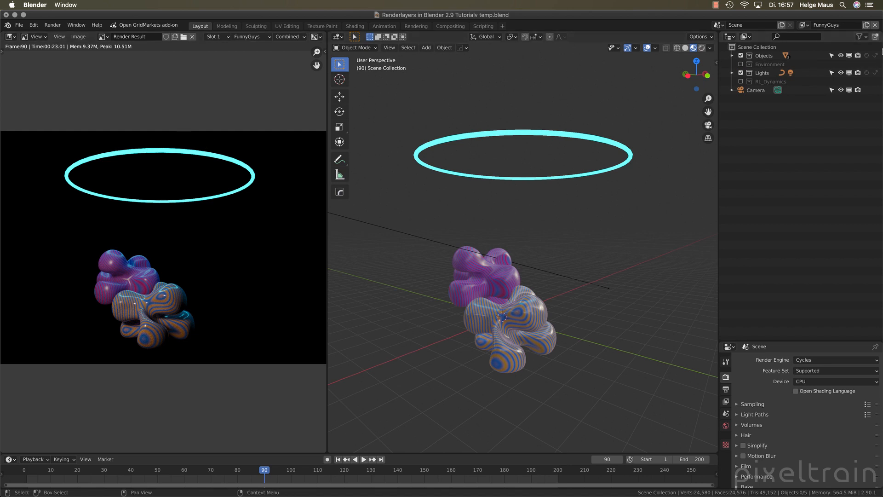
Step: Enlarge the Properties editor, show the FunnyGuys view layer properties and enable Render Single Layer
left_click(805, 25)
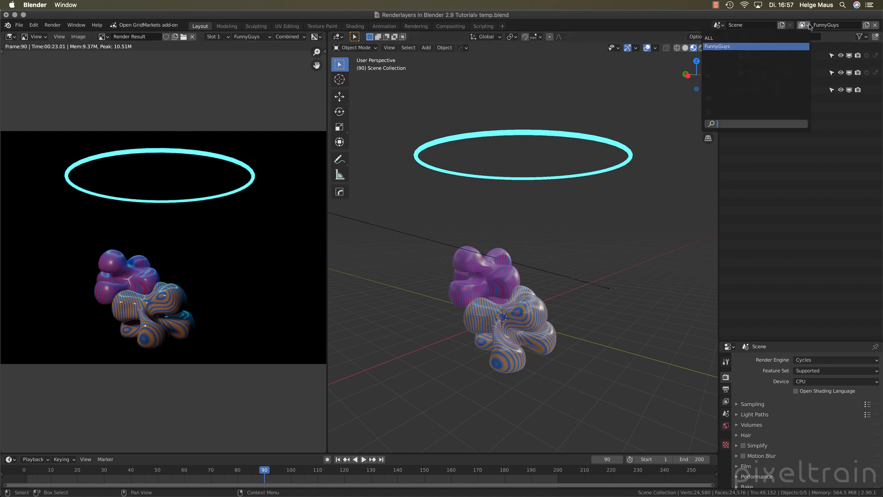
left_click(52, 25)
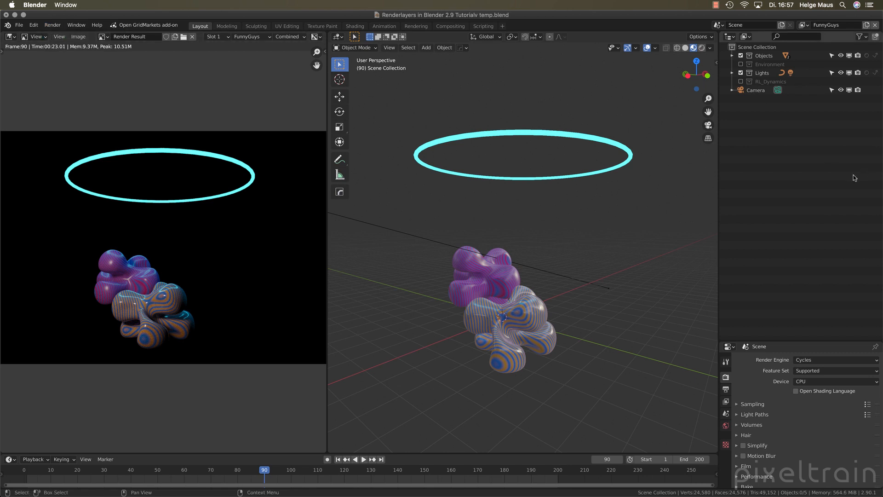
left_click_drag(805, 341, 814, 140)
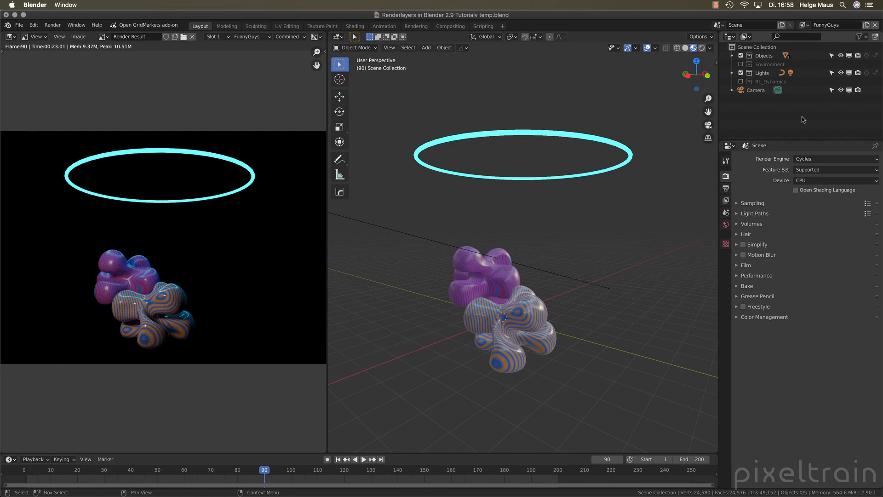
left_click(726, 201)
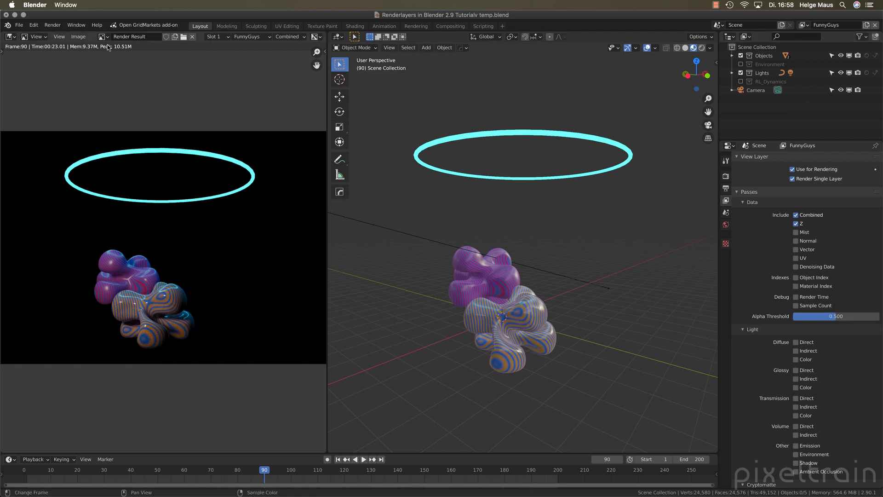
Step: Render the current frame with only the FunnyGuys view layer and check the layers of the render result
left_click(52, 24)
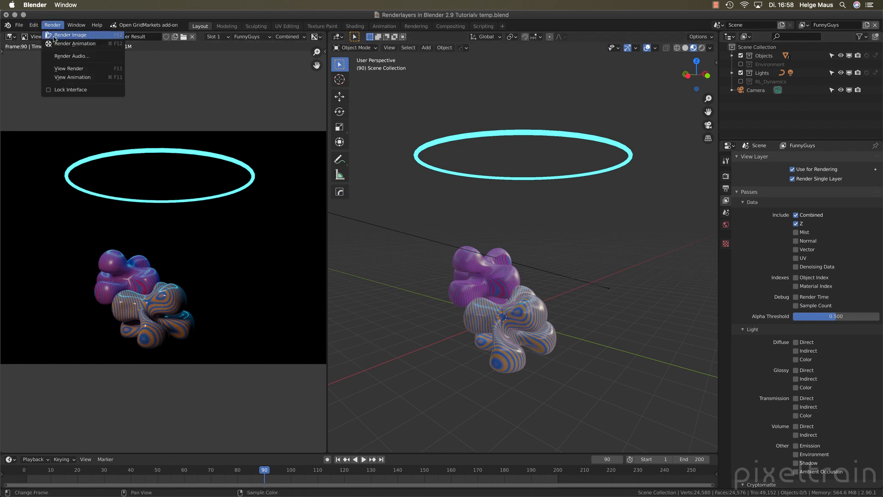
left_click(57, 36)
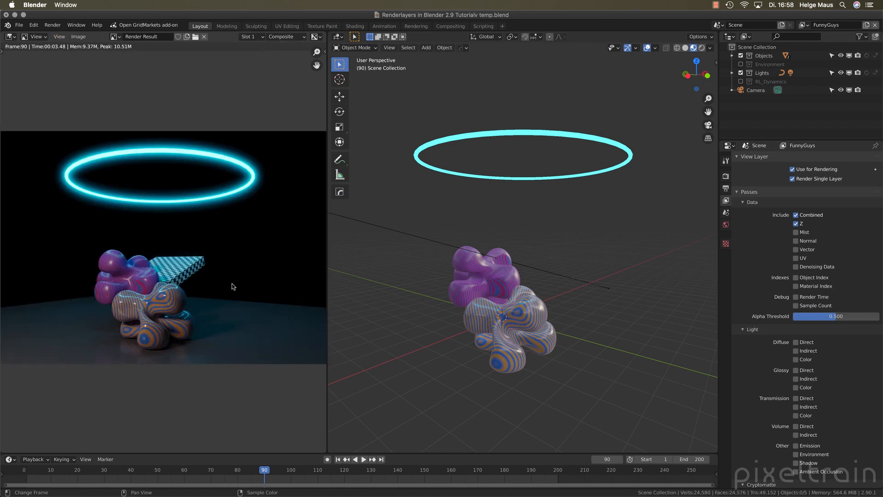
left_click(291, 37)
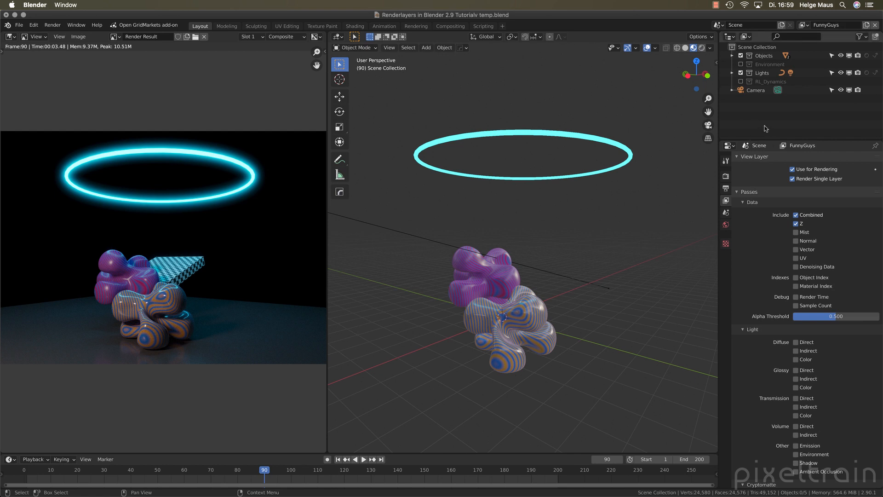
Step: Exclude the Lights collection from the FunnyGuys view layer
left_click(751, 73)
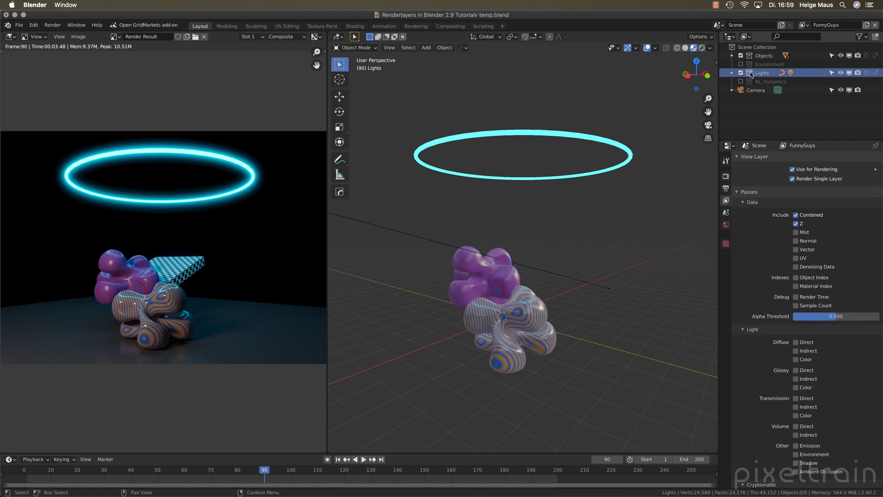
right_click(751, 75)
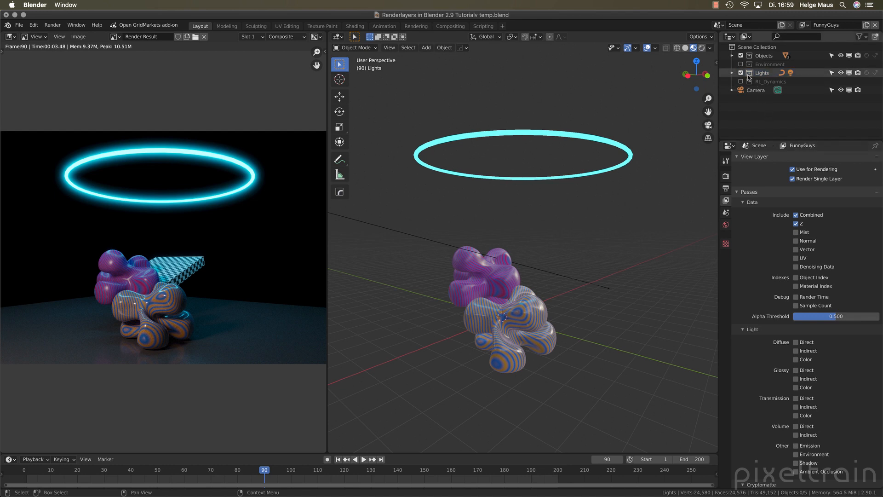
left_click(742, 73)
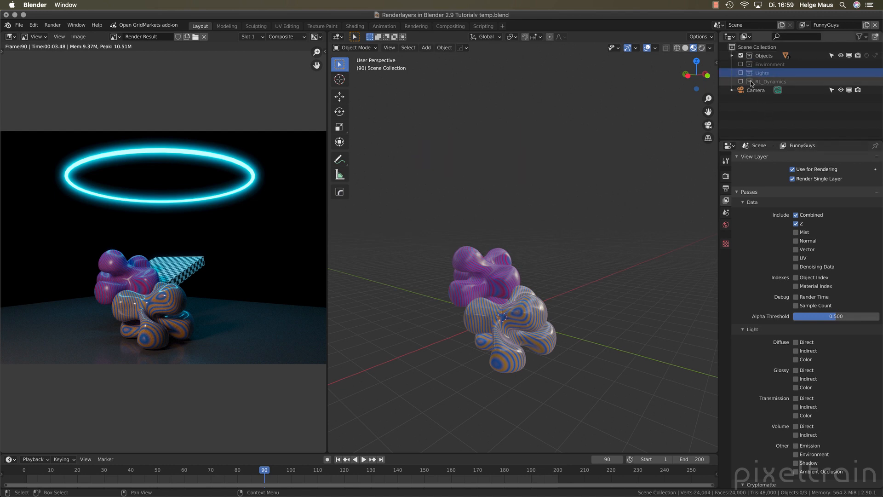
Step: Render the current frame without the Lights collection and display the FunnyGuys layer of the render result
left_click(53, 26)
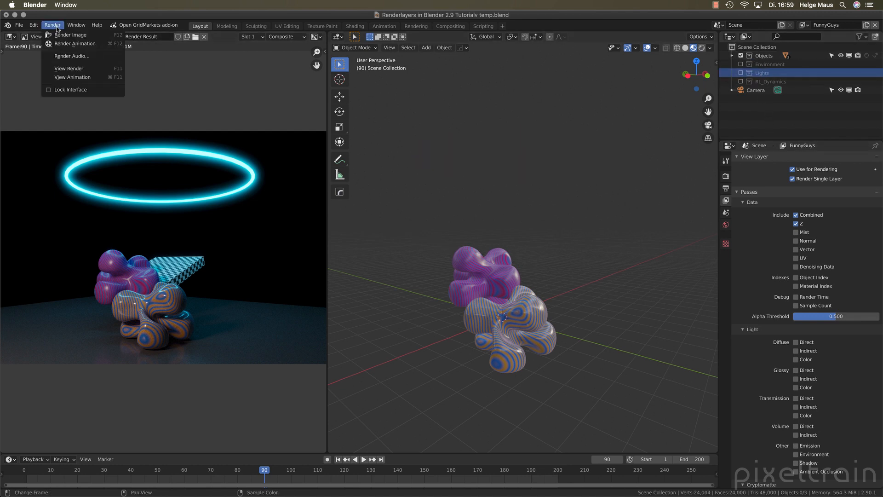
left_click(58, 34)
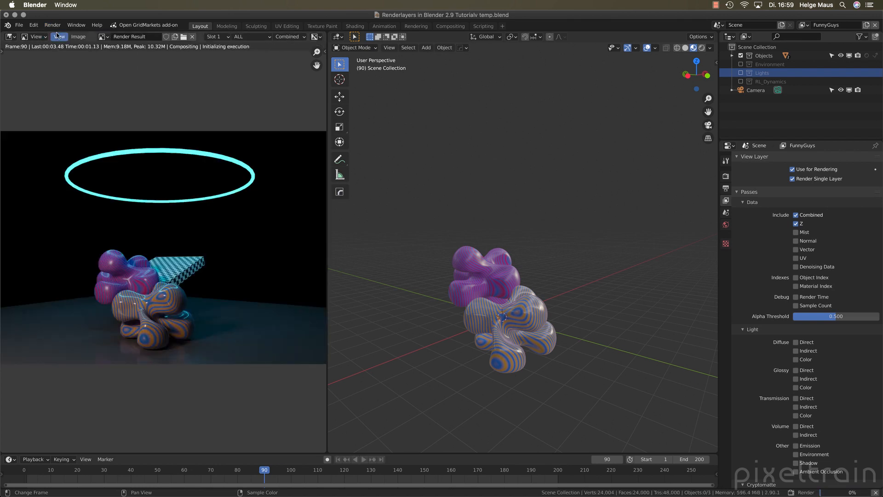
left_click(282, 37)
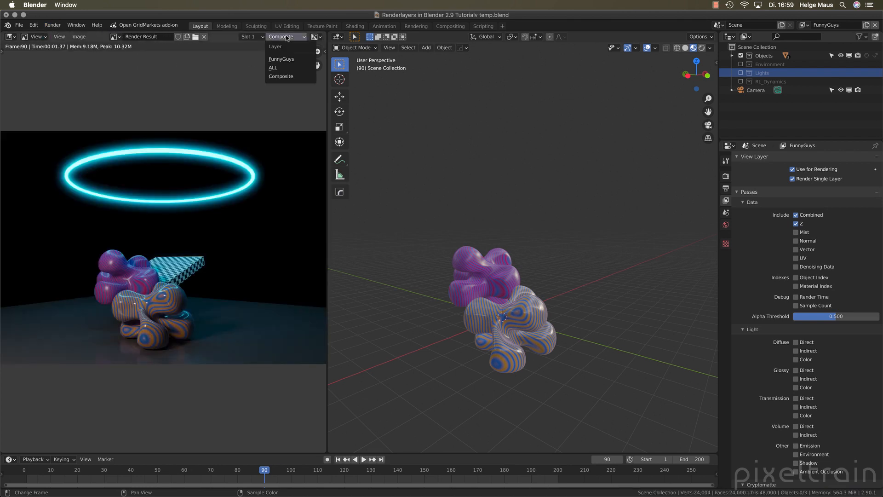
left_click(286, 60)
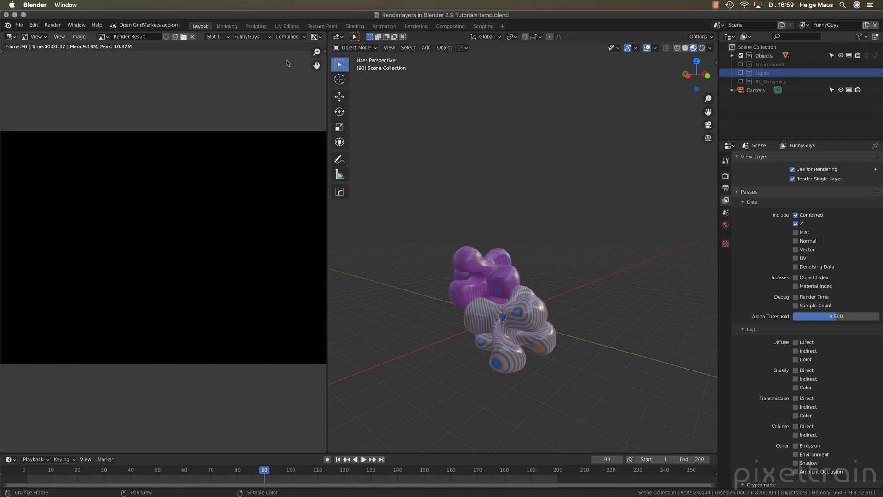
Step: Enable the Lights collection again in the FunnyGuys view layer and render the current frame
right_click(751, 76)
mouse_move(762, 165)
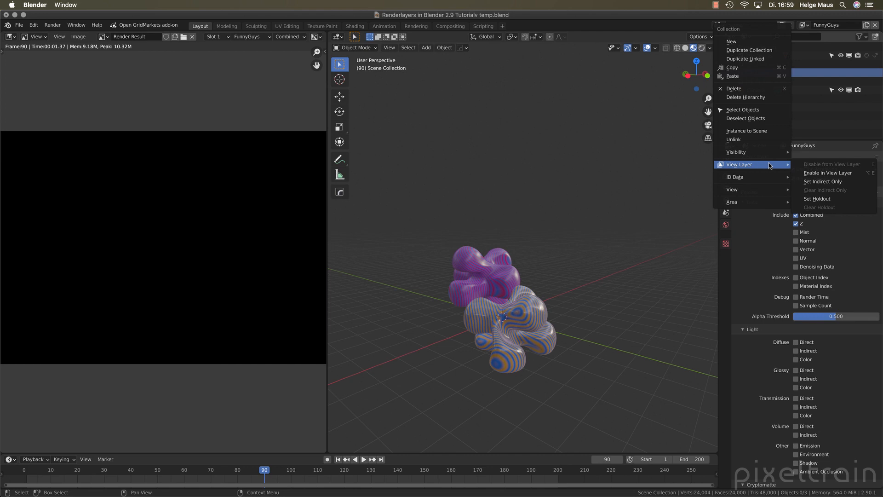
left_click(870, 173)
left_click(795, 130)
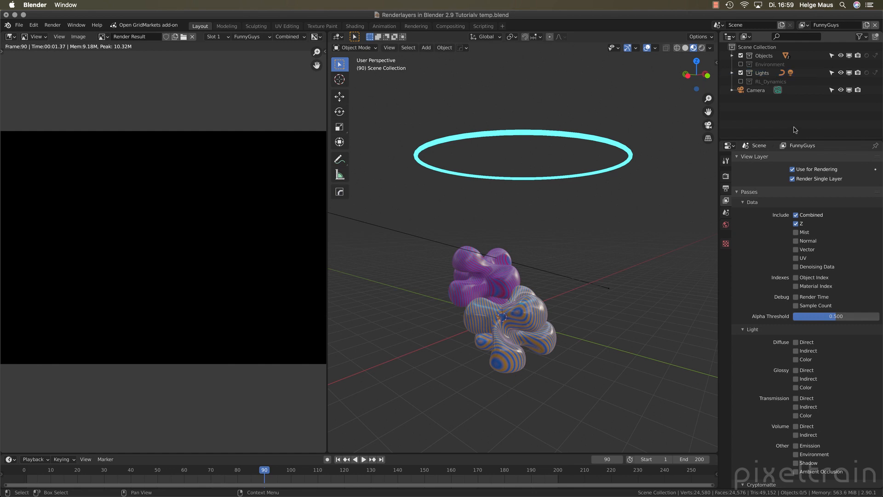
left_click(52, 25)
left_click(65, 33)
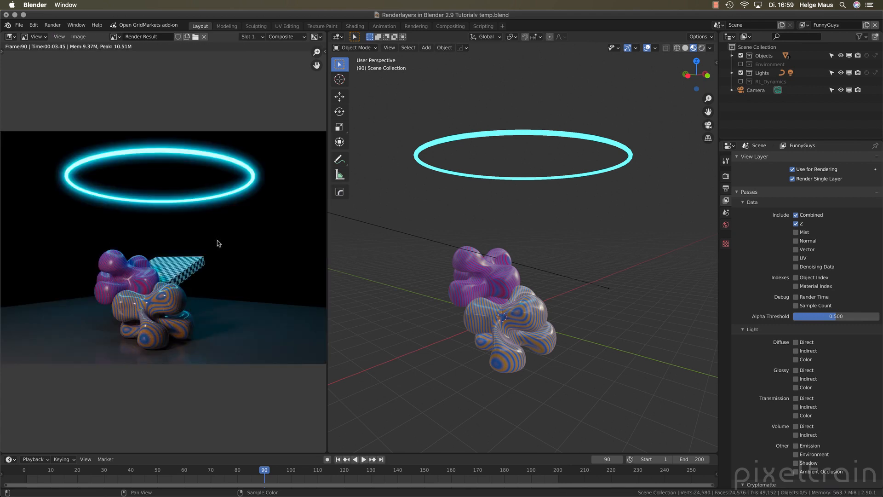
Step: Examine the scene's light sources by selecting the area light and the glowing ring in turn
middle_click_drag(536, 339, 505, 368)
scroll(510, 360, "down", 6)
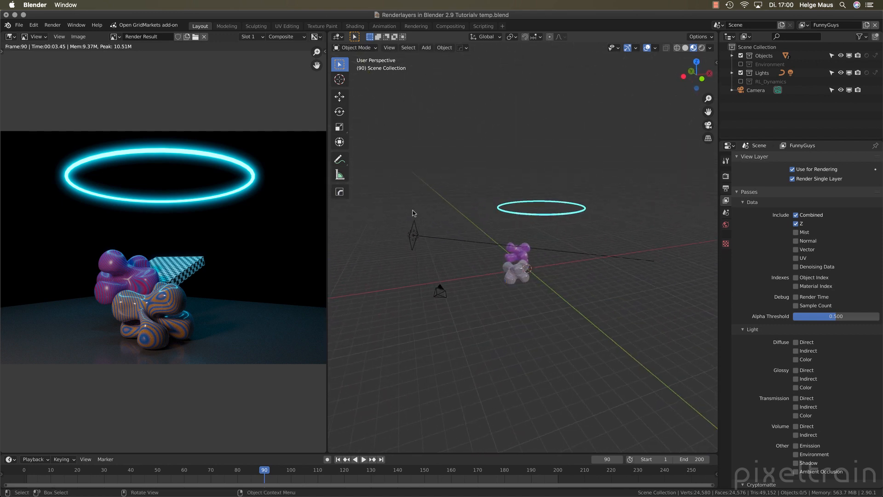
left_click(413, 232)
left_click(523, 214)
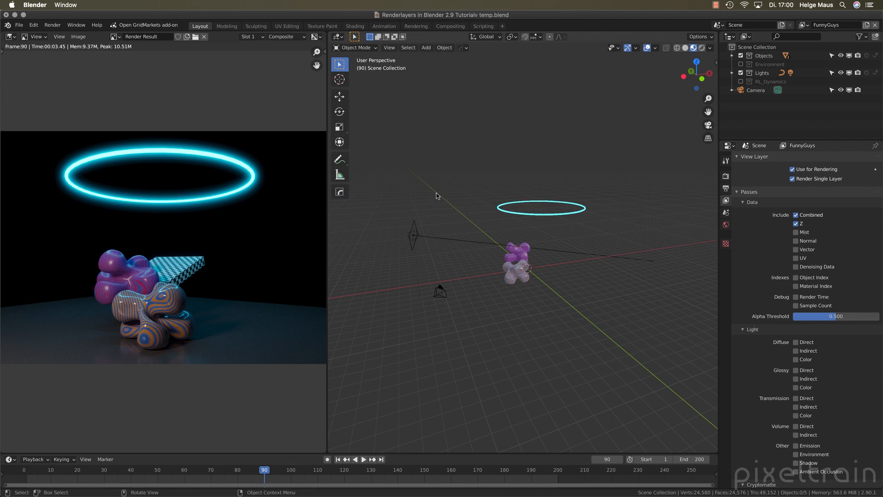
left_click(617, 220)
left_click(407, 221)
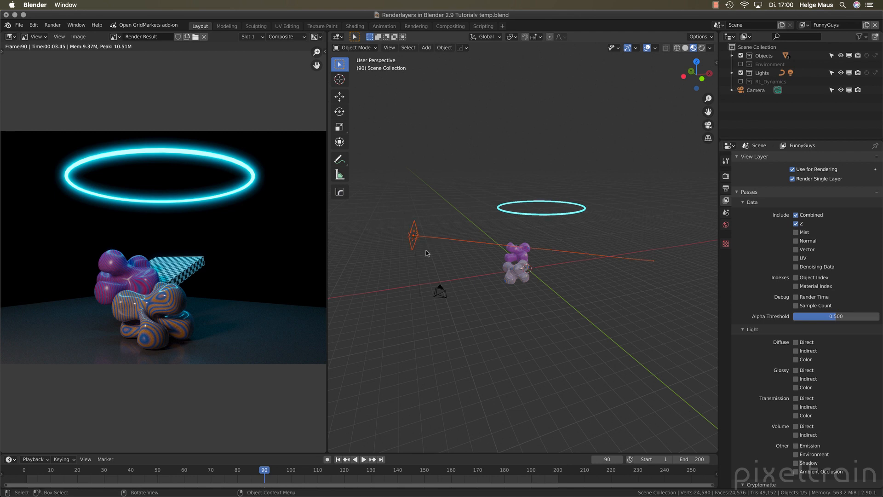
left_click(446, 214)
left_click(521, 220)
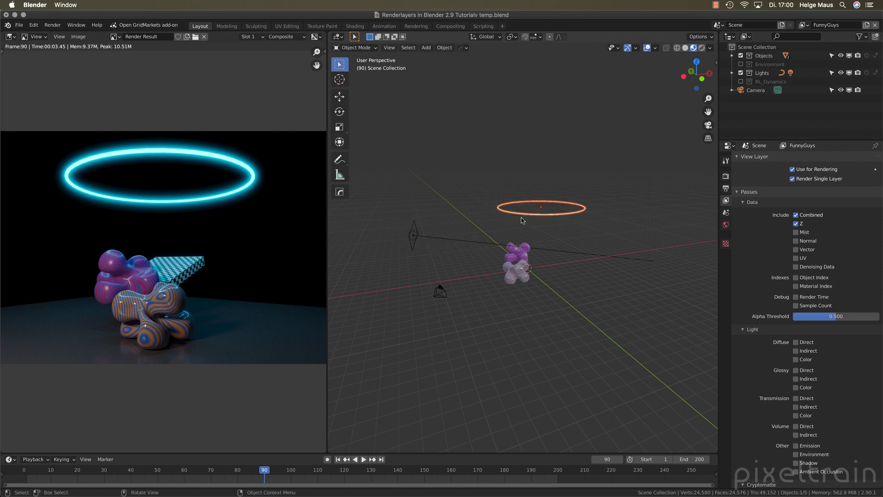
left_click(782, 133)
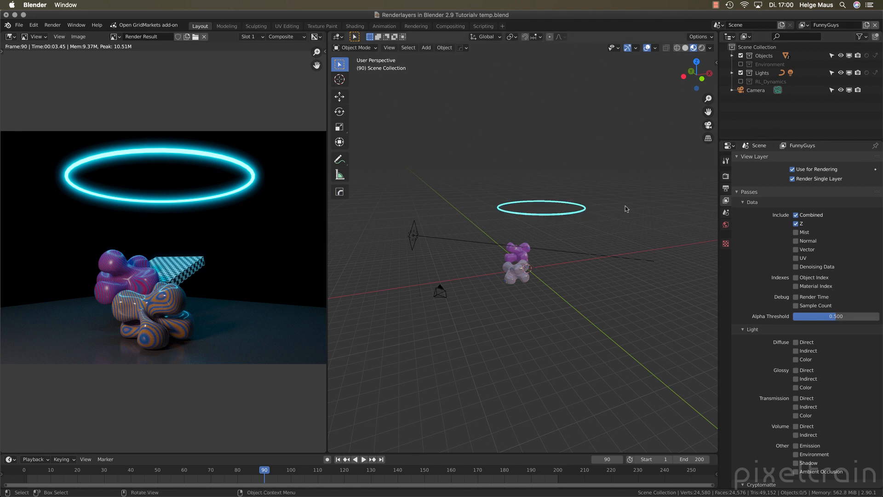
Step: Link the glowing ring to a new collection named EmissiveLights and check the contents of the Lights collection
left_click(577, 223)
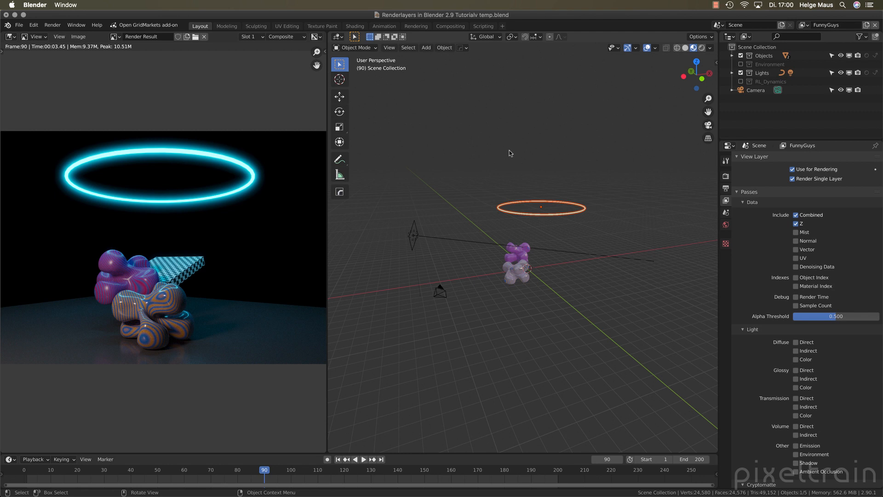
key("shift+m")
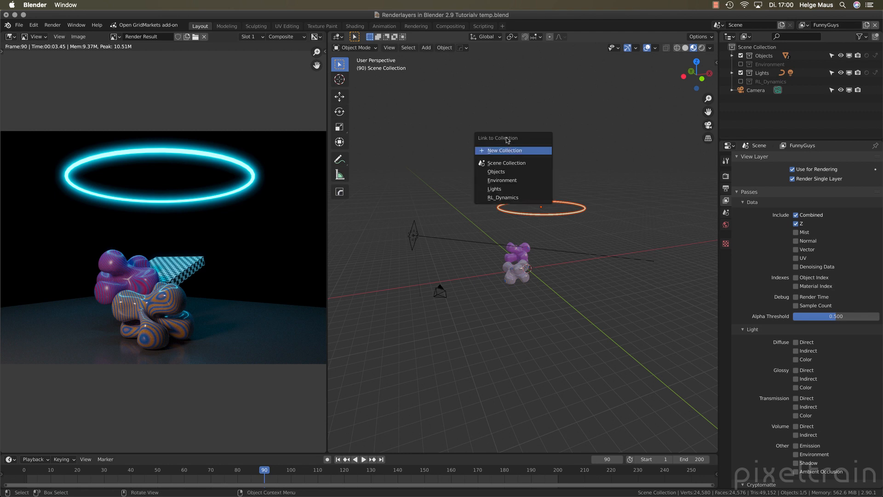
left_click(499, 150)
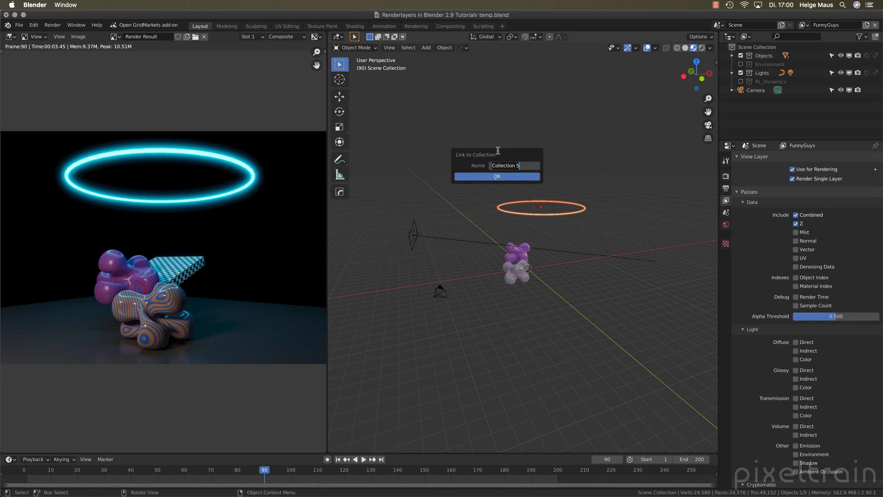
type("EmissiveLights")
left_click(497, 177)
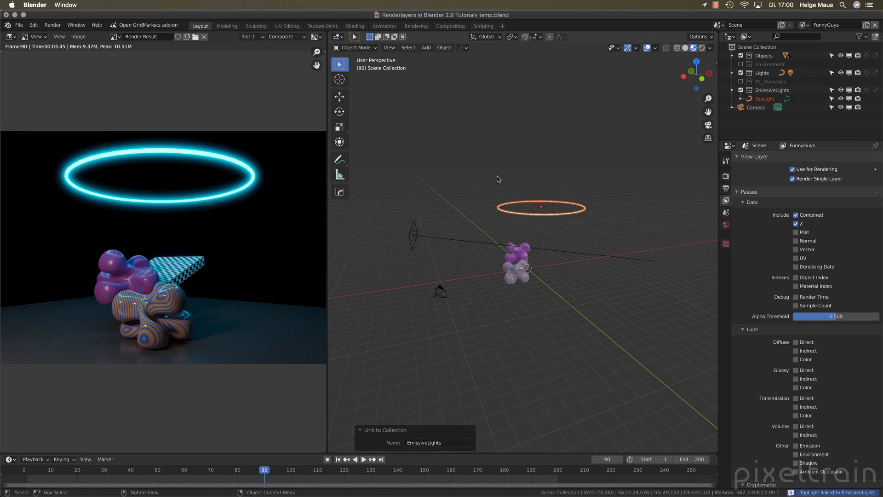
left_click(732, 90)
left_click(733, 74)
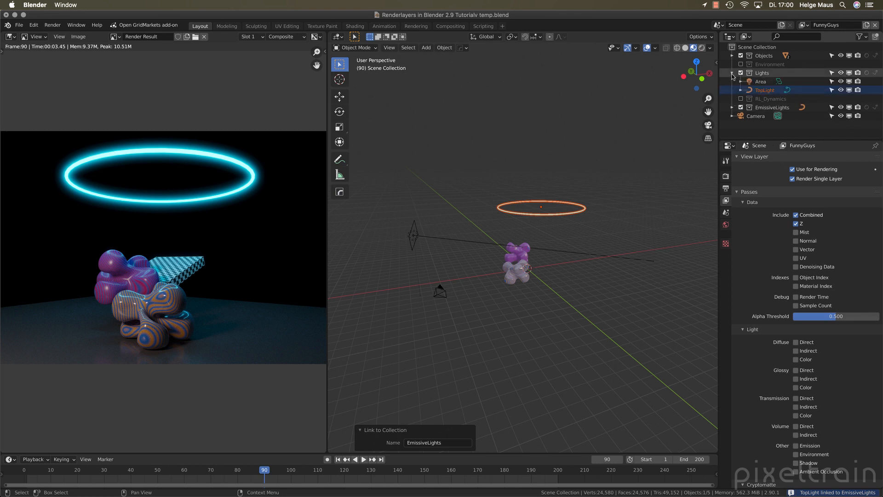
left_click(733, 73)
left_click(650, 176)
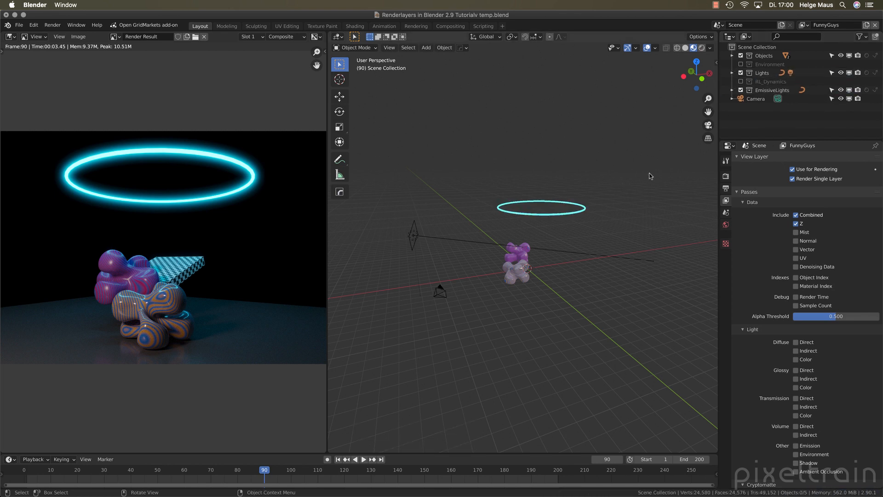
Step: Link the area light to a new collection named RealLights
left_click(413, 235)
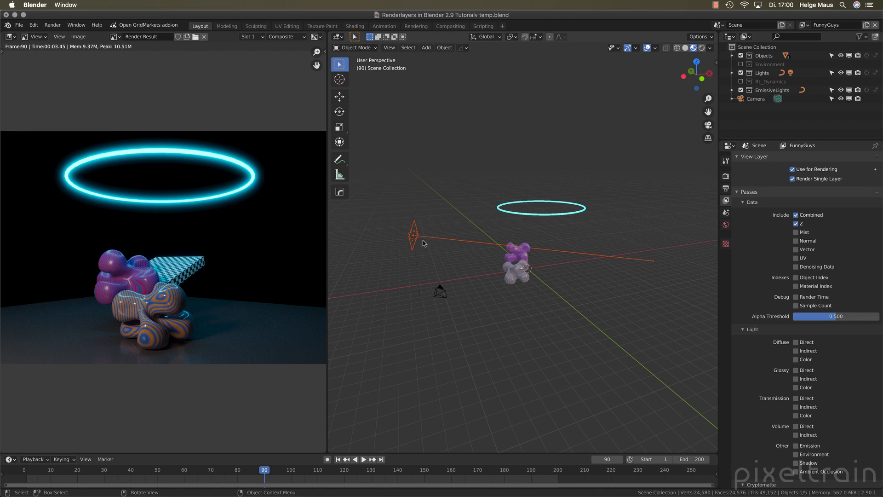
key("shift+m")
left_click(423, 240)
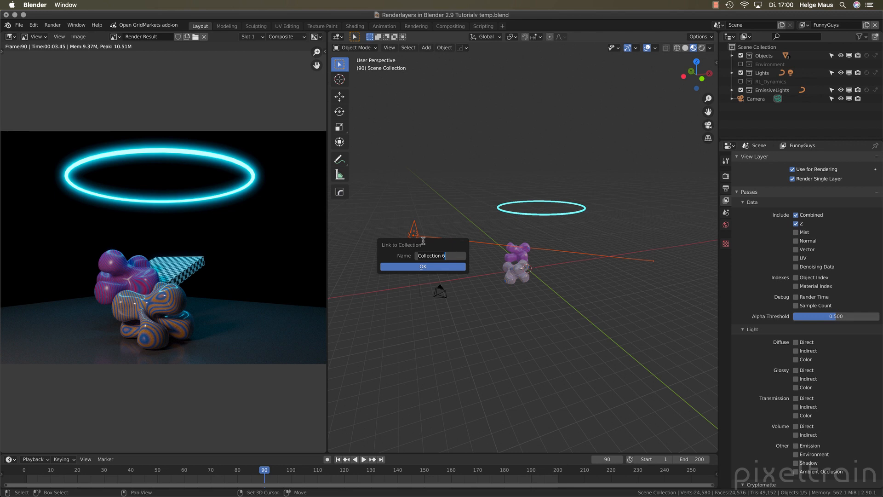
type("RealLights")
left_click(424, 269)
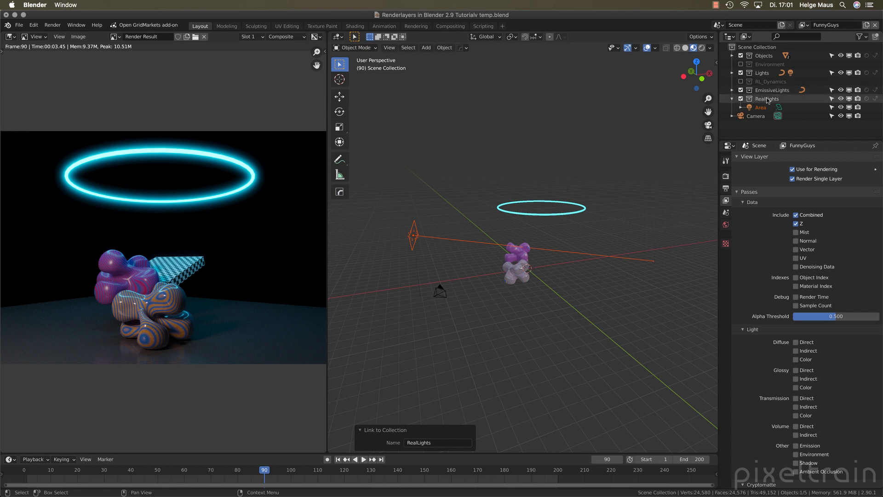
Step: Exclude the Lights and RealLights collections from the FunnyGuys view layer
left_click(751, 74)
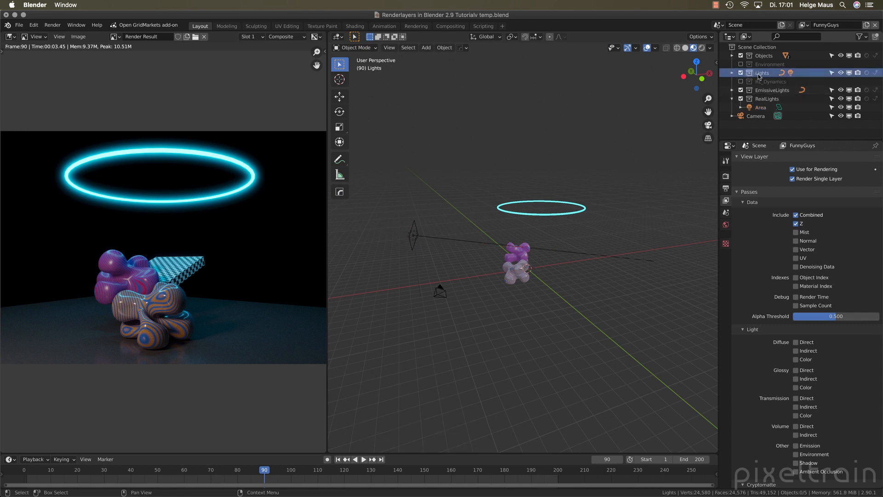
key("e")
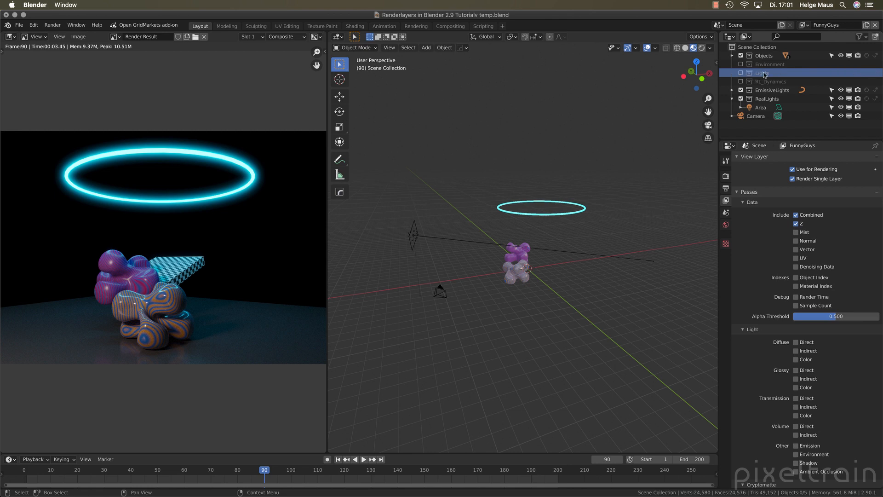
left_click(752, 99)
key("e")
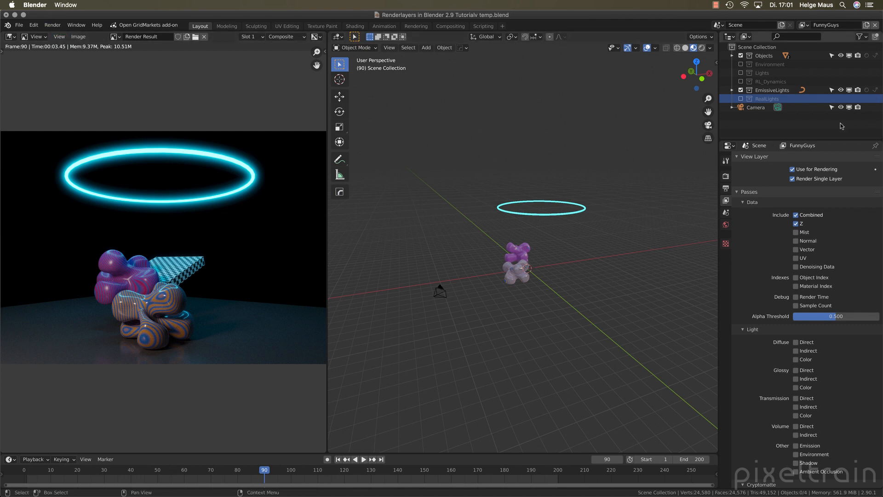
left_click(796, 128)
Step: Render the current frame with only EmissiveLights as lighting and display the FunnyGuys layer of the render result
left_click(52, 24)
left_click(60, 33)
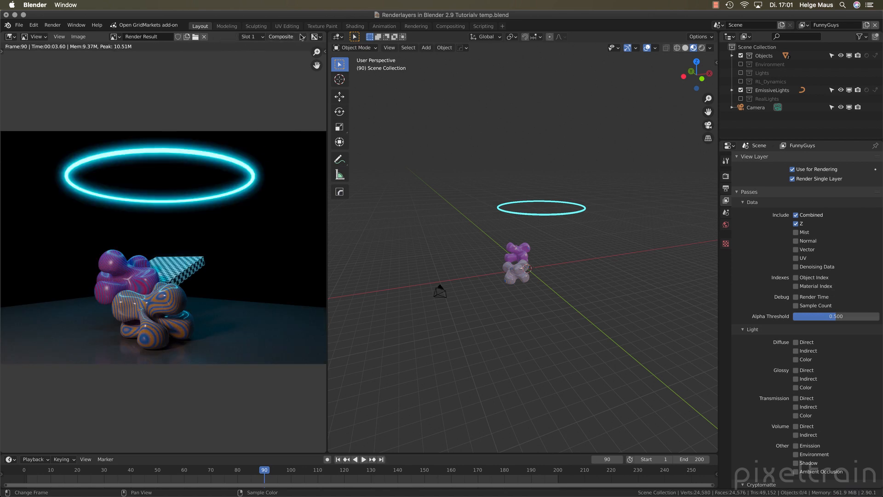
left_click(287, 37)
left_click(281, 56)
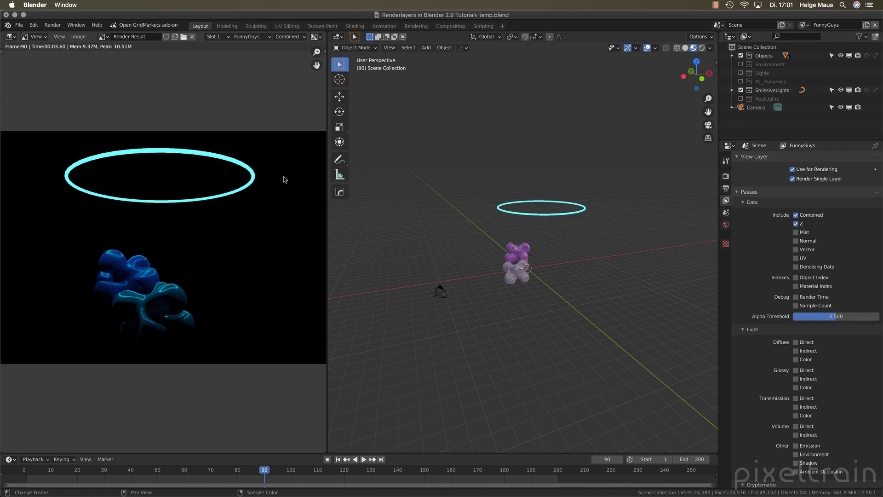
Step: Add a new view layer and name it Funny with Lights
left_click(866, 26)
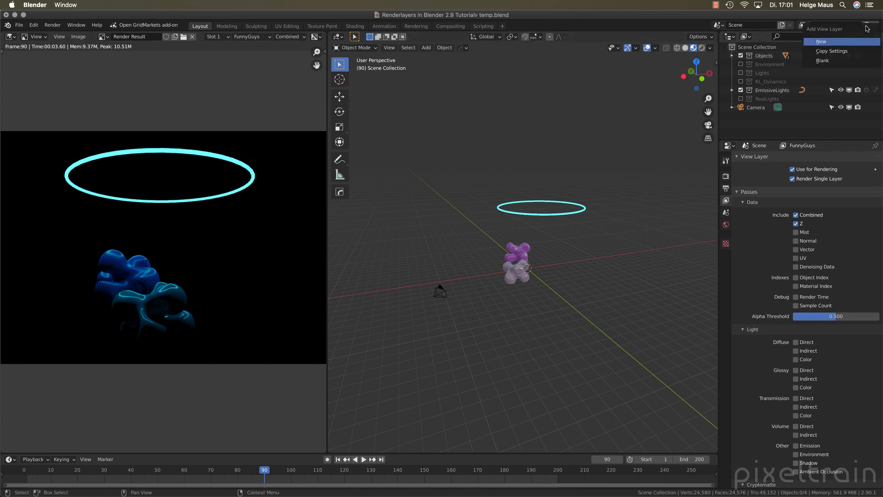
left_click(827, 42)
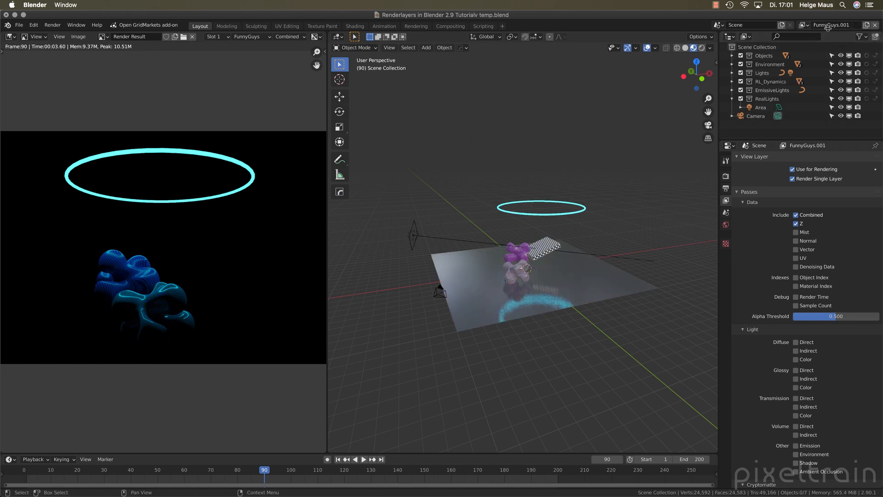
left_click(852, 25)
type("Funny with Lights")
key("Return")
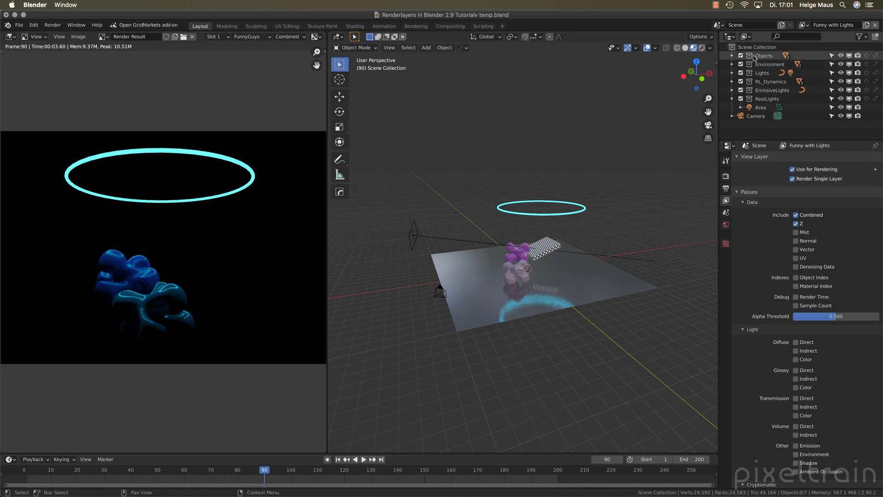
Step: Exclude the Lights, RL_Dynamics and EmissiveLights collections from the Funny with Lights view layer
left_click(751, 91)
left_click(752, 81, "ctrl")
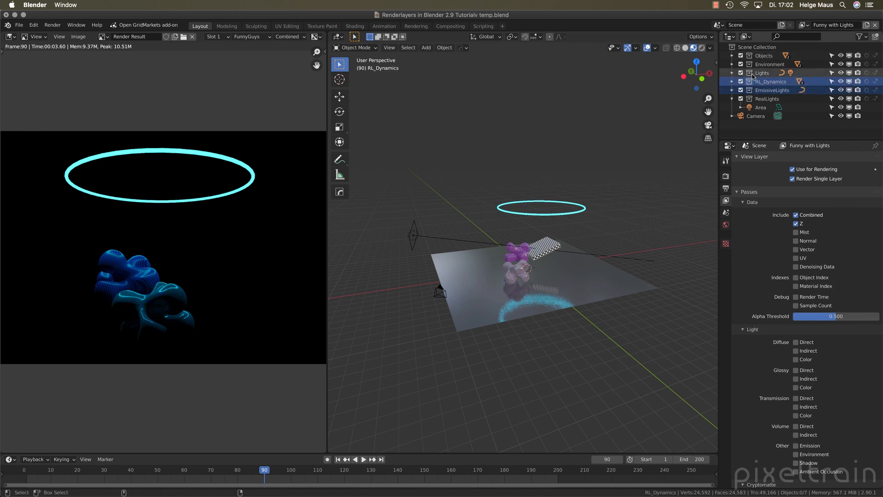
left_click(751, 74, "ctrl")
key("e")
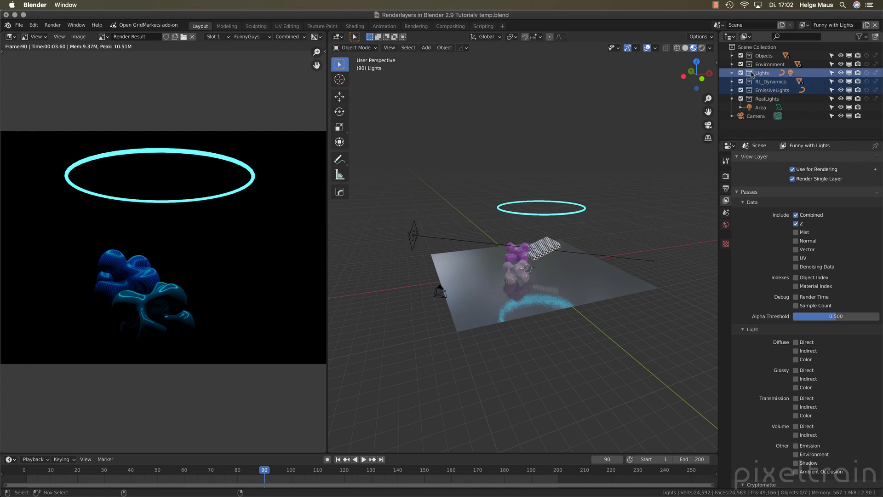
left_click(765, 130)
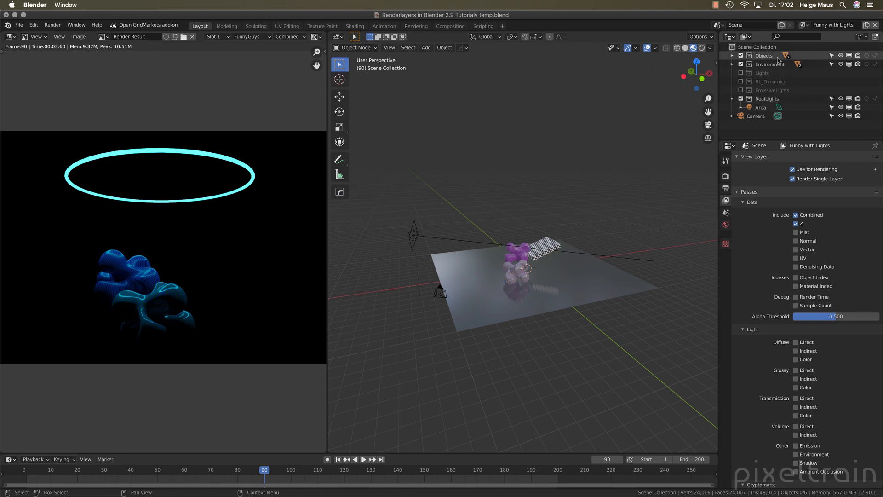
Step: Render the current frame and display the Funny with Lights layer of the render result
left_click(53, 25)
left_click(57, 35)
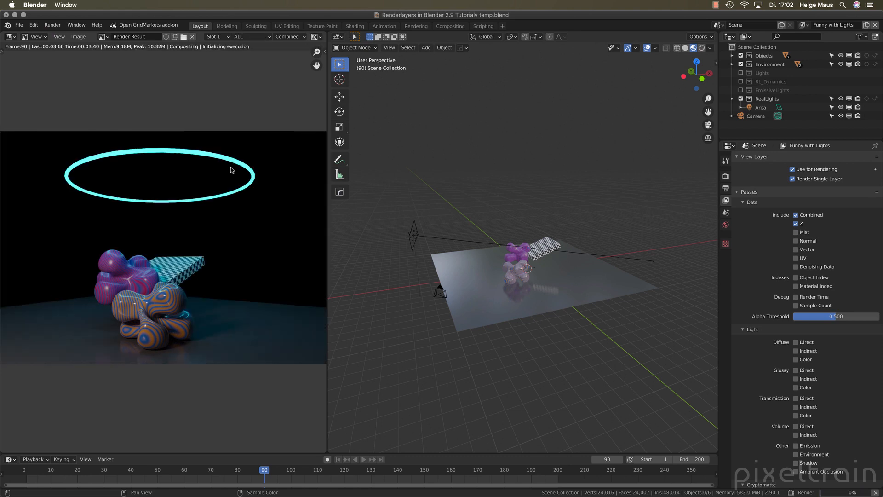
left_click(286, 36)
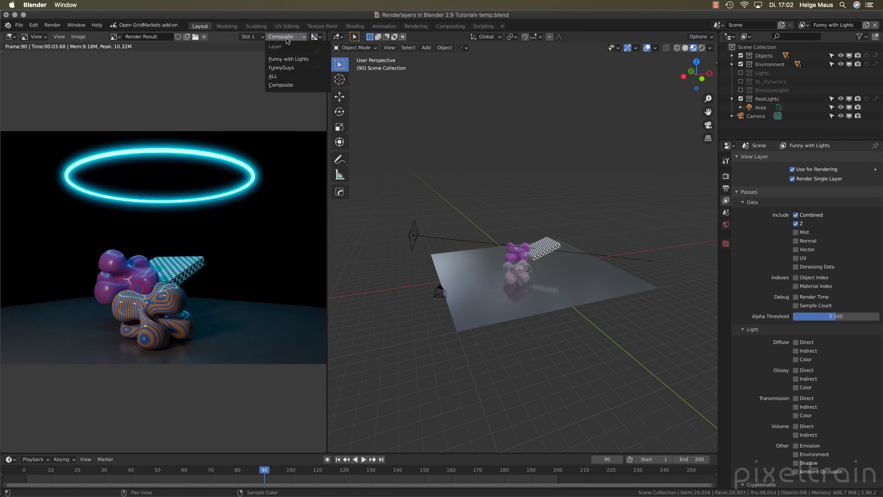
left_click(286, 61)
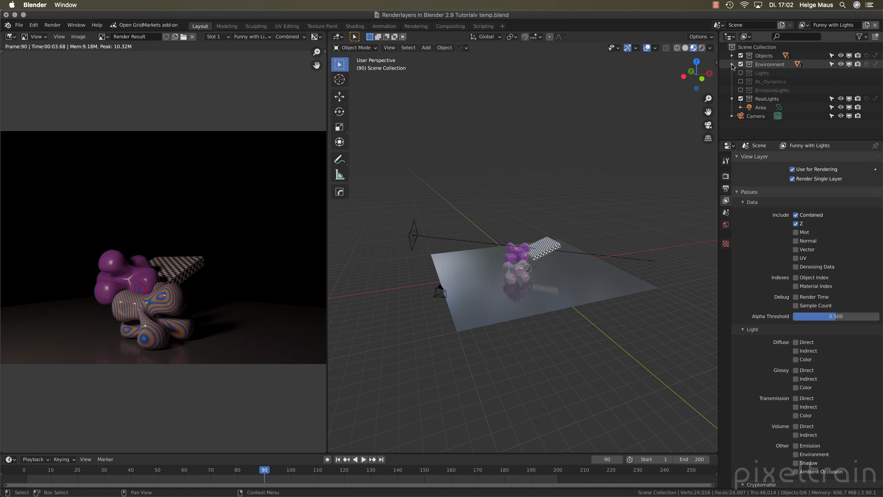
Step: Open the Compositing workspace and move the Render Layers node up and away from the Glare node to free space below it
left_click(451, 26)
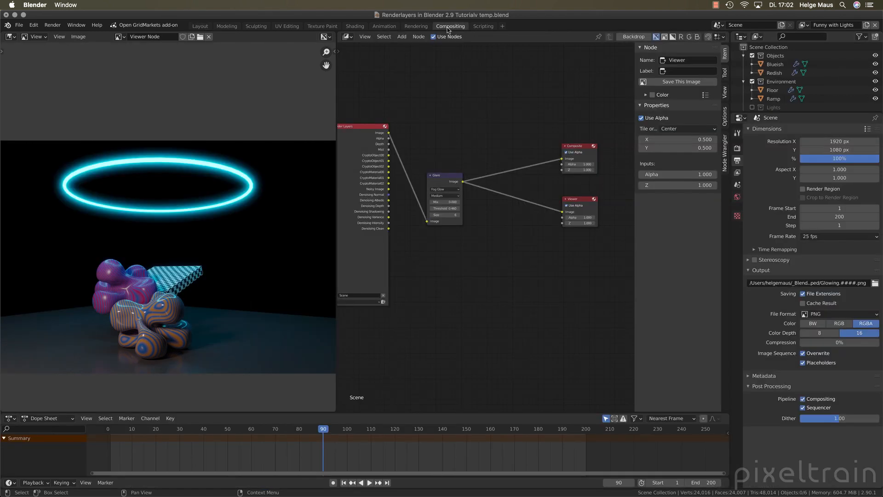
scroll(506, 325, "down", 2)
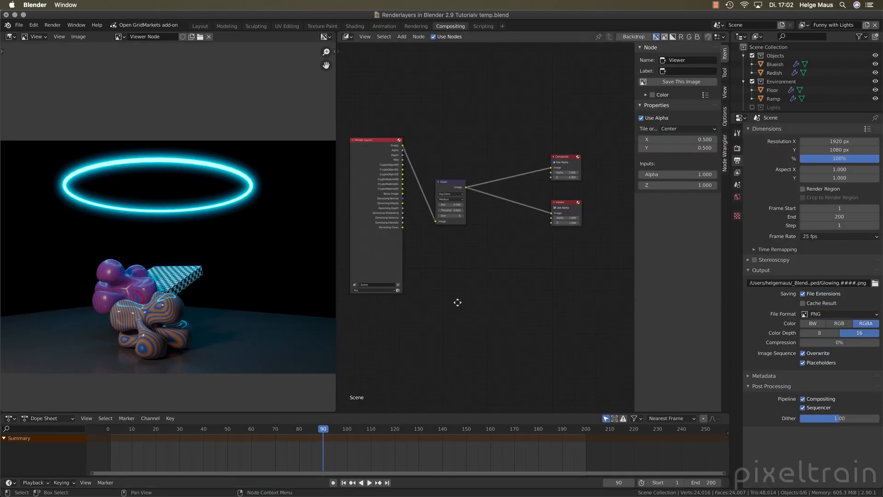
middle_click_drag(457, 301, 532, 291)
scroll(496, 282, "up", 1)
scroll(492, 281, "up", 1)
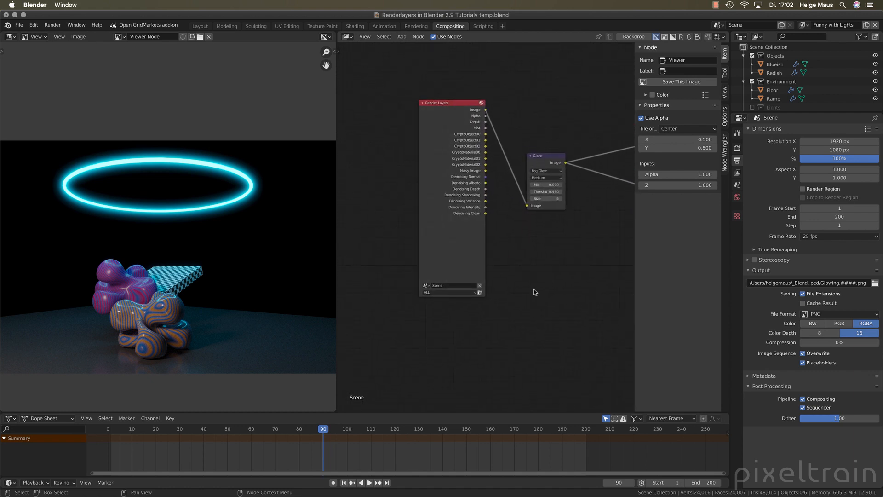
left_click_drag(456, 110, 419, 74)
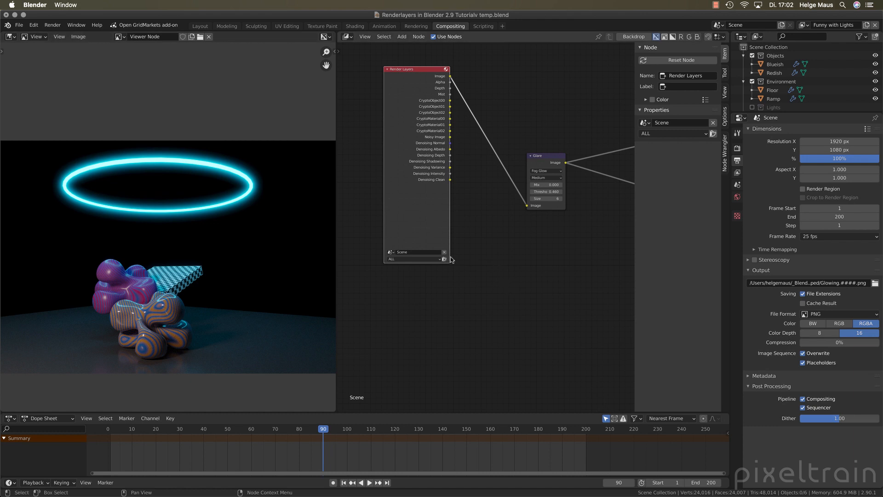
Step: Preview the FunnyGuys layer in the Render Layers node, reposition the node, and set its layer to Funny with Lights
left_click(418, 260)
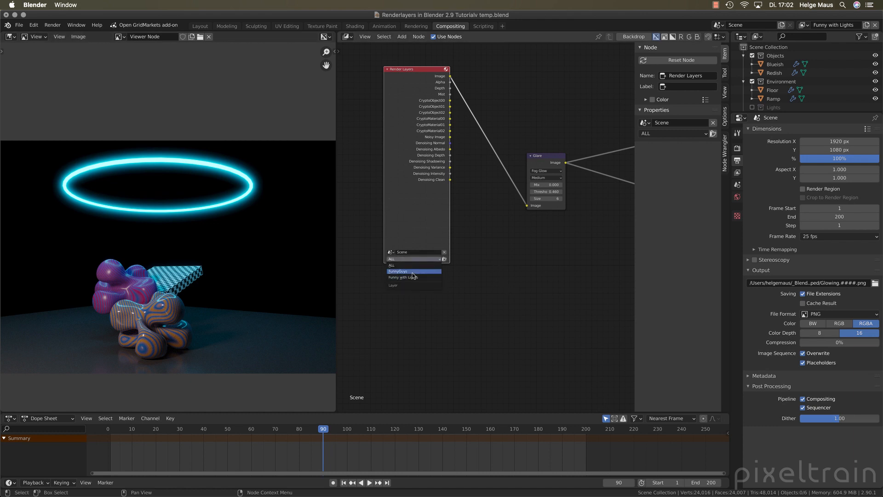
left_click(414, 272)
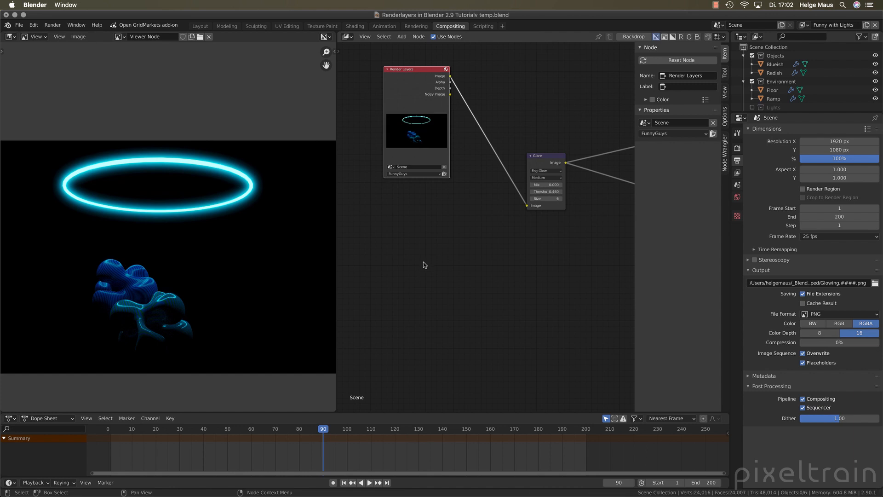
left_click_drag(414, 78, 395, 79)
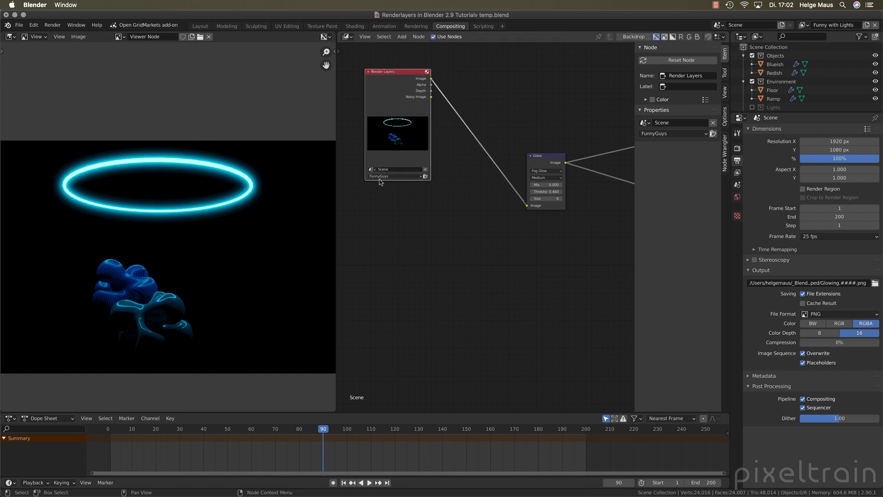
left_click(401, 177)
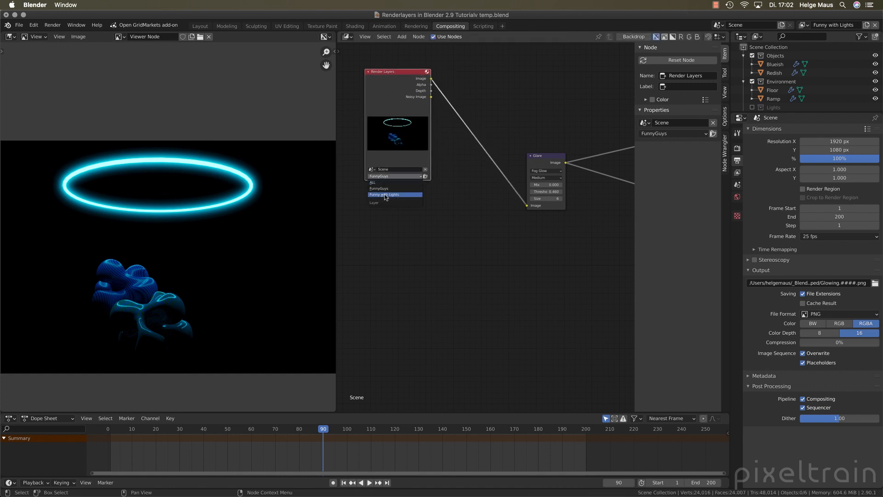
left_click(394, 195)
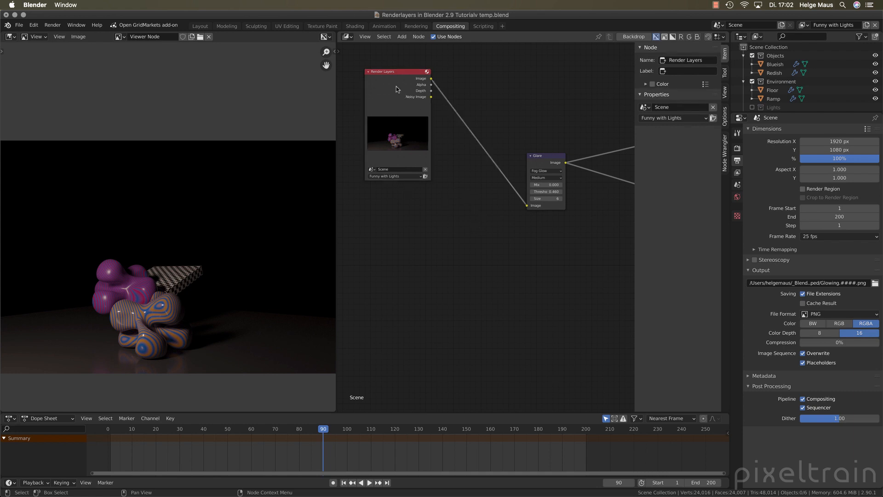
Step: Add a second Render Layers node below the first, set it to FunnyGuys, and delete it again
key("shift+a")
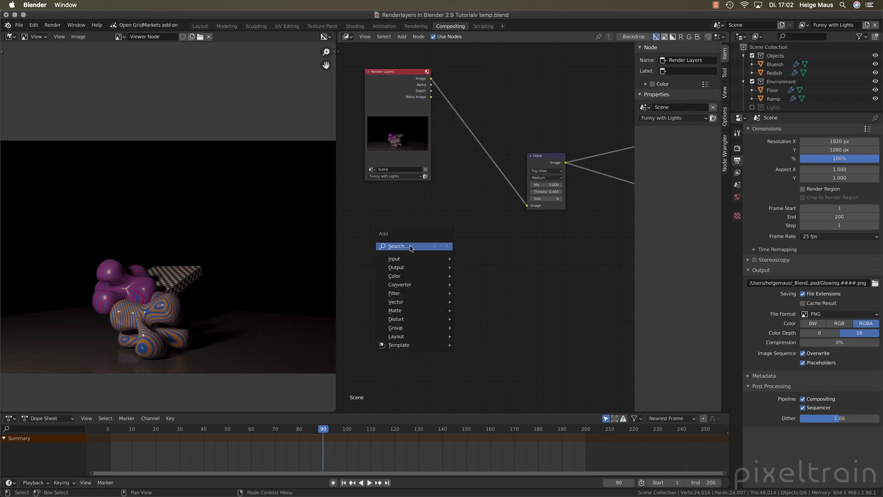
mouse_move(437, 261)
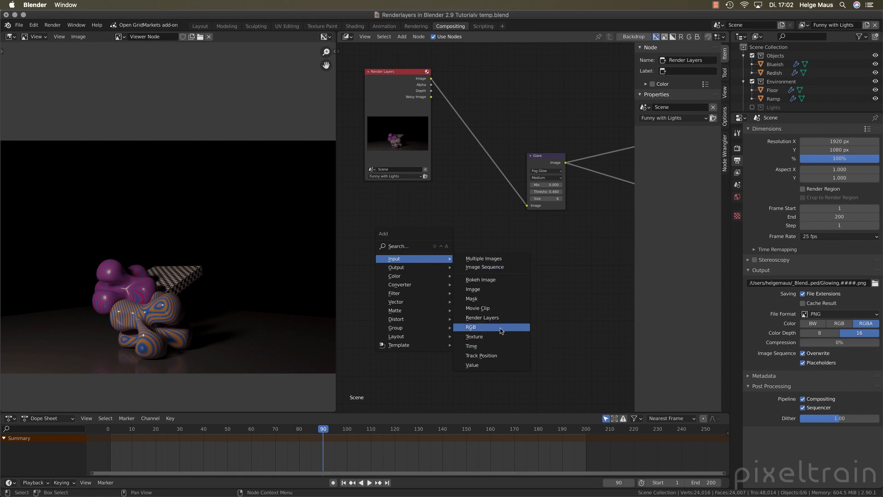
left_click(488, 317)
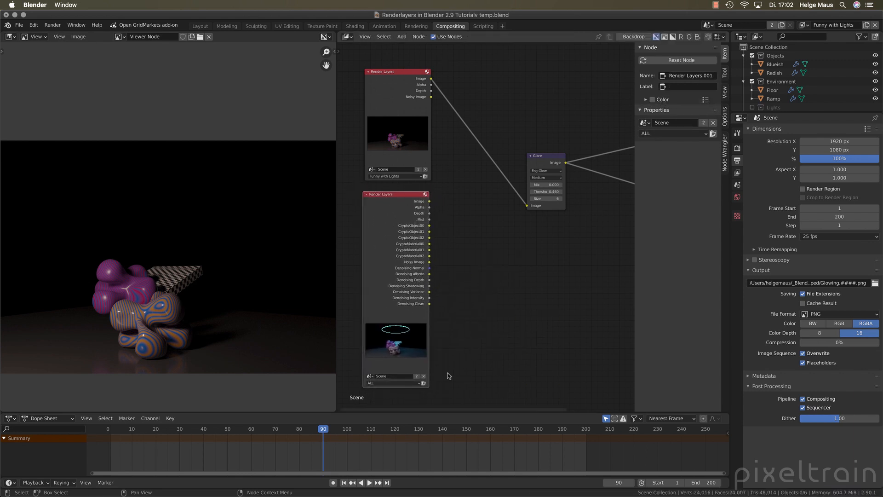
left_click(394, 383)
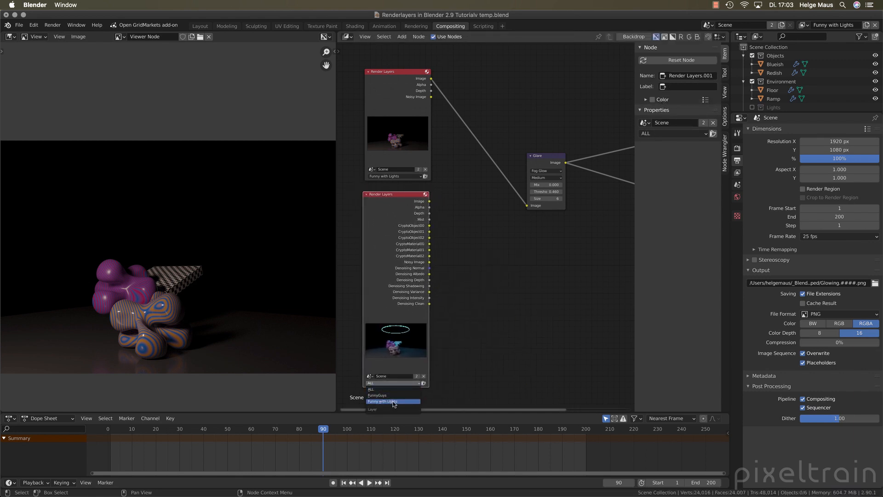
left_click(398, 396)
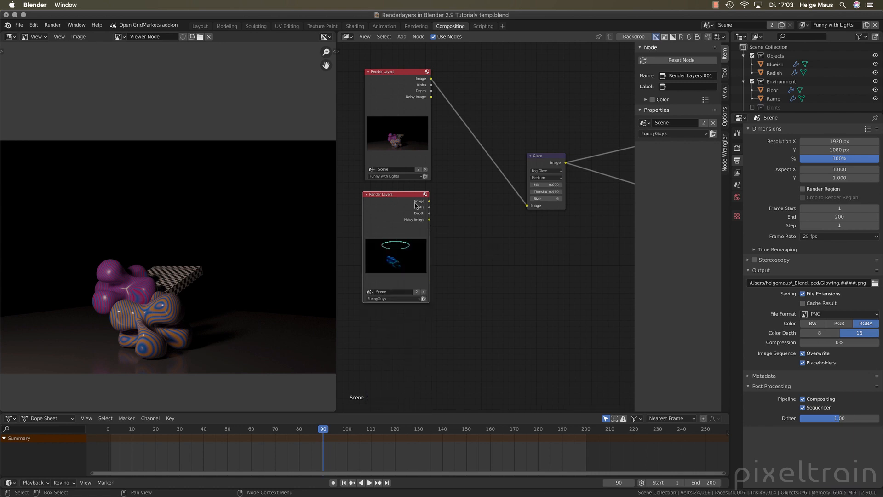
left_click_drag(412, 199, 413, 207)
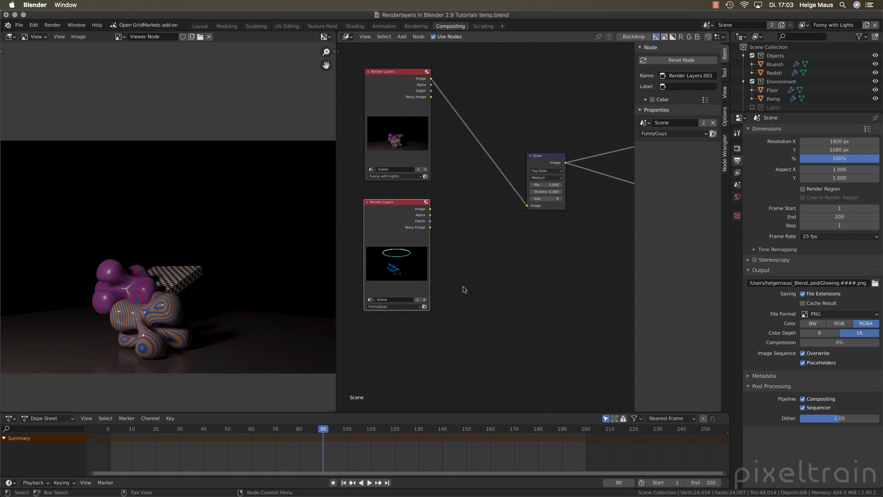
key("x")
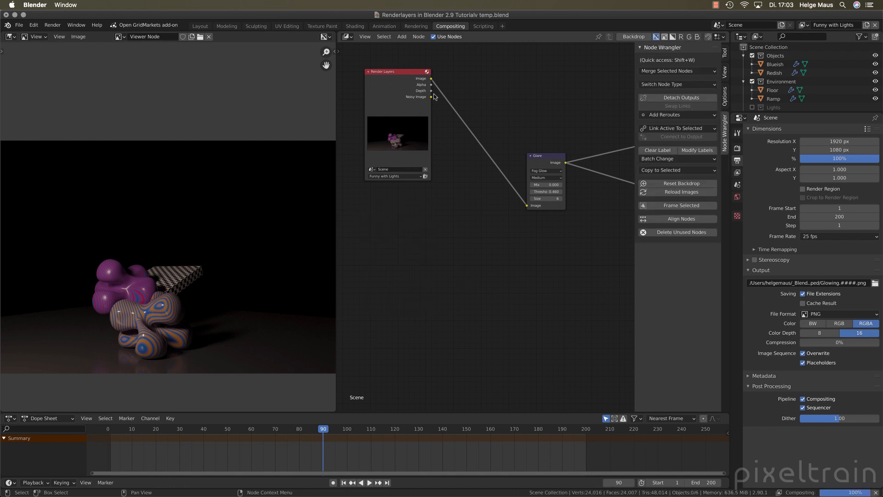
left_click(398, 82)
Step: Return to the Layout workspace and collapse the RealLights collection in the outliner
left_click(200, 26)
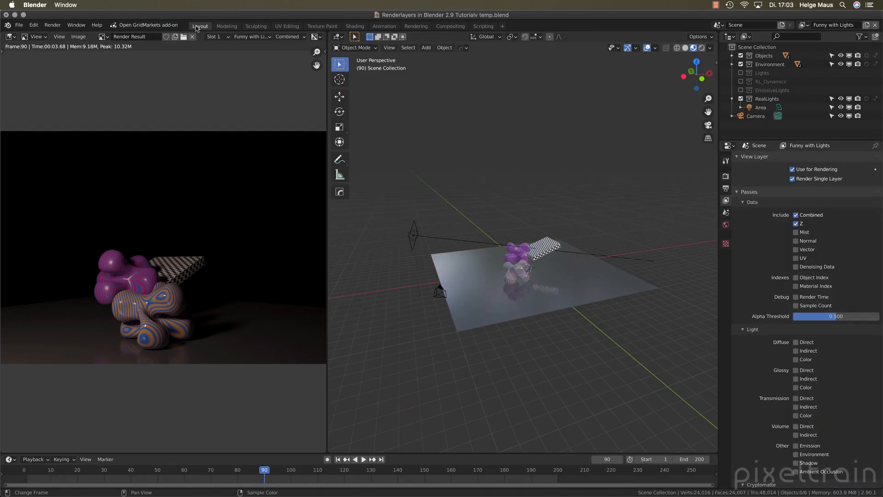
left_click(732, 64)
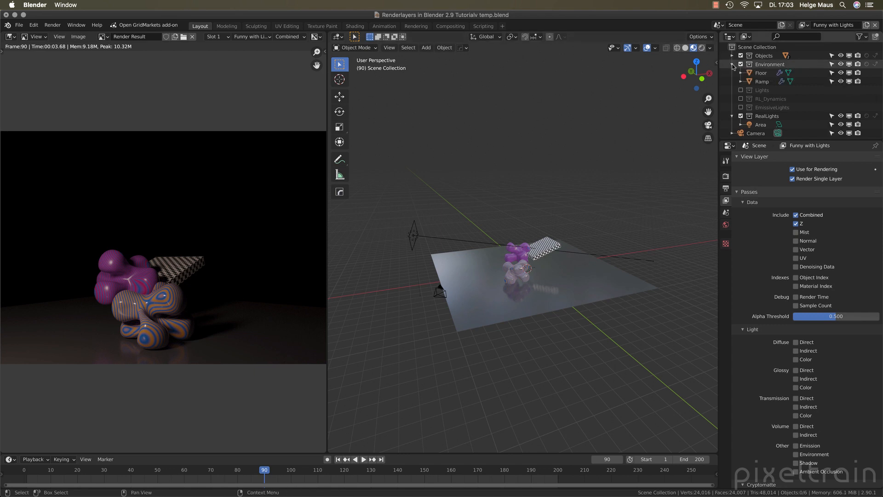
left_click(732, 63)
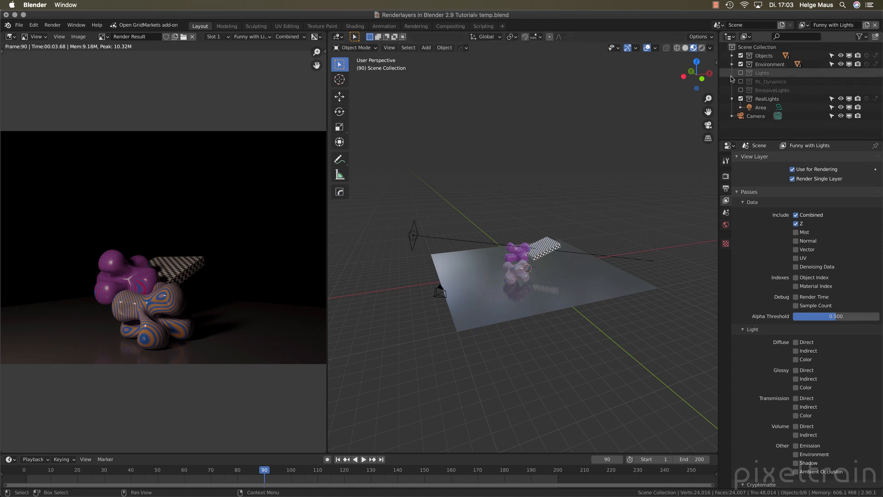
left_click(732, 99)
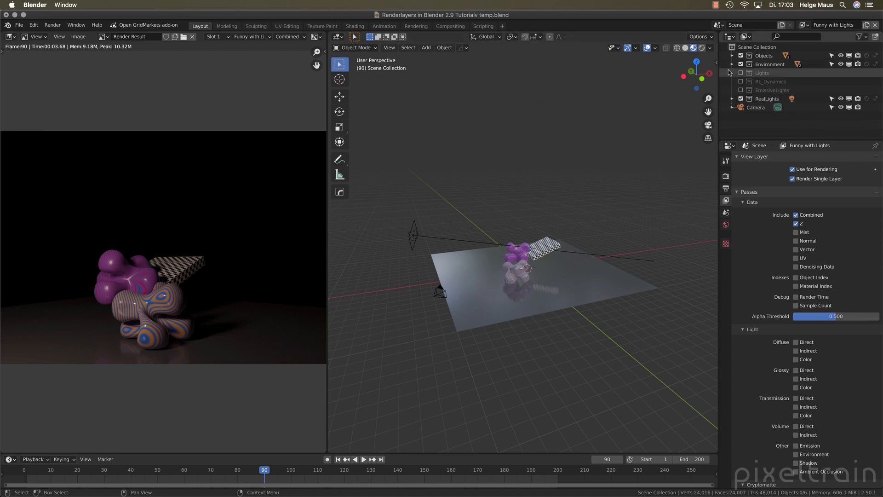
Step: Add a new view layer and name it Environment
middle_click_drag(626, 267, 538, 282)
scroll(567, 276, "up", 5)
scroll(581, 300, "down", 4)
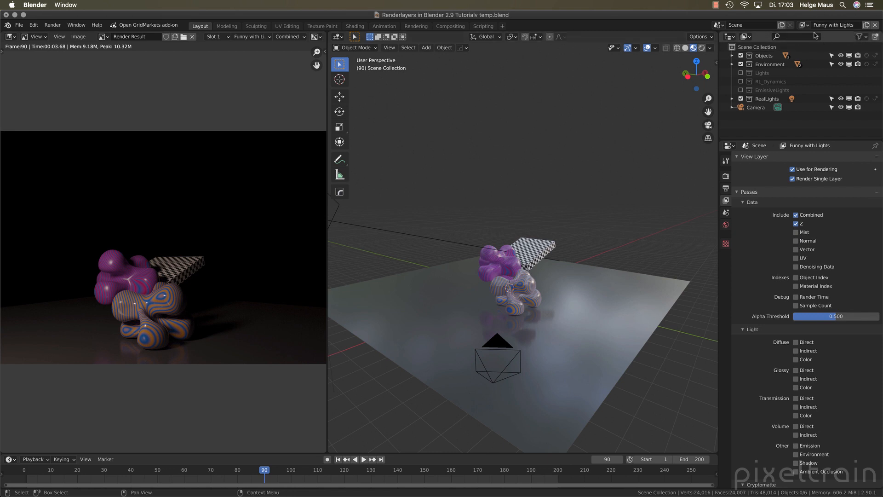
left_click(867, 25)
left_click(825, 44)
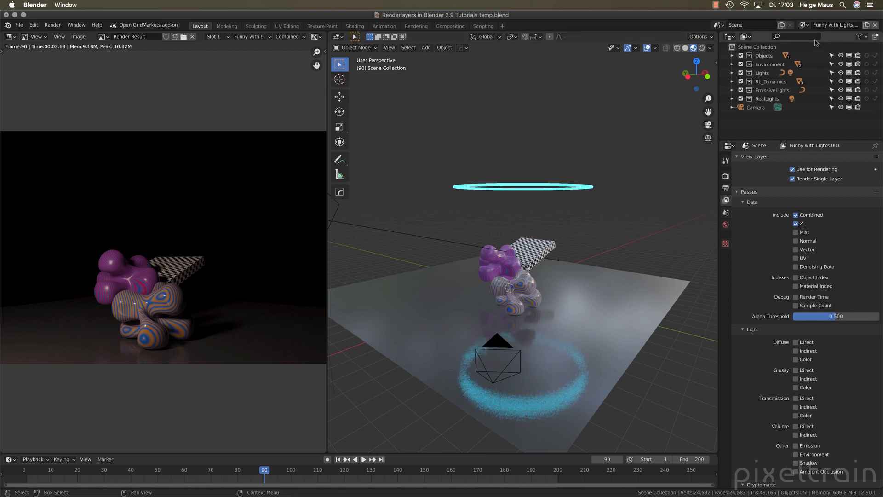
double_click(823, 26)
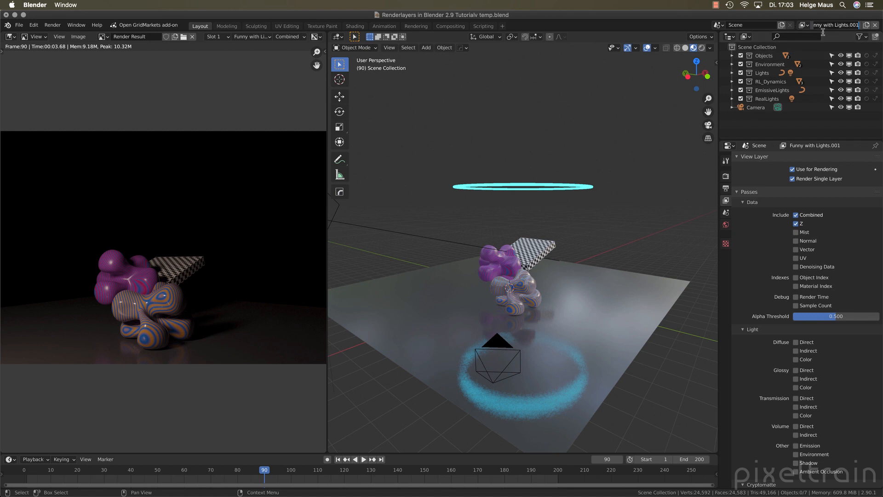
type("Environment")
key("Return")
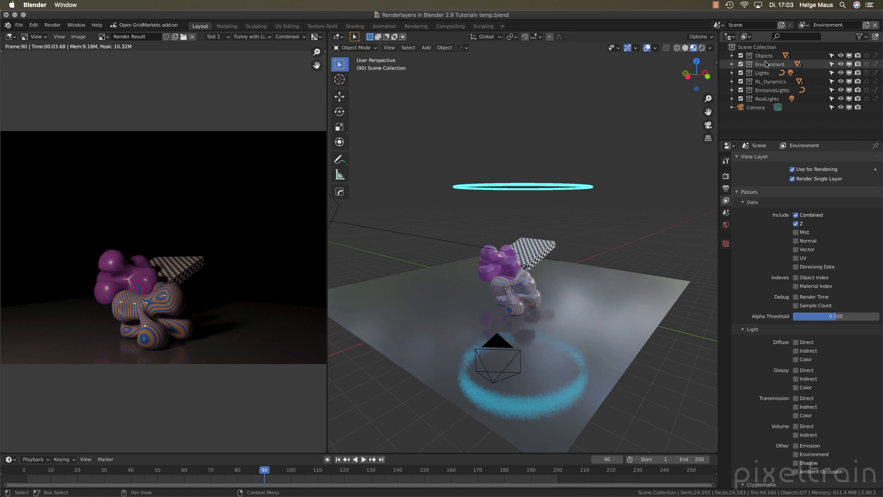
Step: Exclude the Objects, EmissiveLights, RealLights and RL_Dynamics collections from the Environment view layer
left_click(750, 57)
key("e")
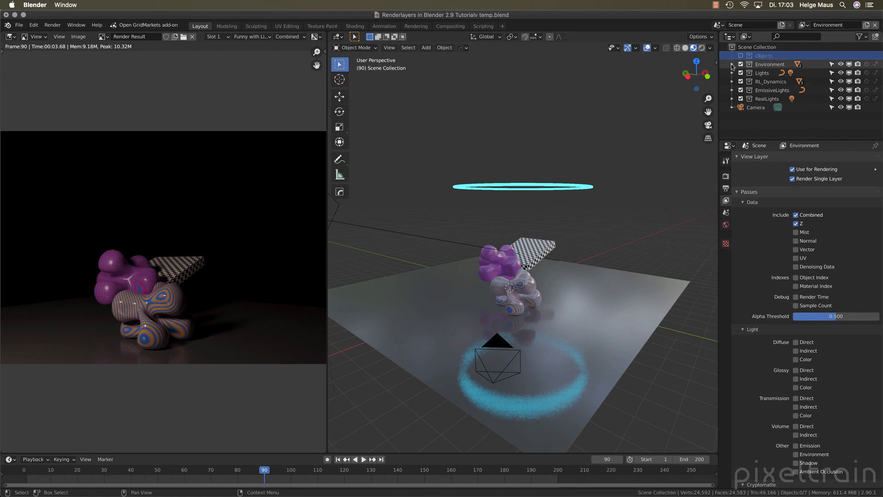
left_click(732, 65)
left_click(732, 64)
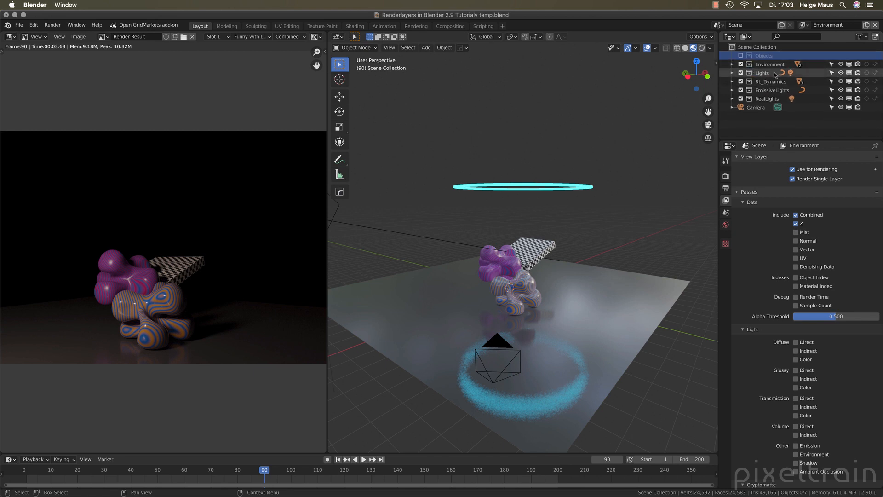
left_click(732, 74)
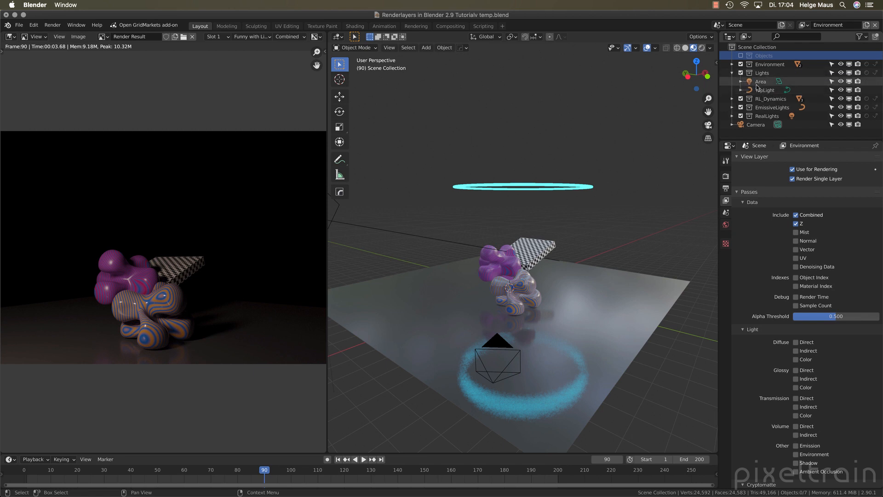
left_click(732, 73)
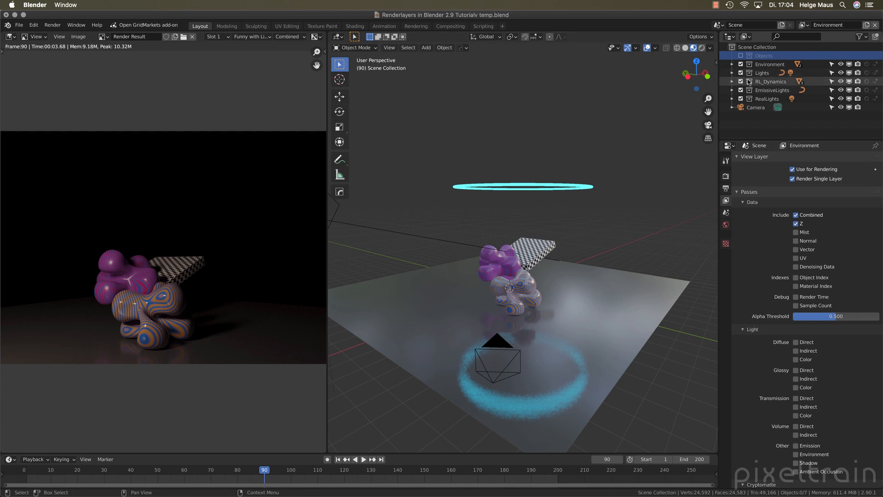
left_click(772, 91)
key("e")
left_click(768, 99)
key("e")
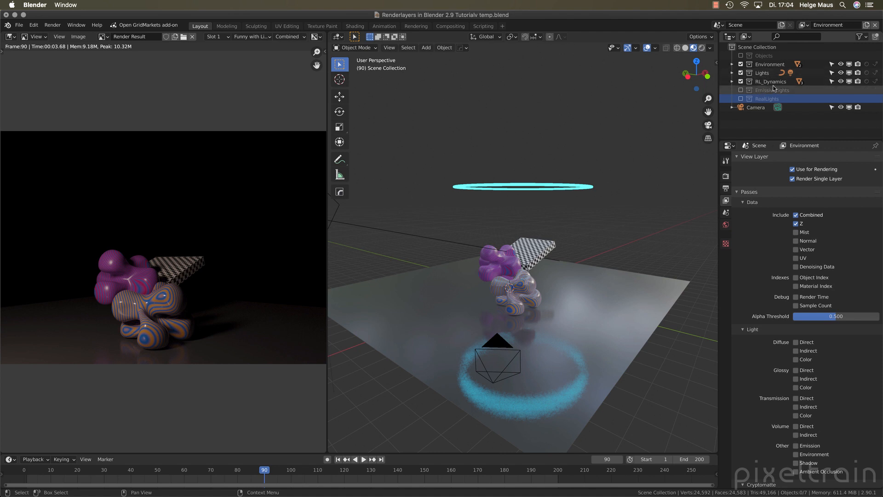
left_click(772, 84)
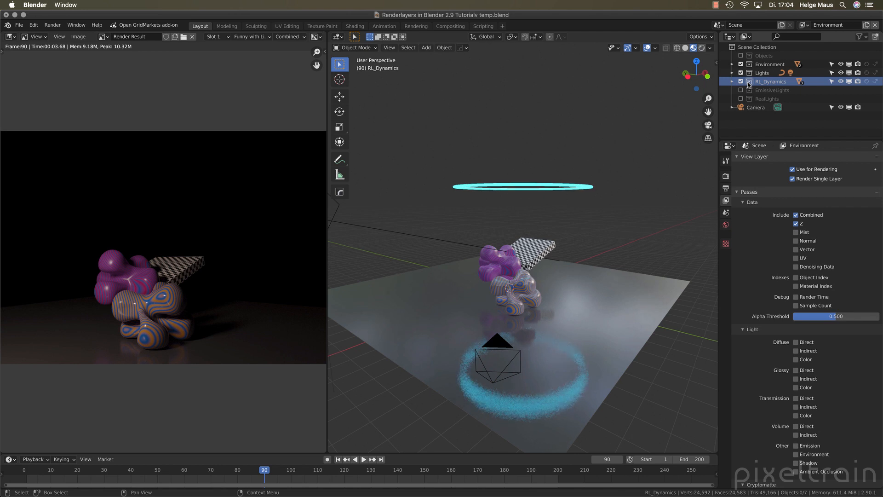
key("e")
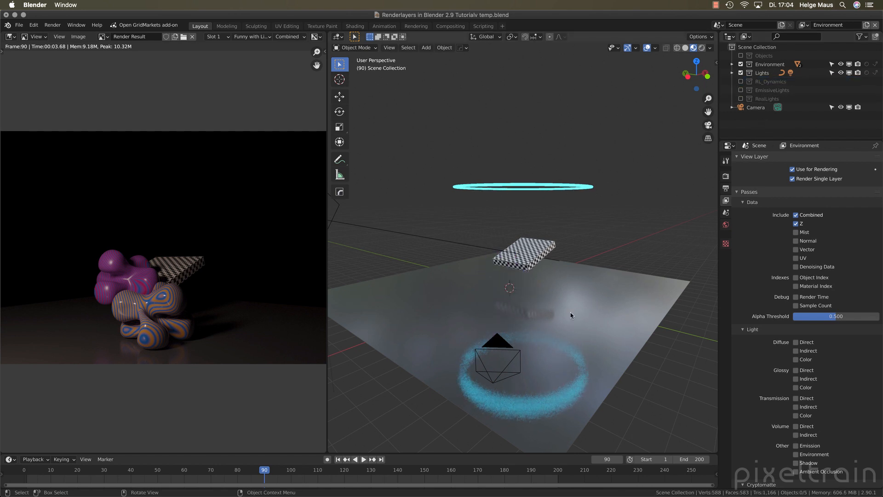
Step: Render the current frame and display the Environment layer of the render result
left_click(77, 25)
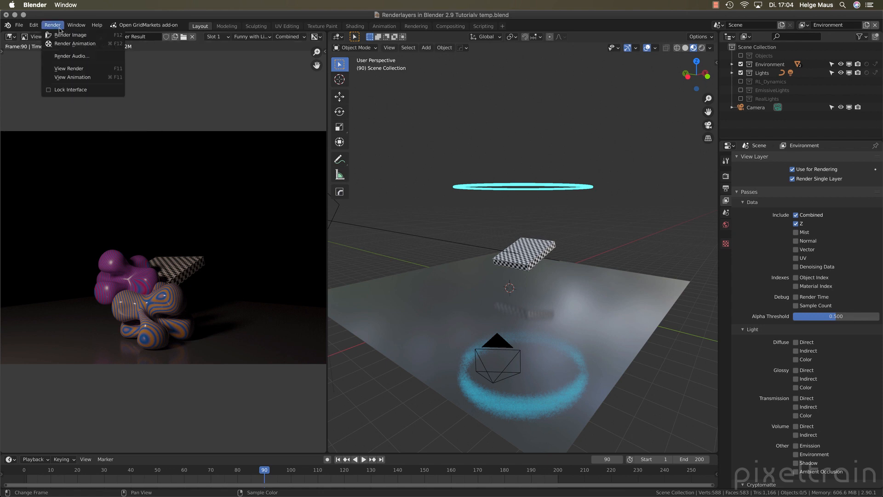
left_click(59, 35)
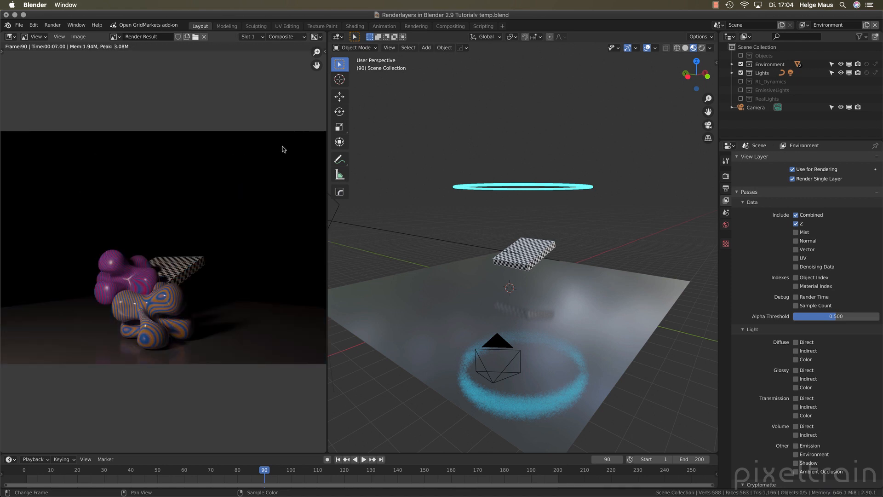
left_click(278, 37)
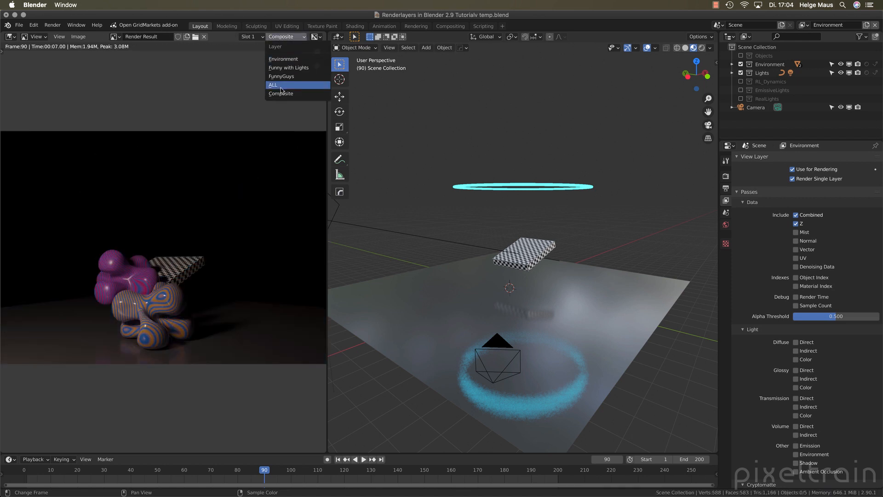
left_click(291, 60)
scroll(152, 365, "up", 1)
middle_click_drag(152, 366, 219, 241)
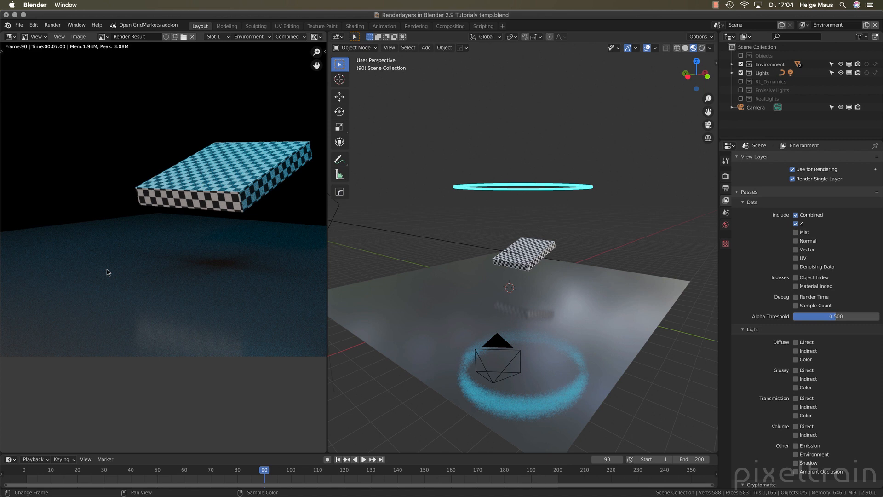
Step: Include the Objects collection in the Environment view layer again
left_click(755, 56)
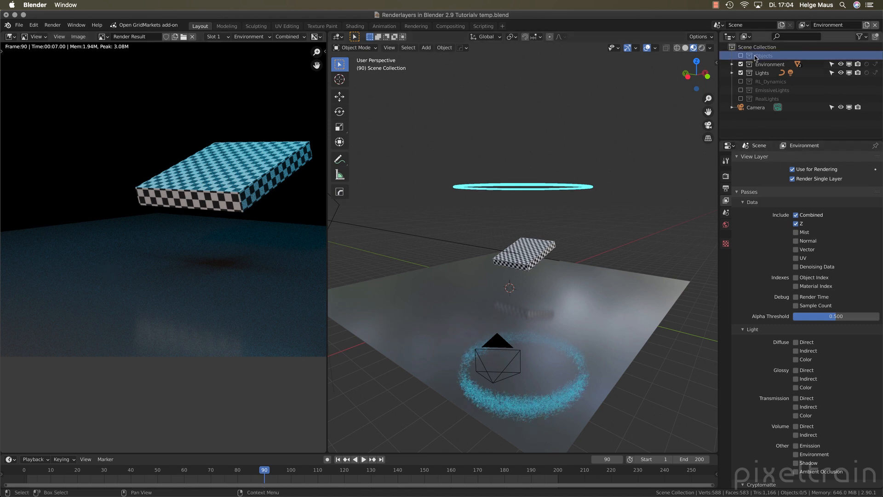
key("alt+e")
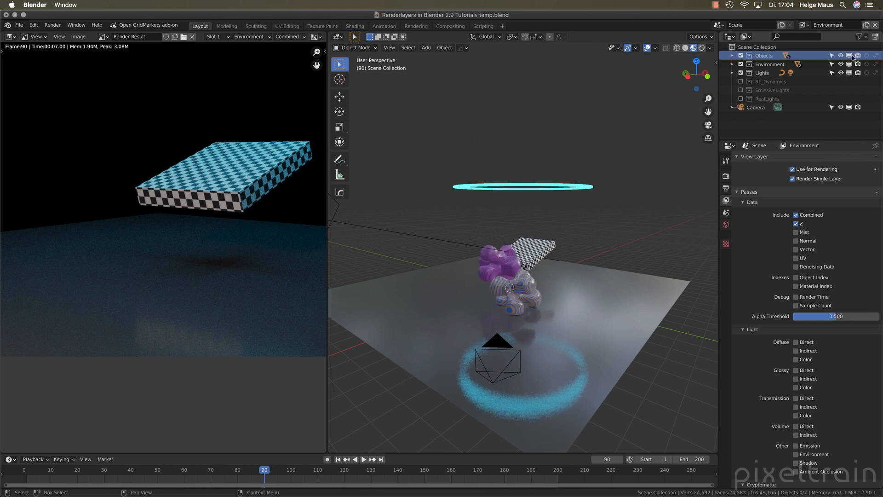
right_click(749, 55)
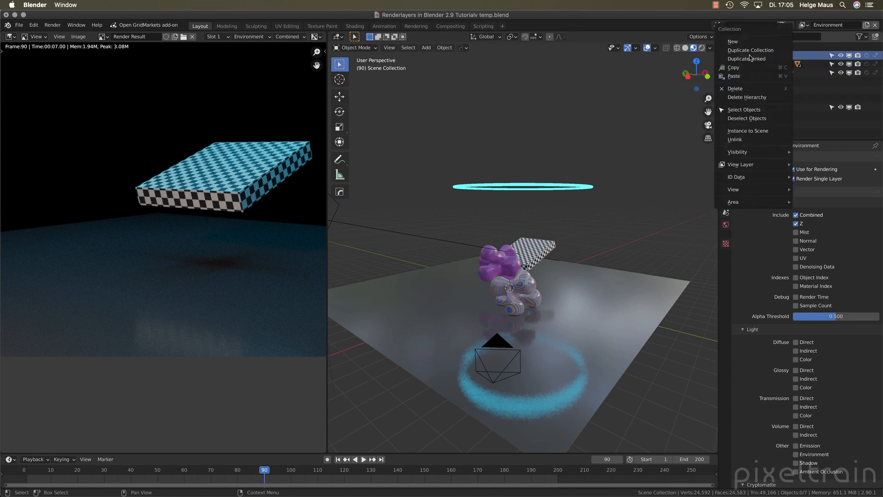
left_click(826, 128)
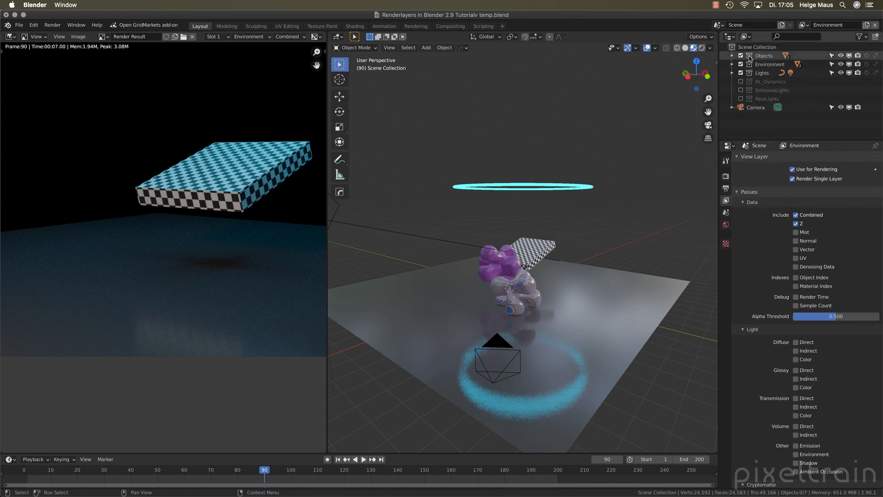
Step: Set the Objects collection to Indirect Only in the Environment view layer and expand it in the outliner
right_click(751, 57)
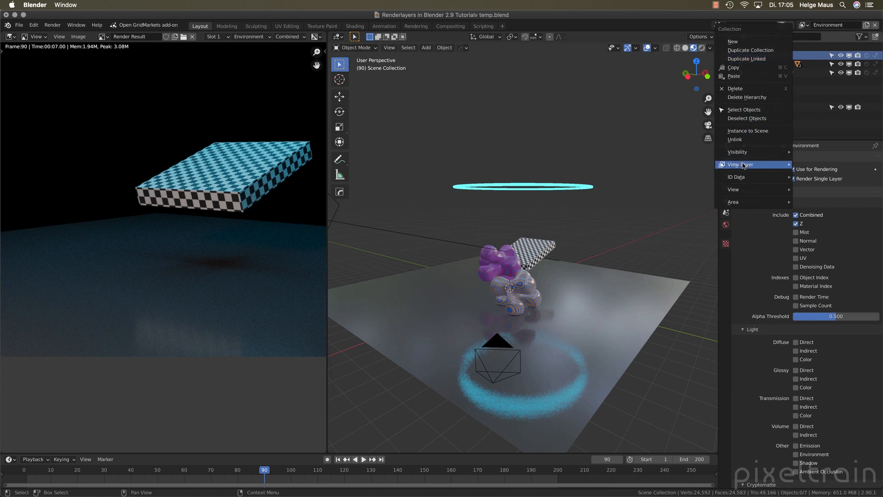
mouse_move(743, 166)
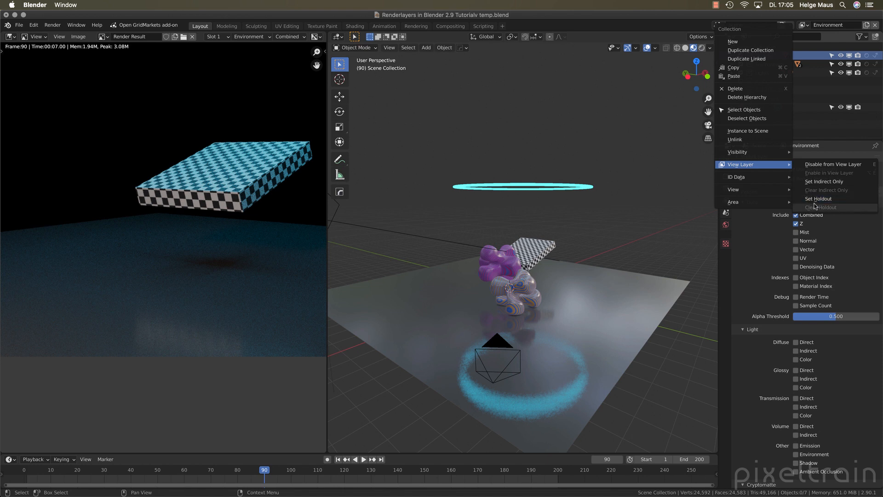
left_click(834, 183)
left_click(731, 56)
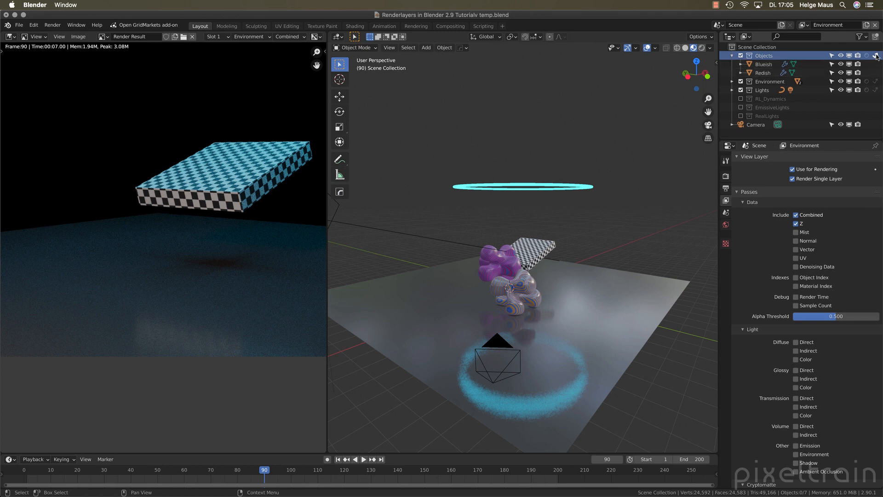
Step: Render the current frame with the Objects collection as indirect only and display the Environment layer of the render result
left_click(52, 25)
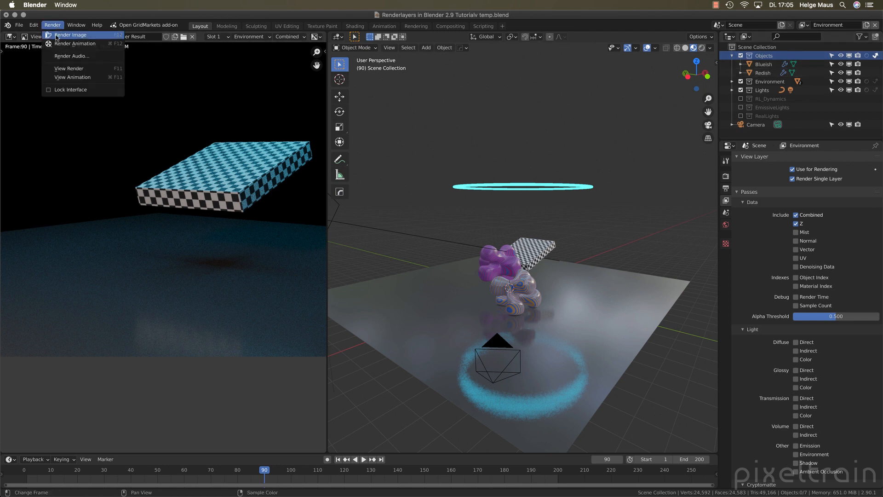
left_click(56, 35)
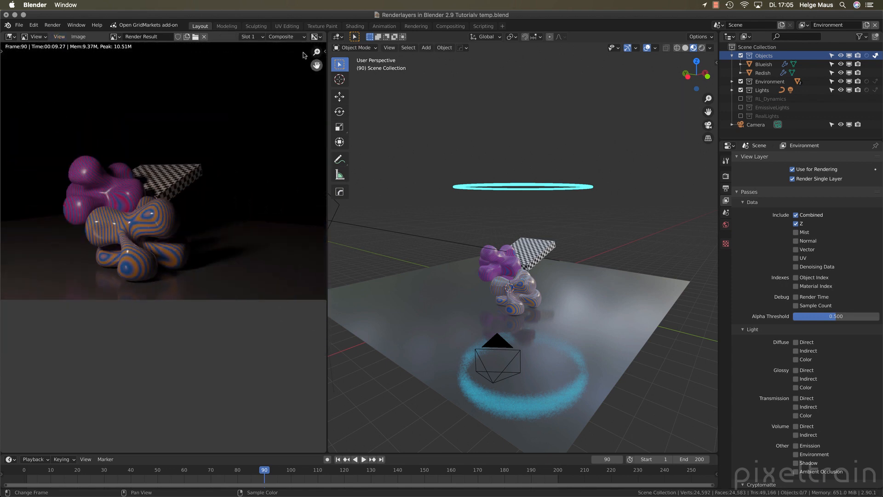
left_click(285, 37)
left_click(283, 73)
middle_click_drag(129, 269, 167, 278)
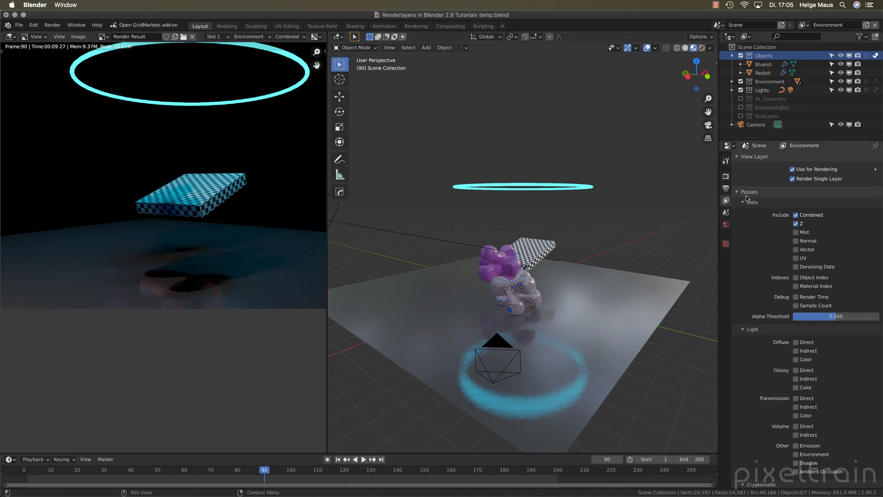
Step: Collapse the Objects collection in the outliner and turn off Render Single Layer for the Environment view layer
left_click(732, 56)
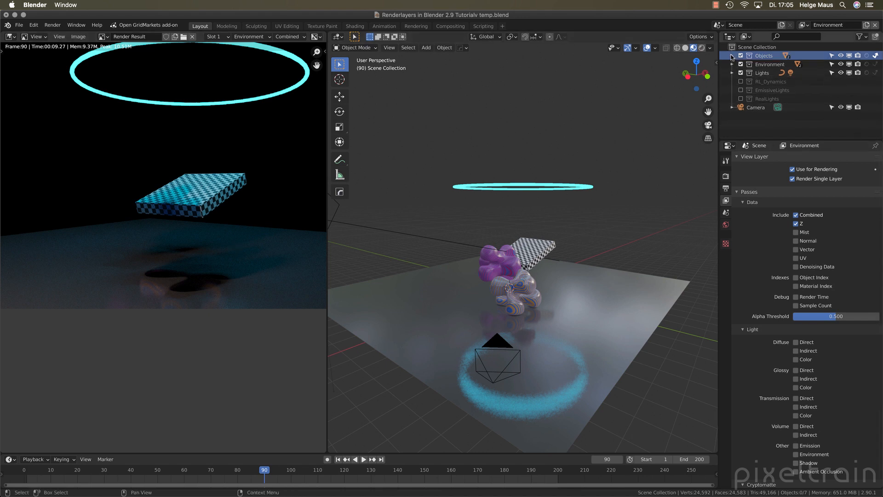
left_click(733, 73)
left_click(732, 73)
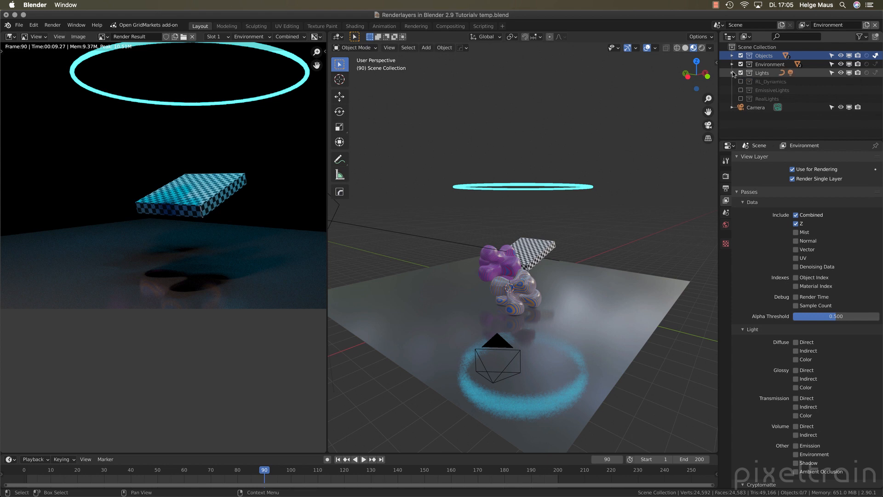
left_click(832, 180)
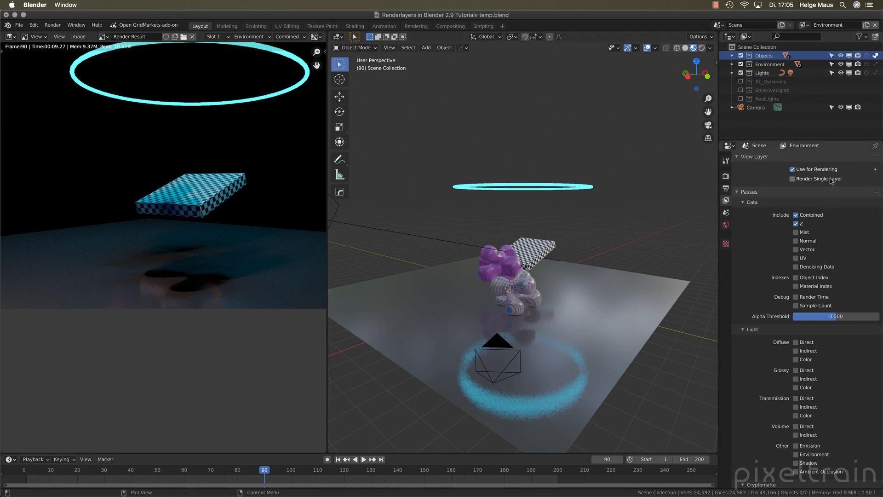
Step: Look at the Render Layers and Glare nodes in the Compositing workspace and return to the Layout workspace
left_click(804, 25)
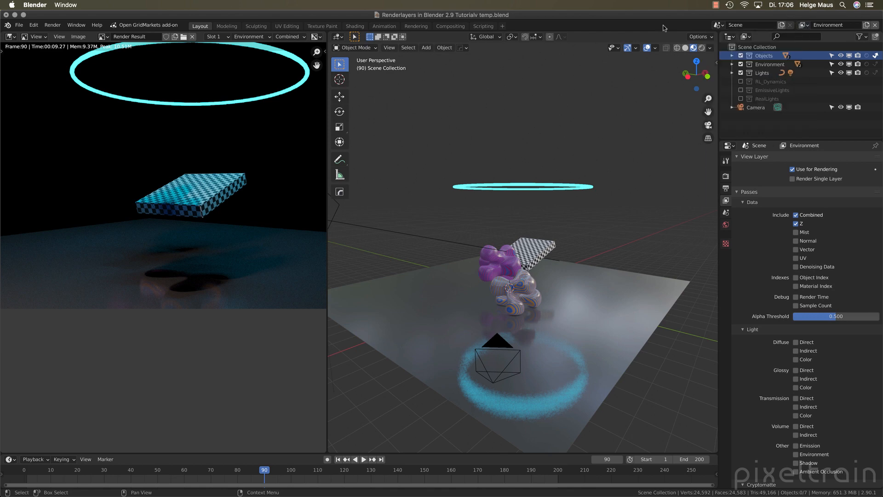
left_click(446, 26)
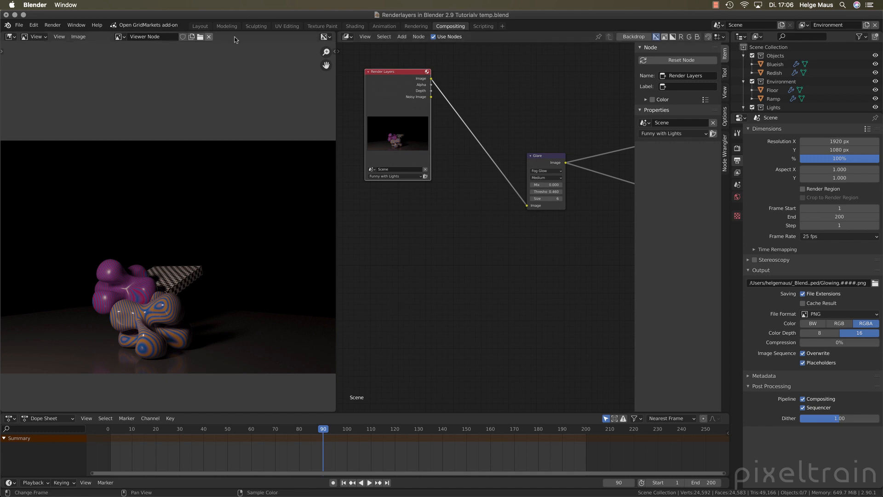
left_click(200, 26)
Step: Turn off Camera ray visibility for the checkered Ramp object, leaving its other ray types enabled
scroll(506, 243, "up", 4)
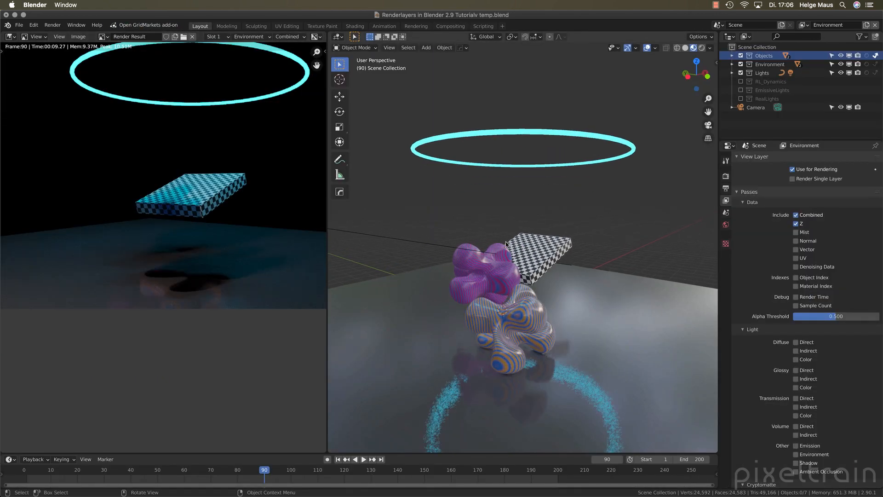
middle_click_drag(550, 291, 553, 281)
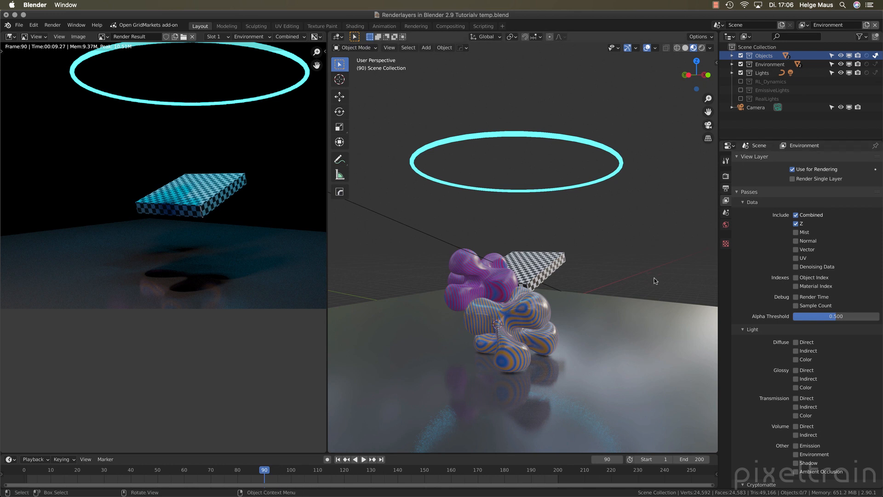
left_click(556, 263)
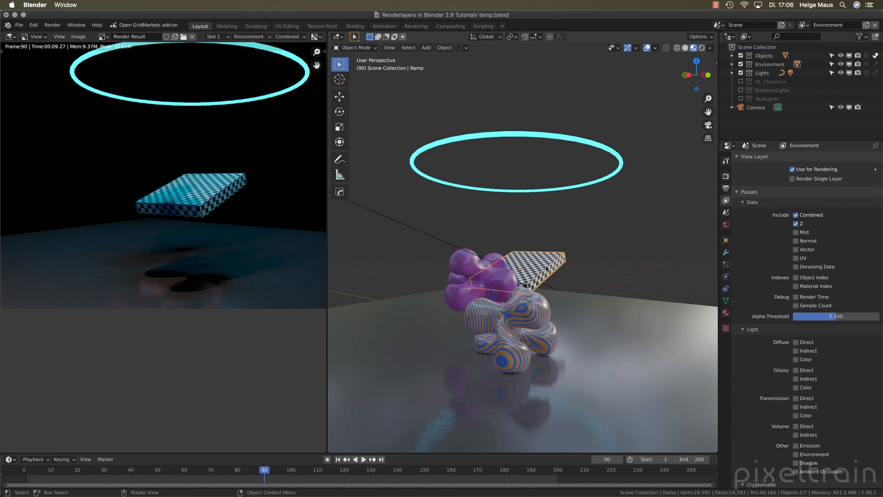
middle_click_drag(556, 263, 533, 275)
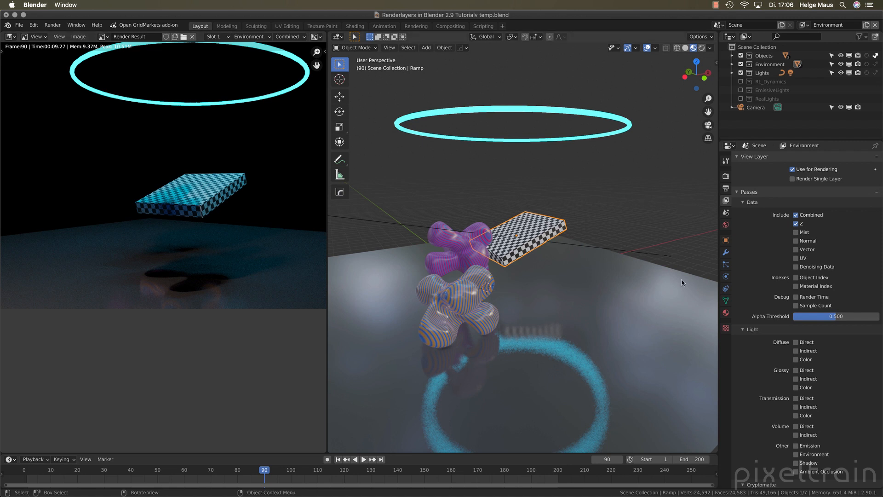
left_click(727, 241)
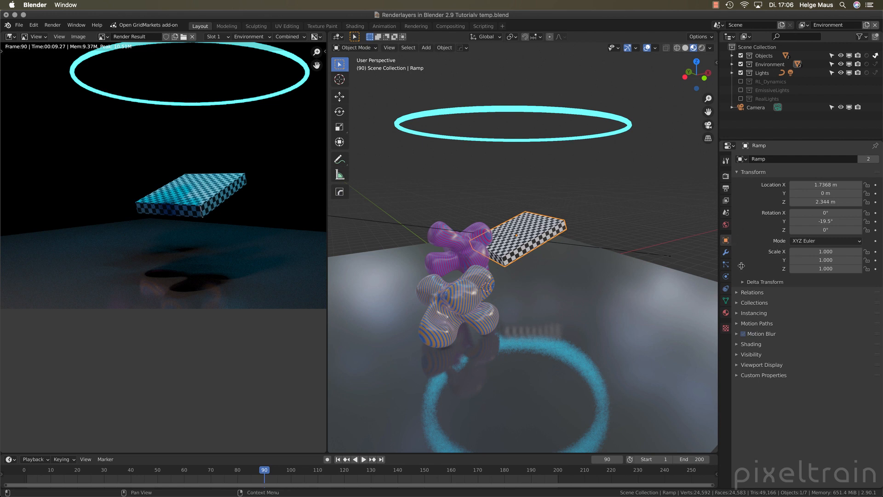
left_click(737, 356)
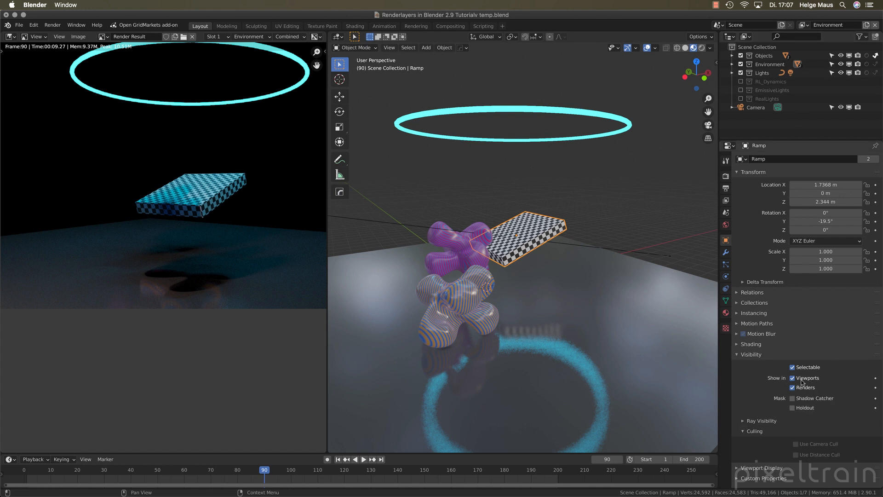
left_click(744, 432)
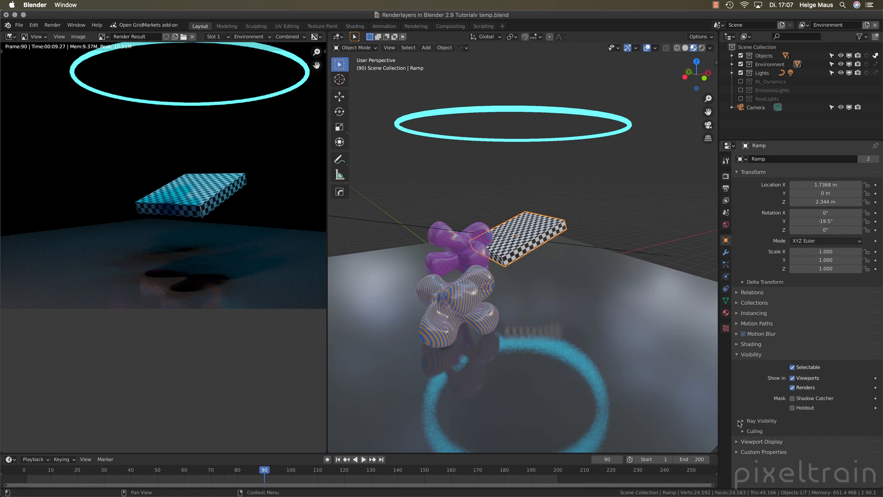
left_click(742, 421)
scroll(744, 407, "down", 2)
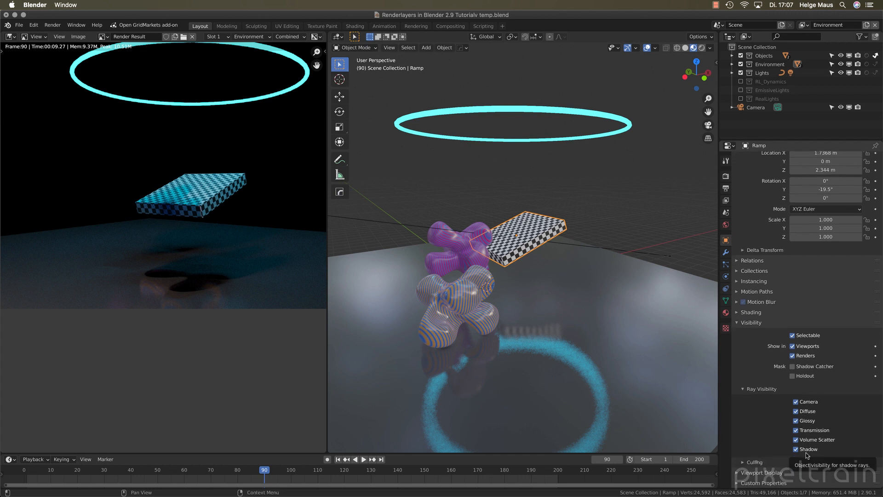
left_click(796, 402)
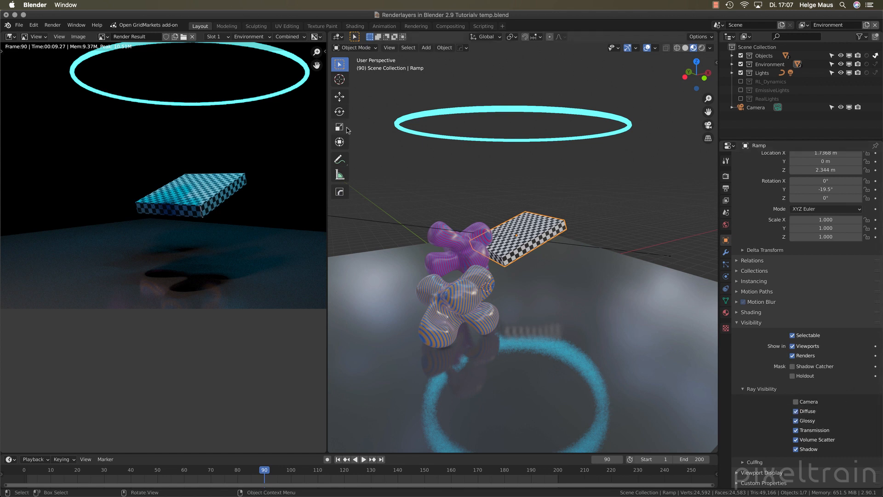
Step: Render the frame with Render Single Layer turned back on, display the Environment layer of the result, and deselect the ramp
left_click(725, 200)
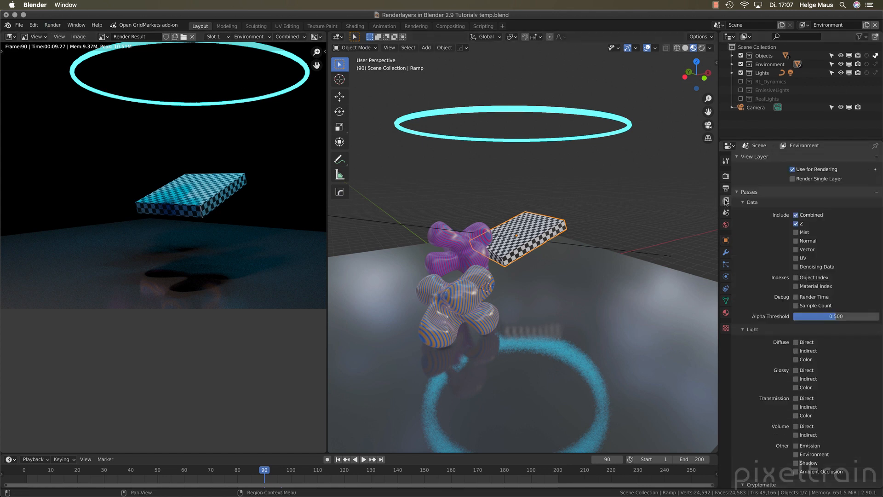
left_click(821, 179)
left_click(53, 25)
left_click(58, 34)
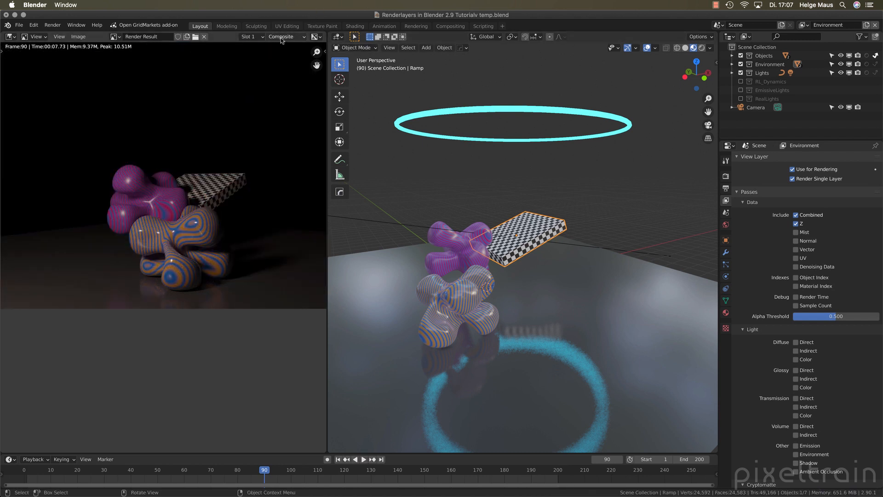
left_click(282, 37)
left_click(282, 60)
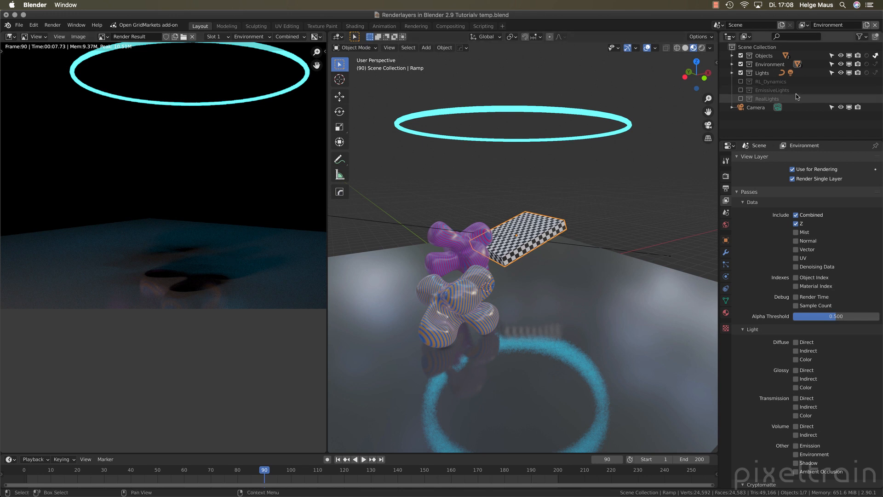
left_click(764, 127)
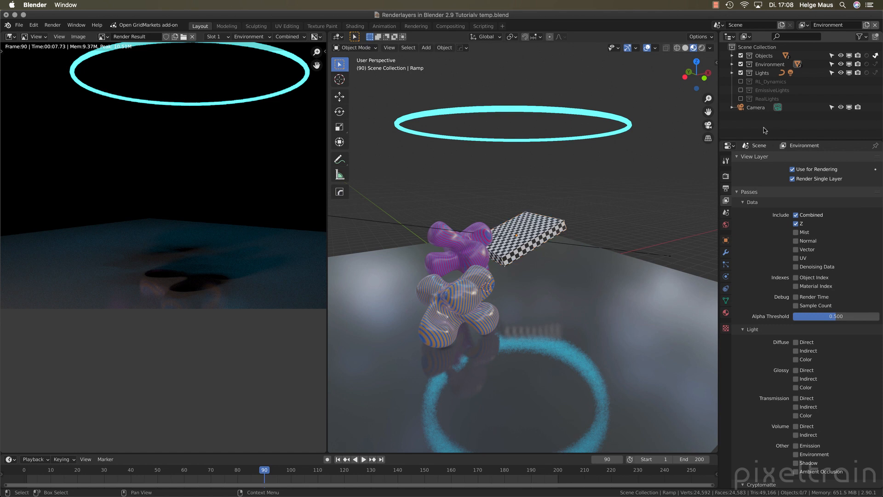